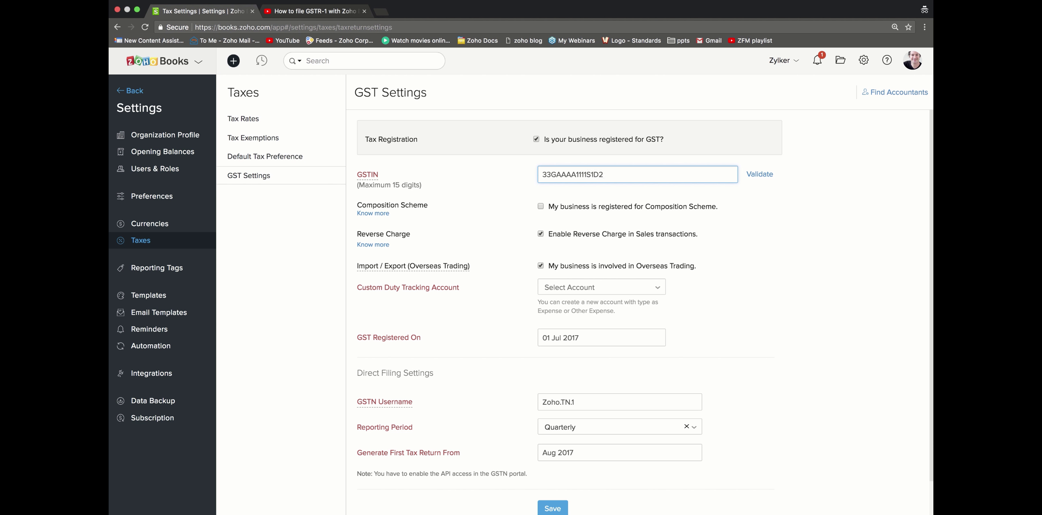
Step: Tick Composition Scheme to view its percentage options, then switch it back off
click(561, 207)
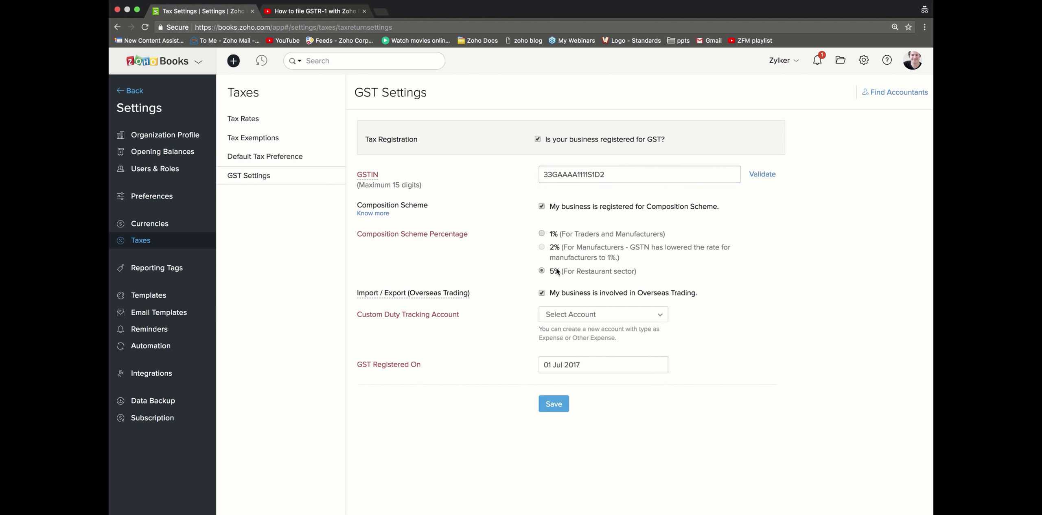
click(578, 208)
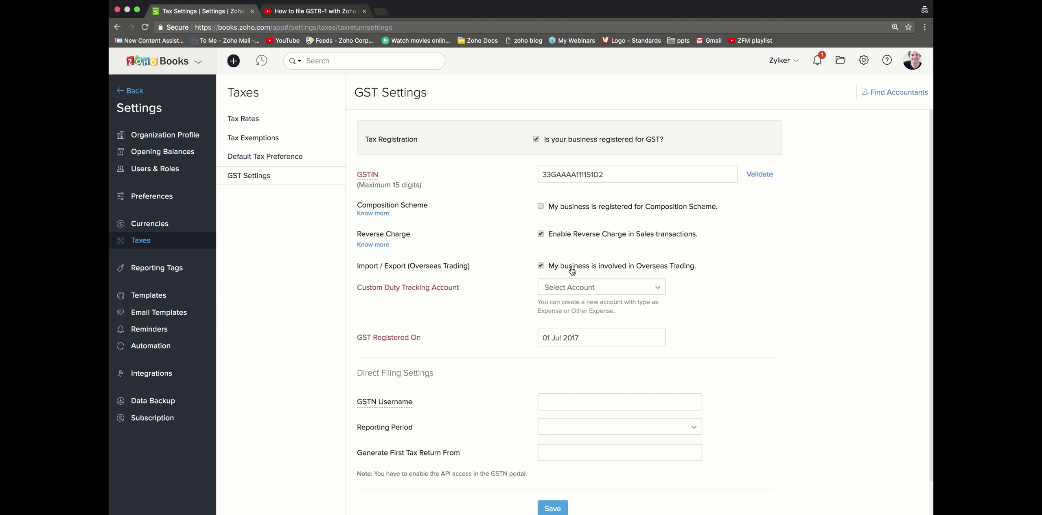
Step: Track custom duty under Other Expenses and set GST Registered On to 01 Jul 2017
click(571, 282)
scroll(598, 378, down, 5)
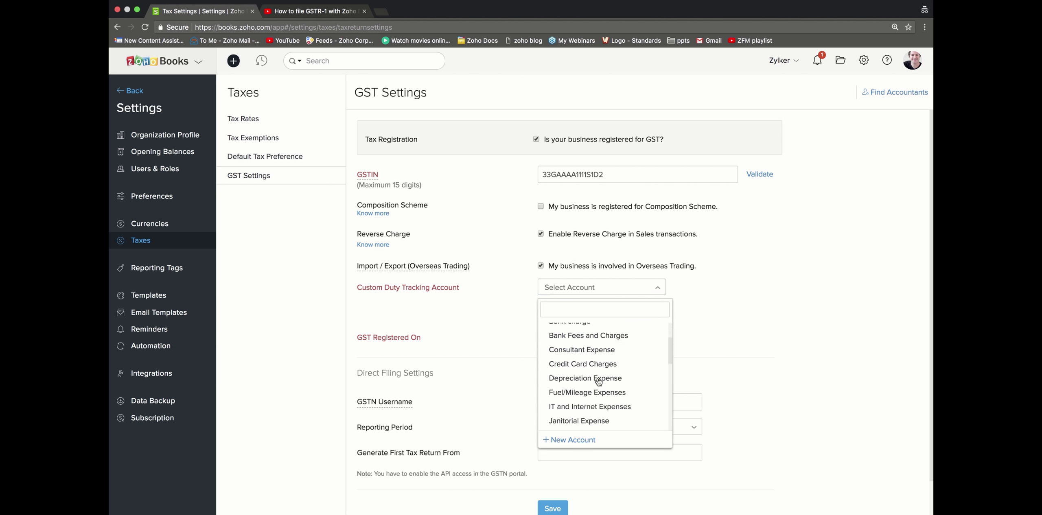
click(597, 386)
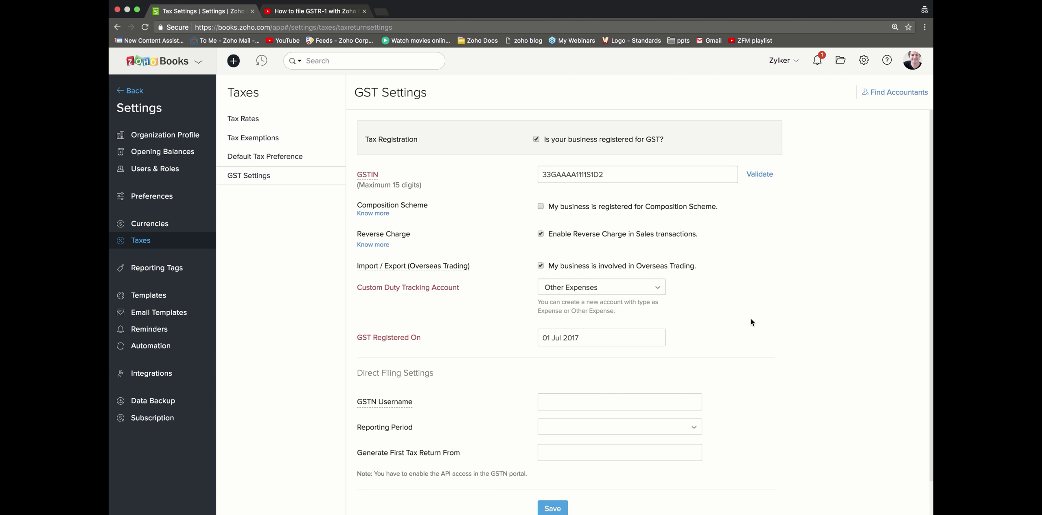
click(612, 339)
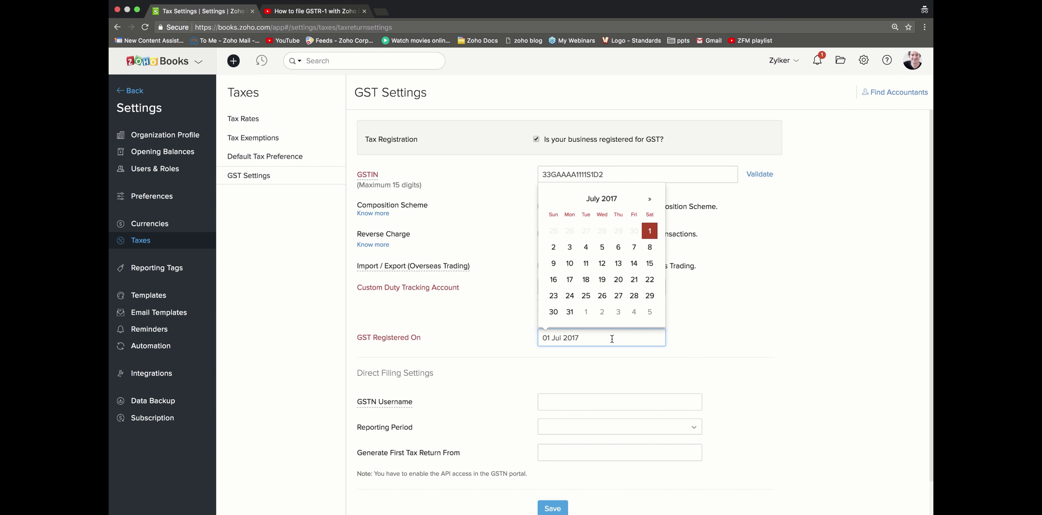
click(651, 232)
click(642, 336)
click(649, 231)
Step: Enter the GSTN username, choose Monthly reporting, and generate returns from Jul 2017
scroll(709, 340, down, 2)
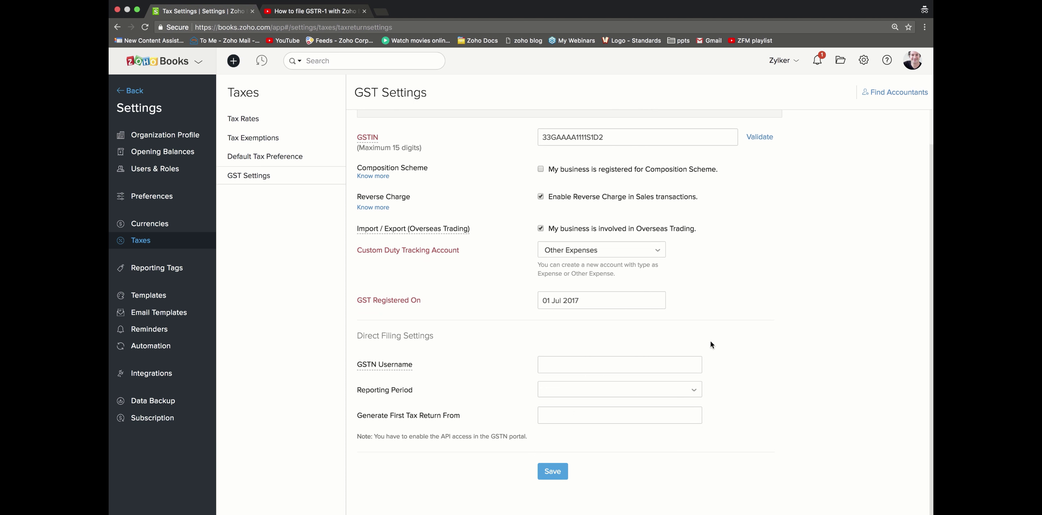
click(649, 358)
text(Zy)
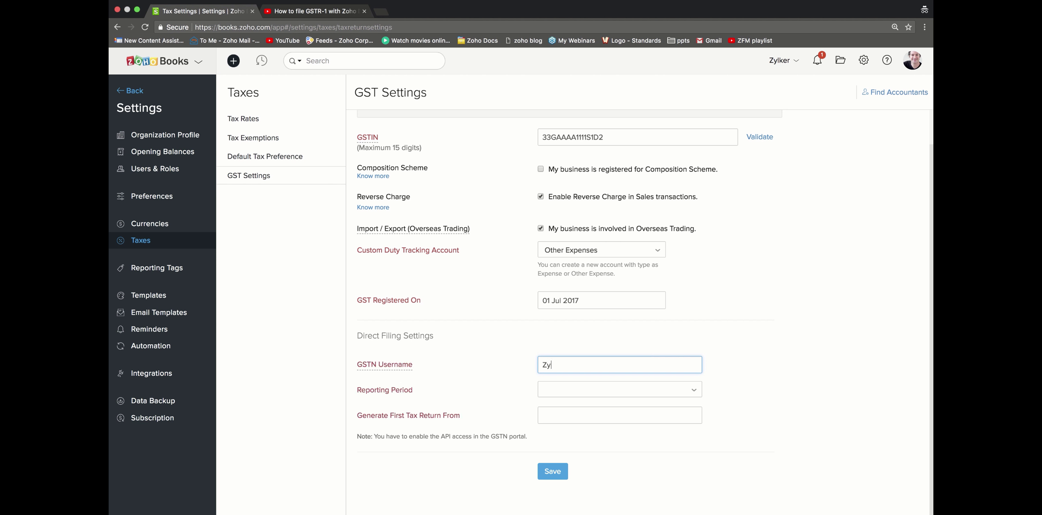
text(lker.TN.00)
click(645, 396)
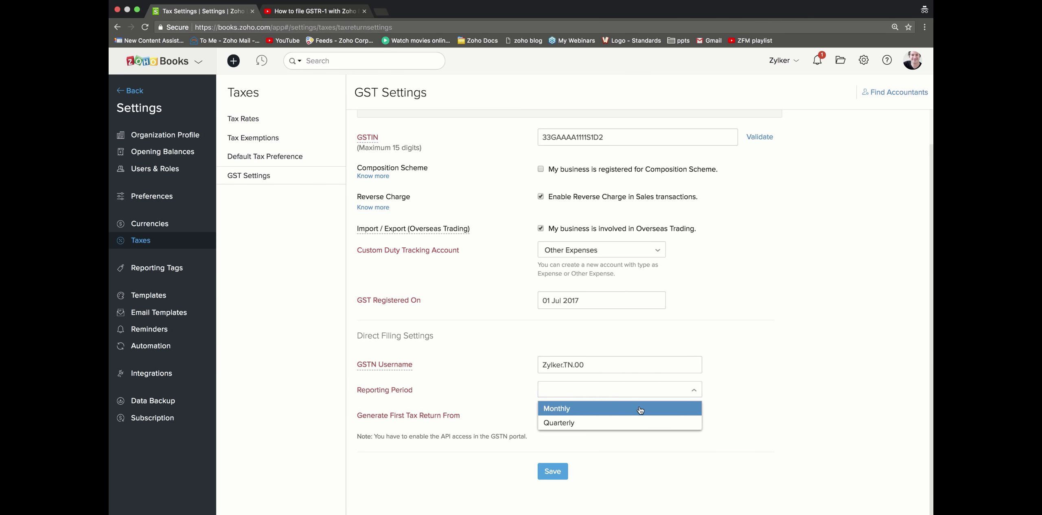
click(638, 410)
click(637, 411)
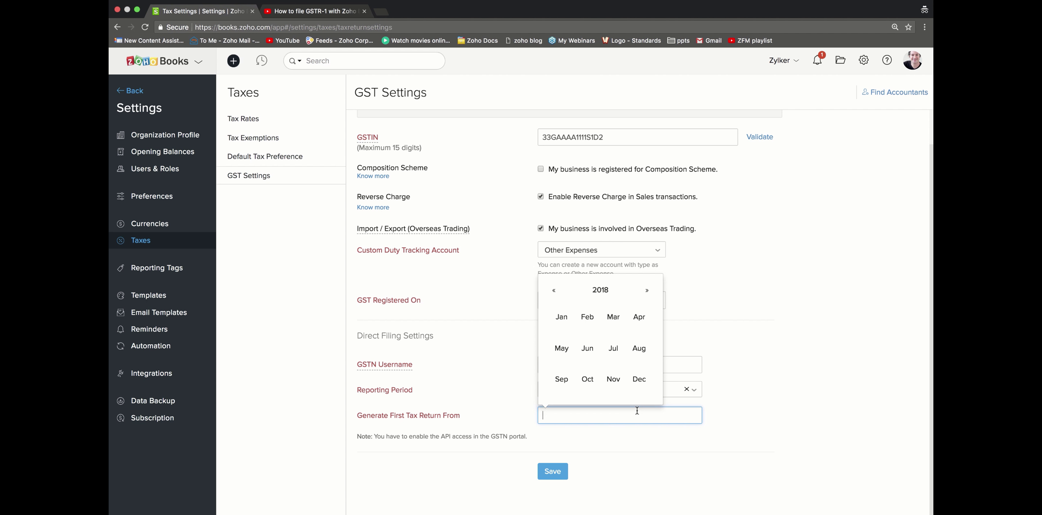
click(554, 291)
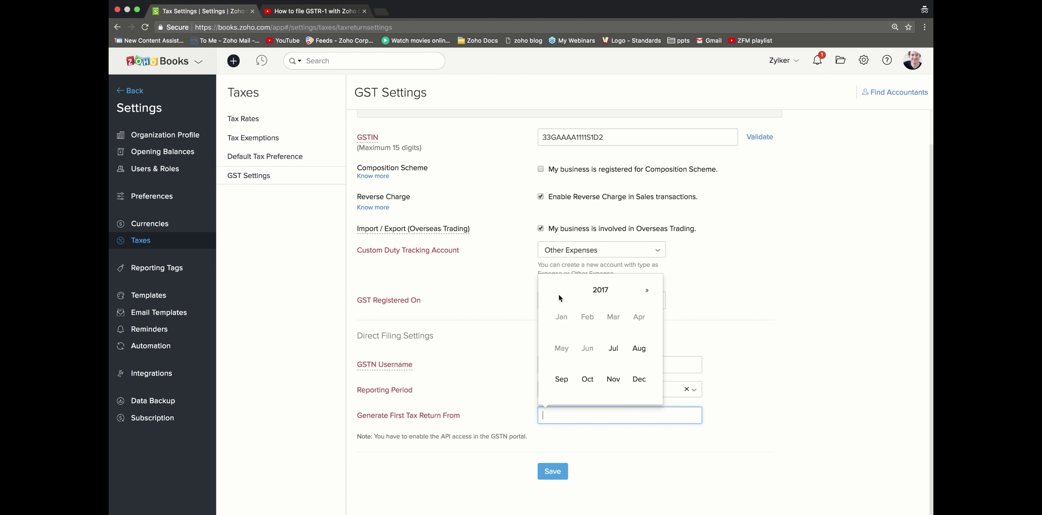
click(621, 347)
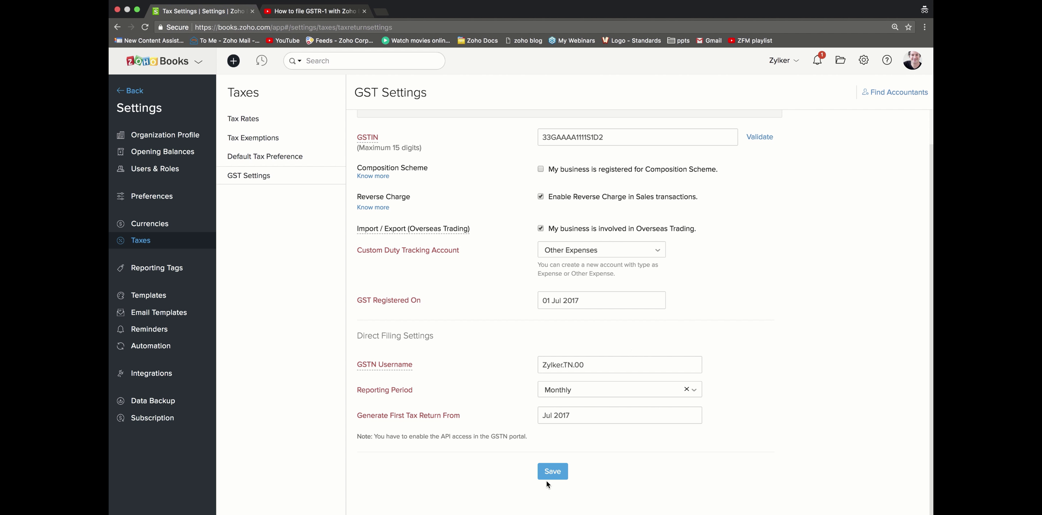
Step: Open the Tax Rates list and scroll through the existing rates
click(252, 121)
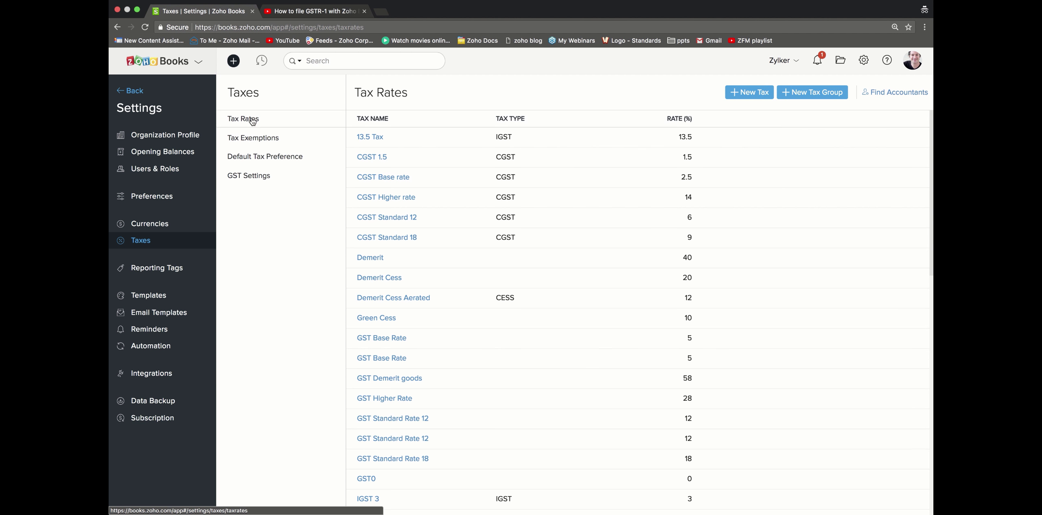
scroll(688, 364, down, 15)
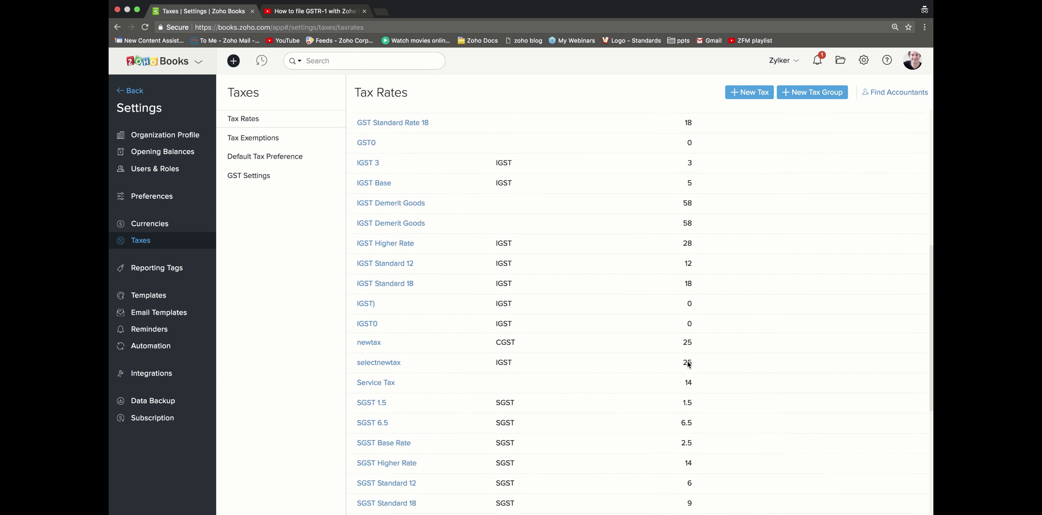
scroll(687, 364, up, 15)
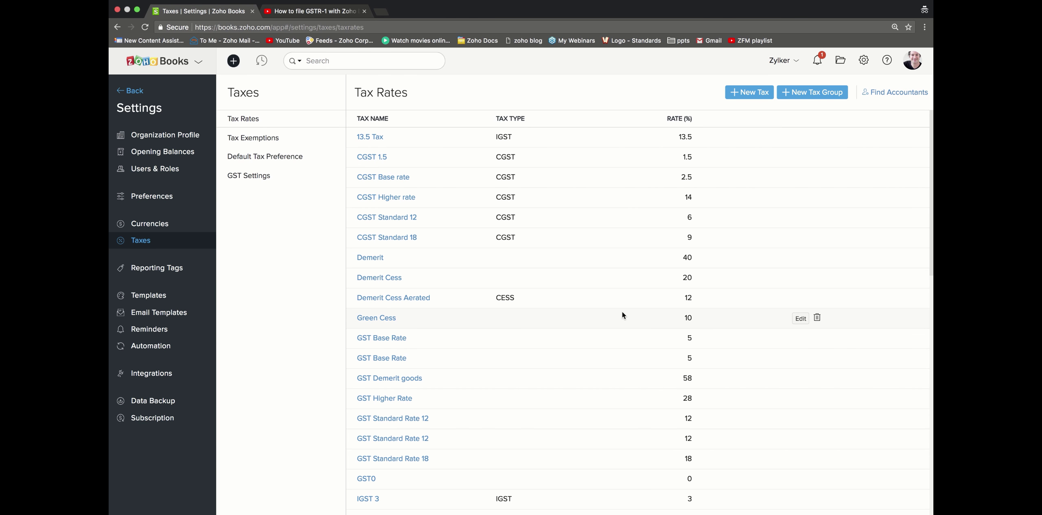
Step: Draft a 3% IGST tax named 'Miscellanous tax', then cancel it unsaved
click(758, 93)
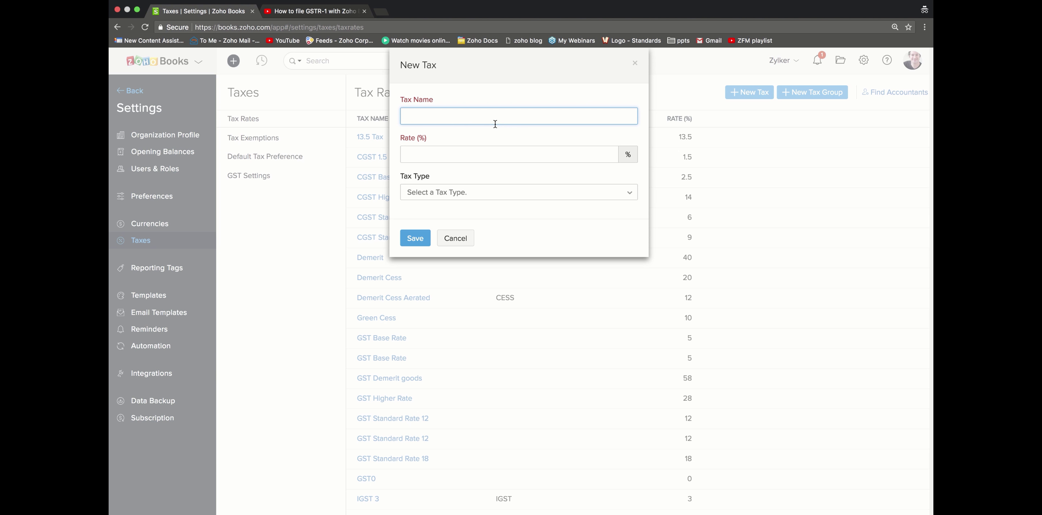
text(Miscellanous tax)
click(466, 151)
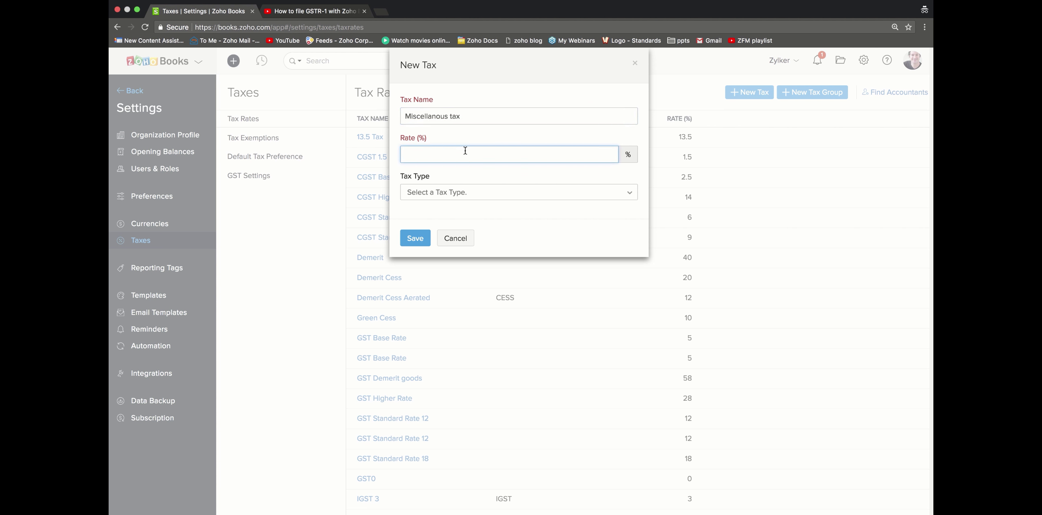
text(3%)
click(465, 192)
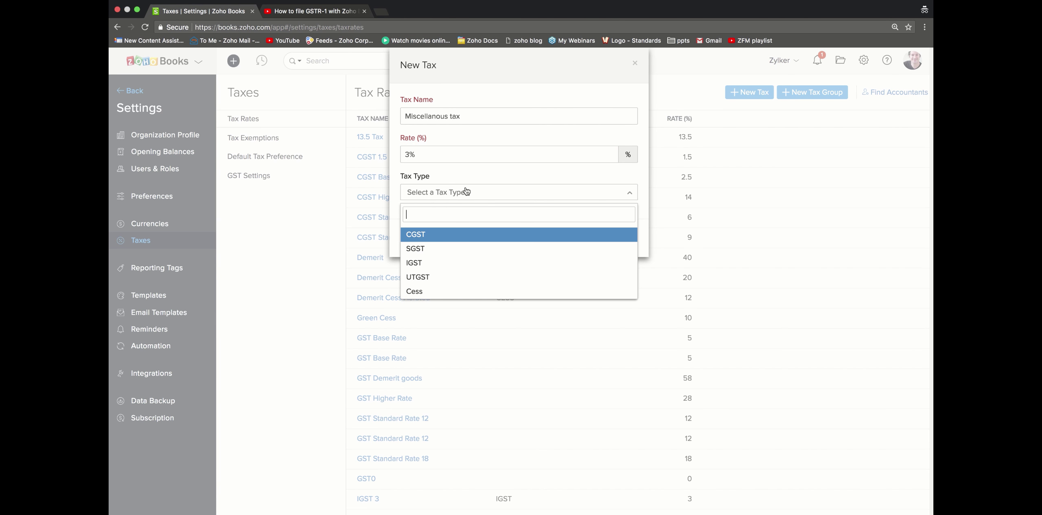
click(459, 270)
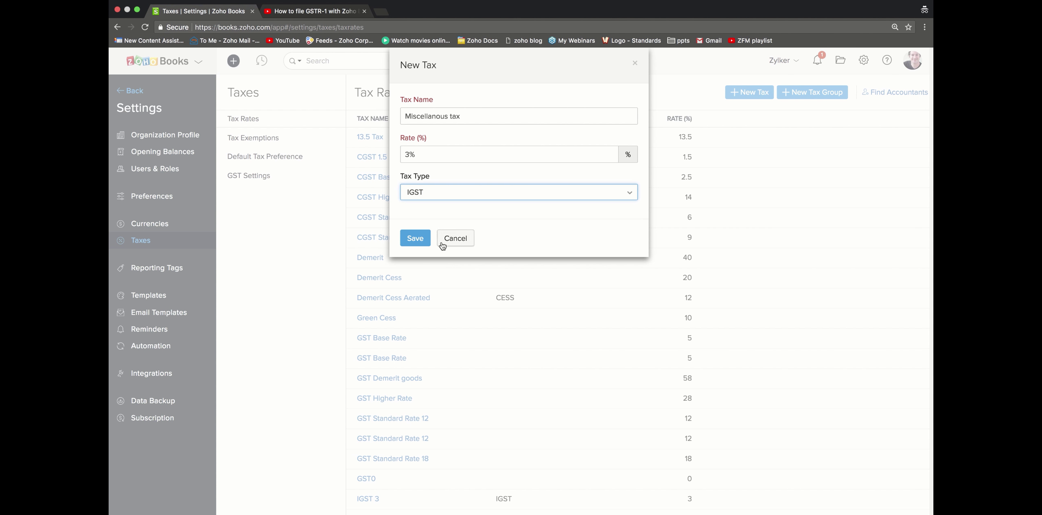
click(455, 238)
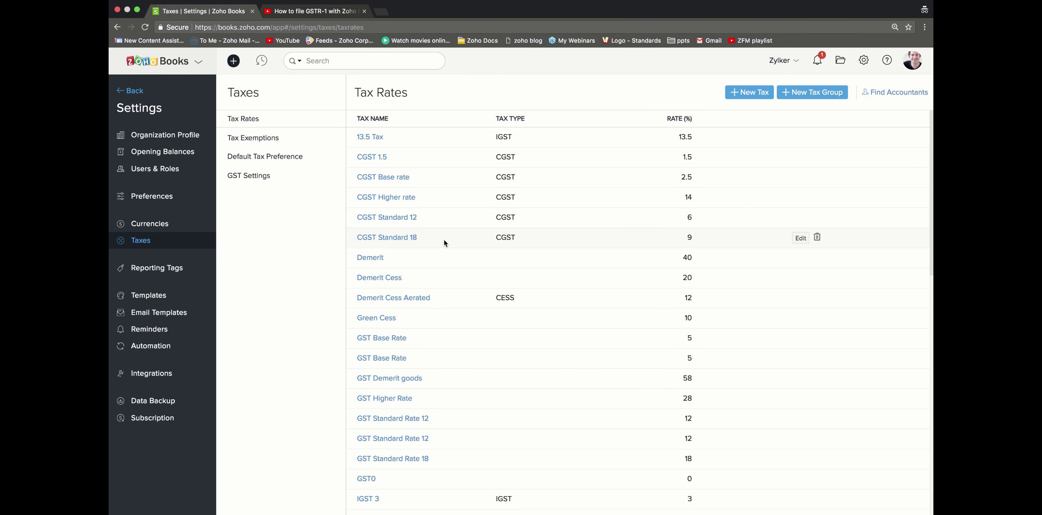
click(824, 95)
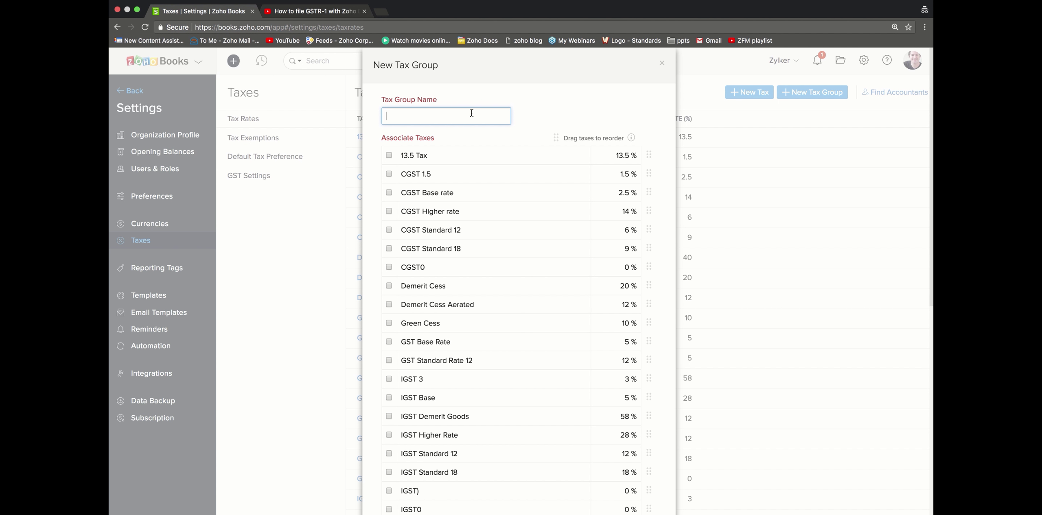
scroll(426, 253, down, 5)
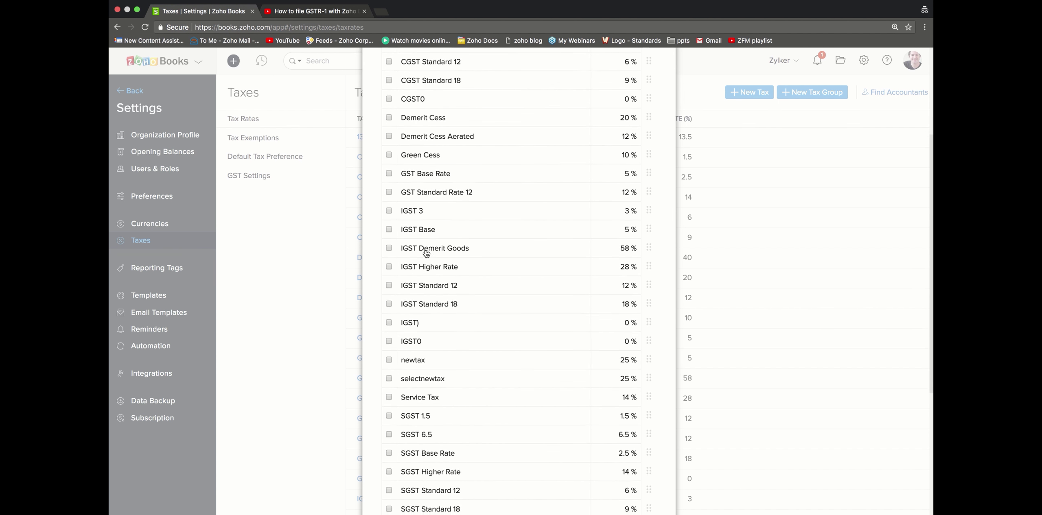
scroll(426, 253, down, 3)
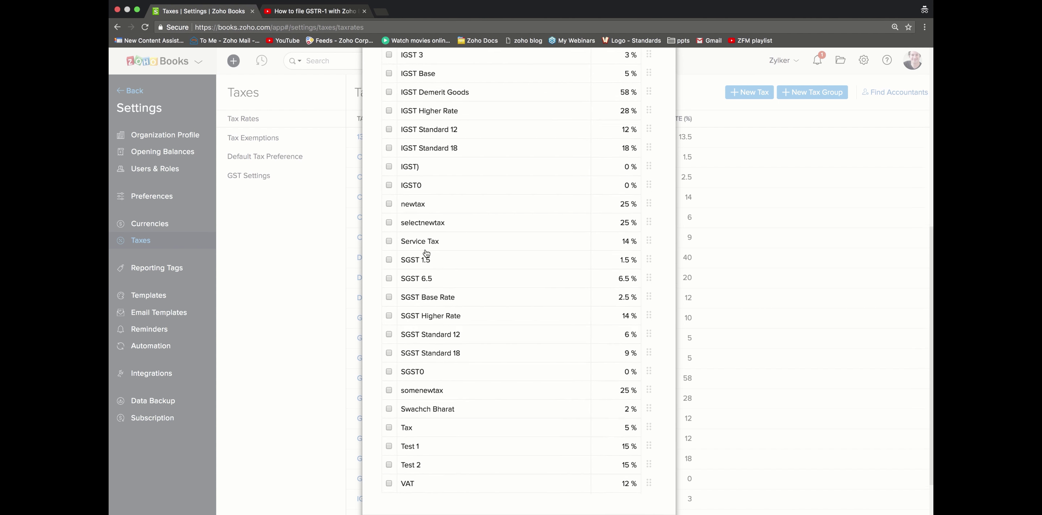
scroll(426, 253, down, 2)
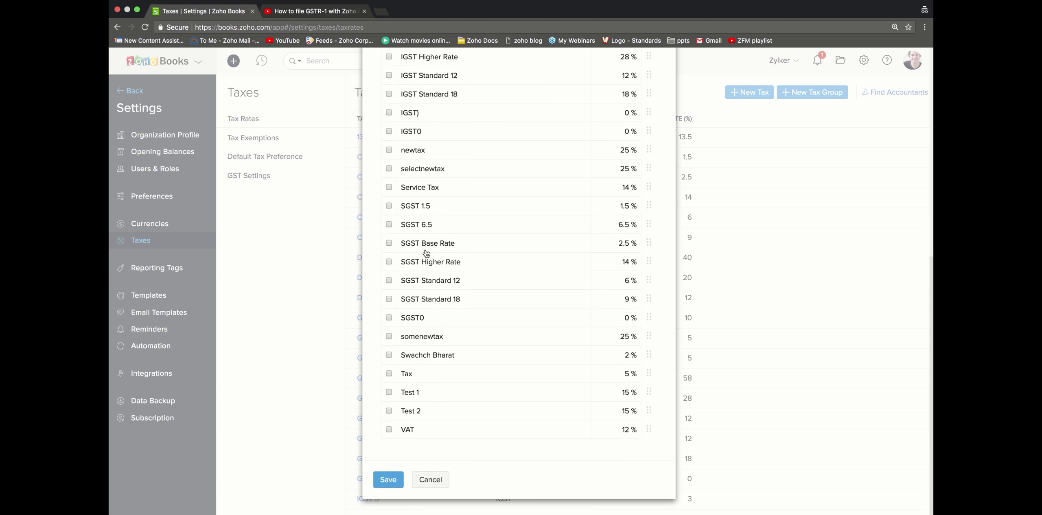
click(421, 481)
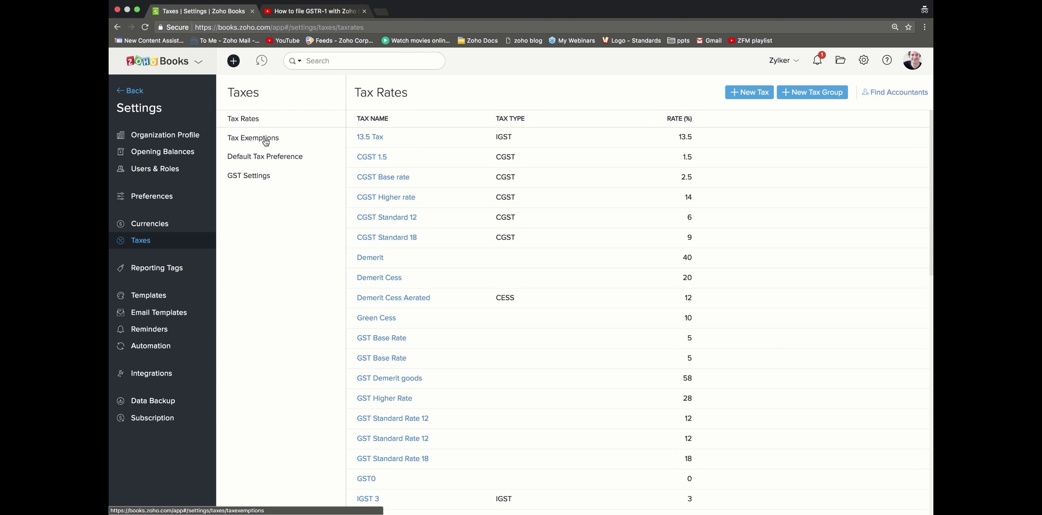
Step: Draft a Customer tax exemption 'Nion-profit organisation' under Tax Exemptions, then cancel it
click(266, 141)
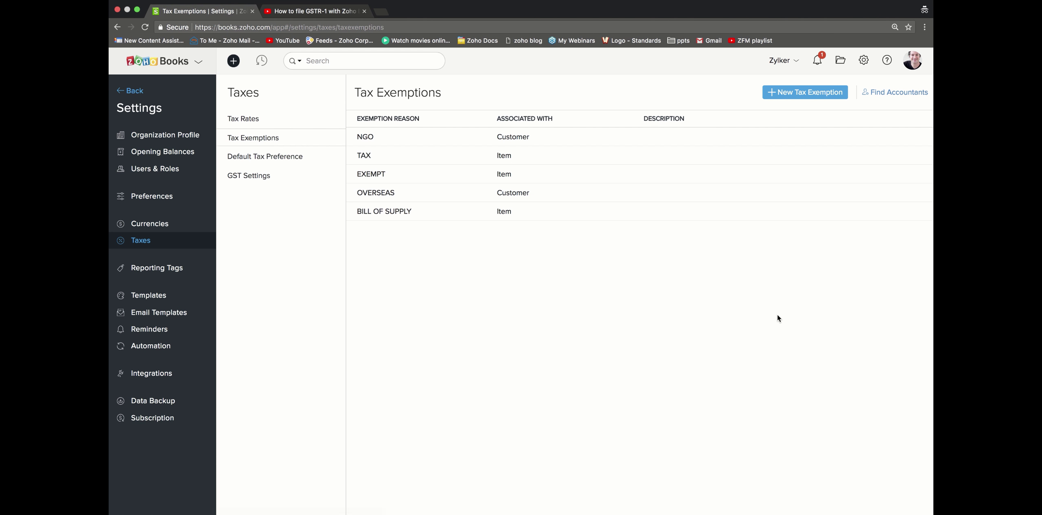
click(809, 92)
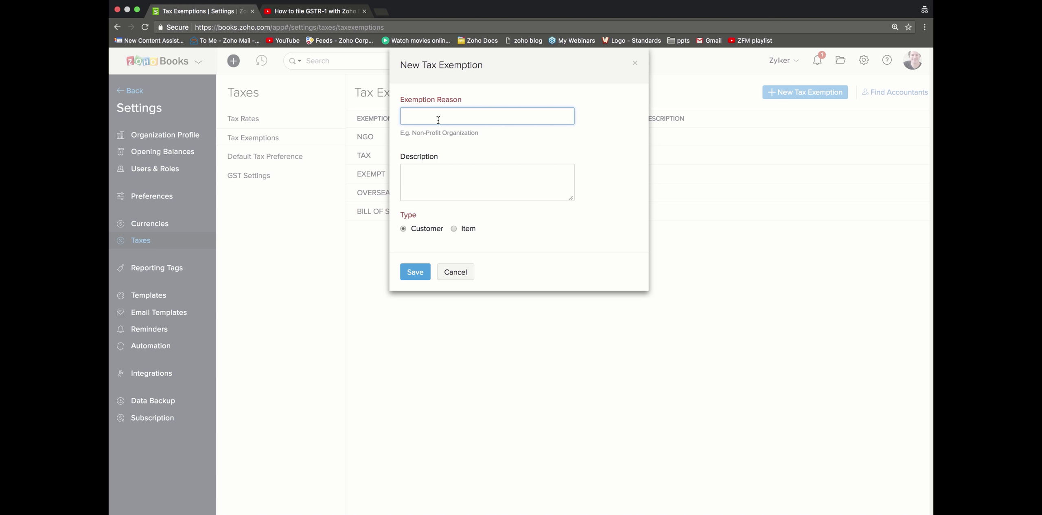
text(Nion-profit organisation)
click(427, 233)
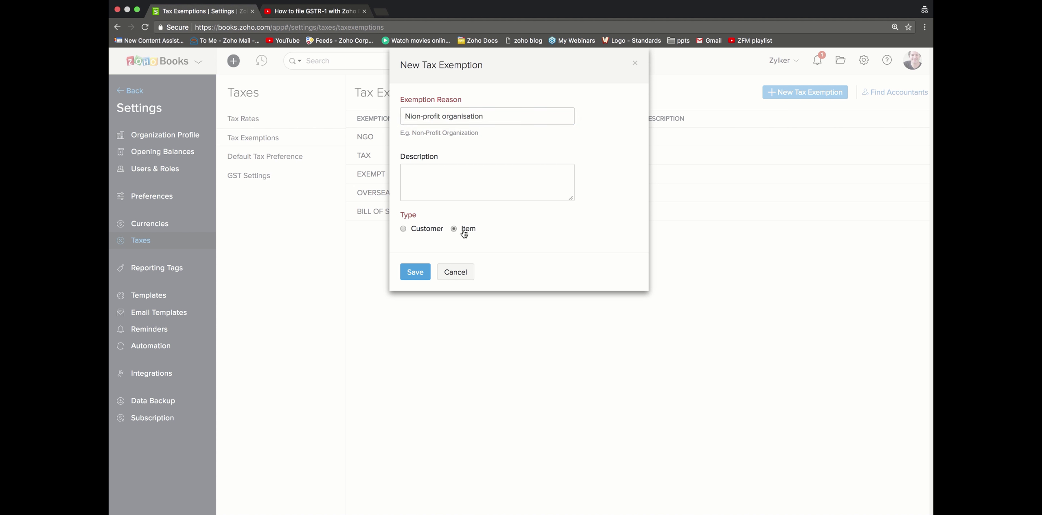
click(443, 272)
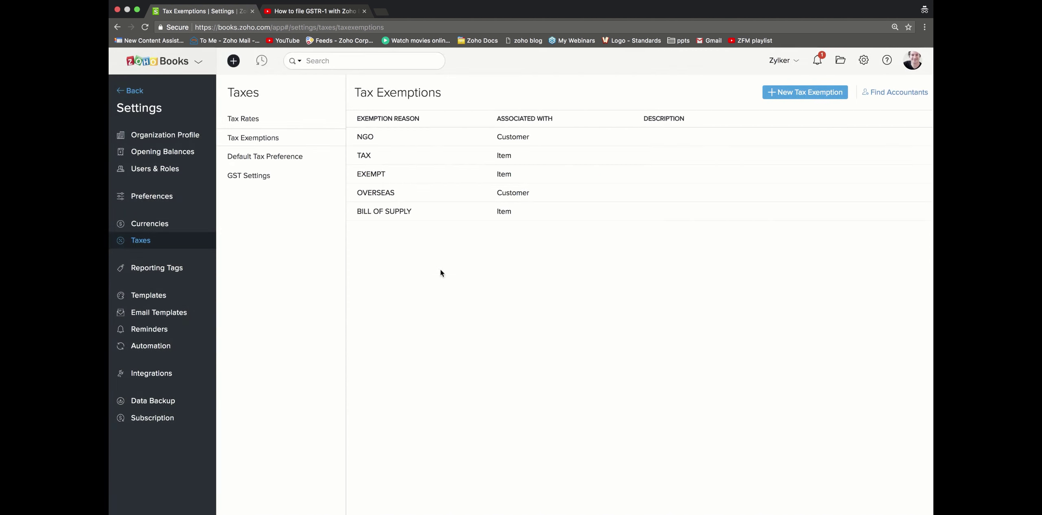
Step: Review the tax rate lists, keeping SGST+CGST[3] [3%] intra-state and IGST 3 [3%] inter-state
click(284, 157)
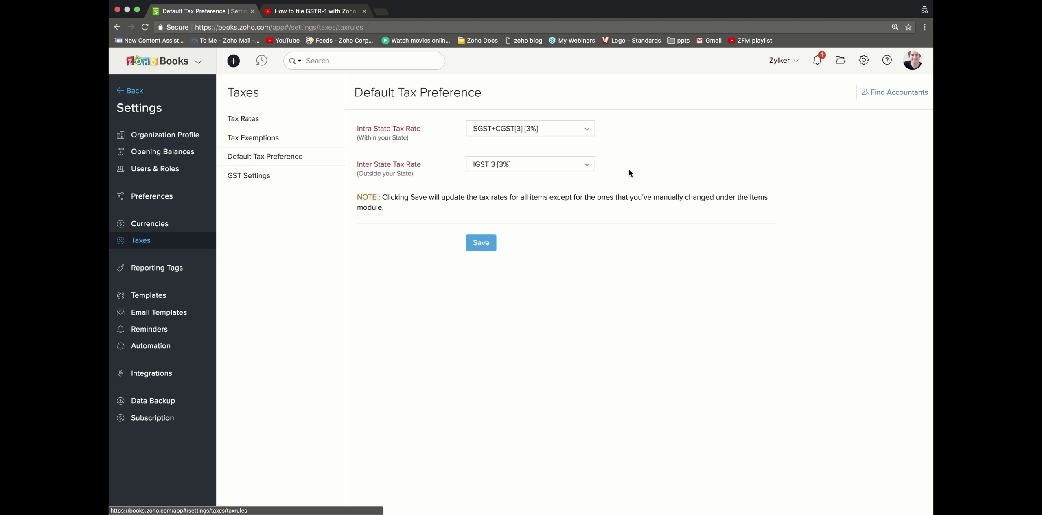
click(582, 130)
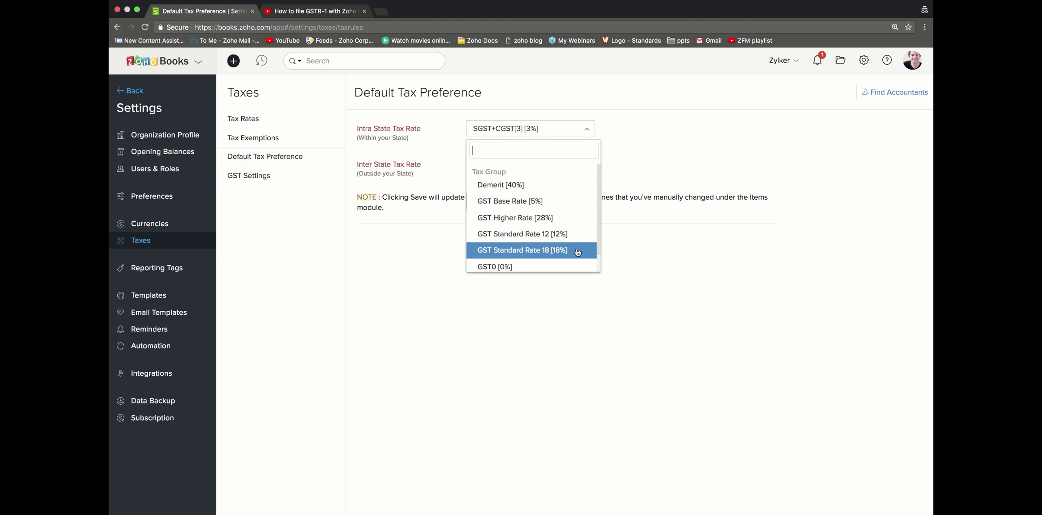
scroll(578, 239, down, 2)
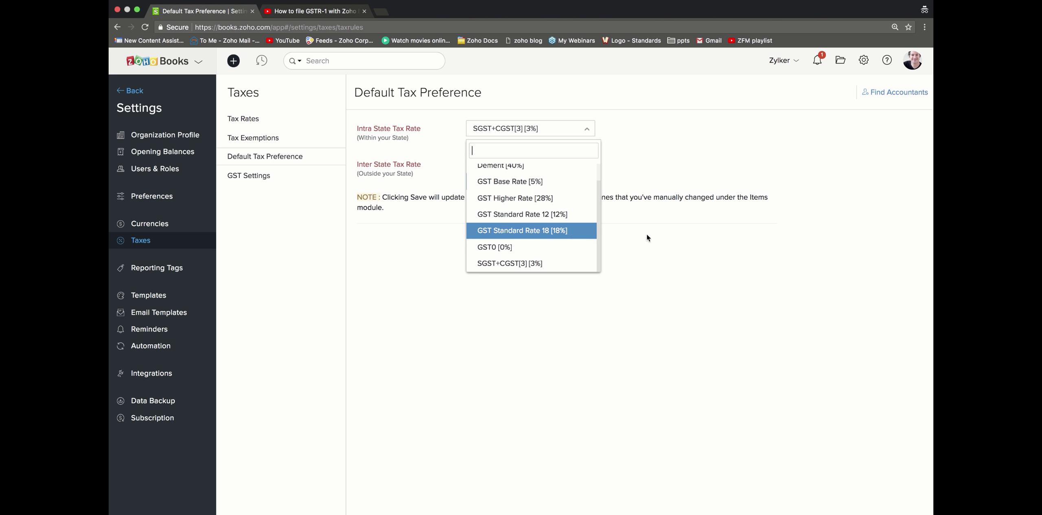
click(670, 242)
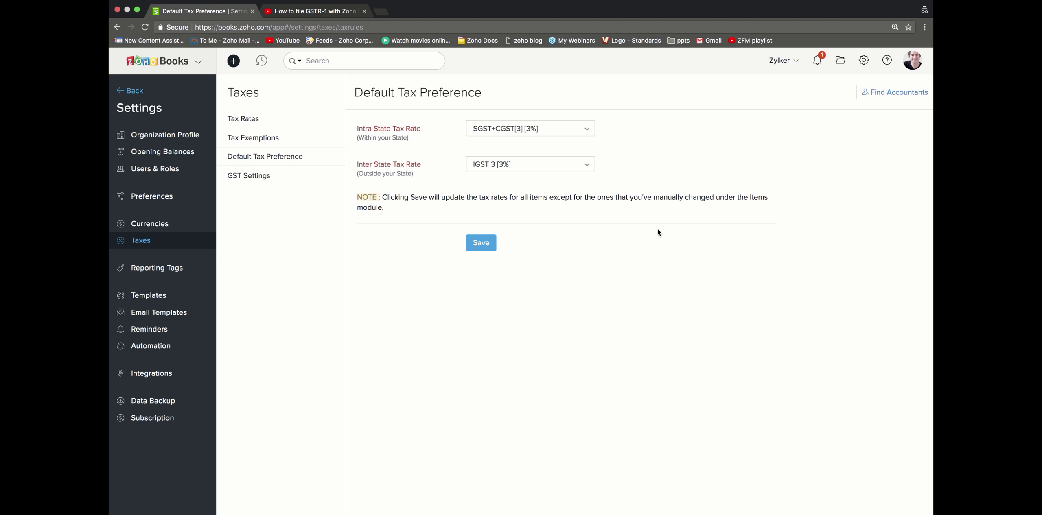
click(560, 136)
scroll(556, 263, up, 1)
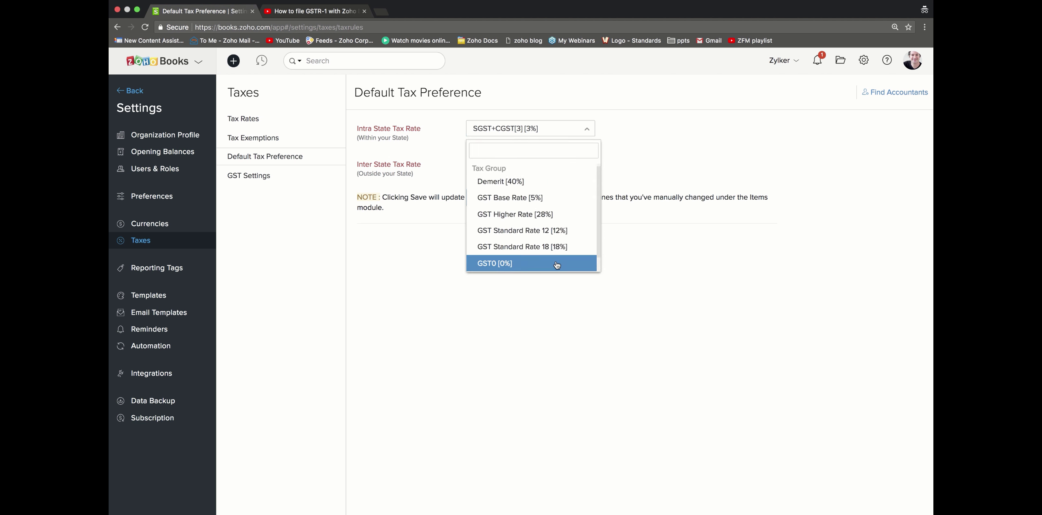
scroll(555, 253, down, 1)
click(552, 263)
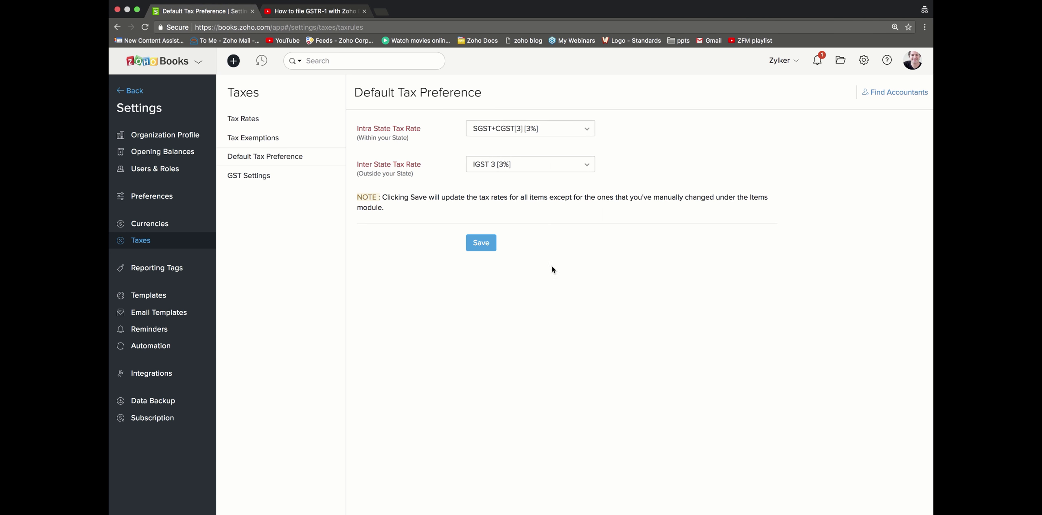
click(551, 165)
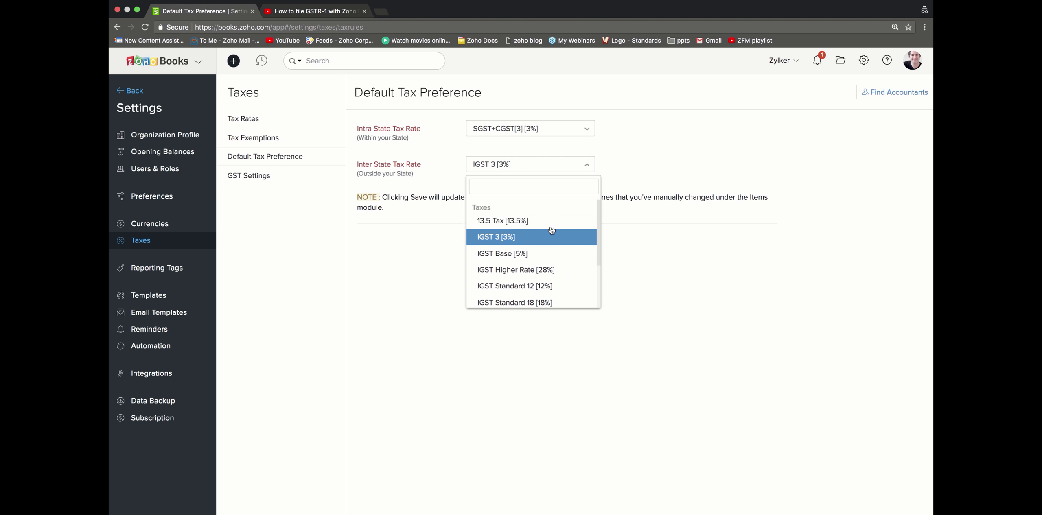
click(549, 235)
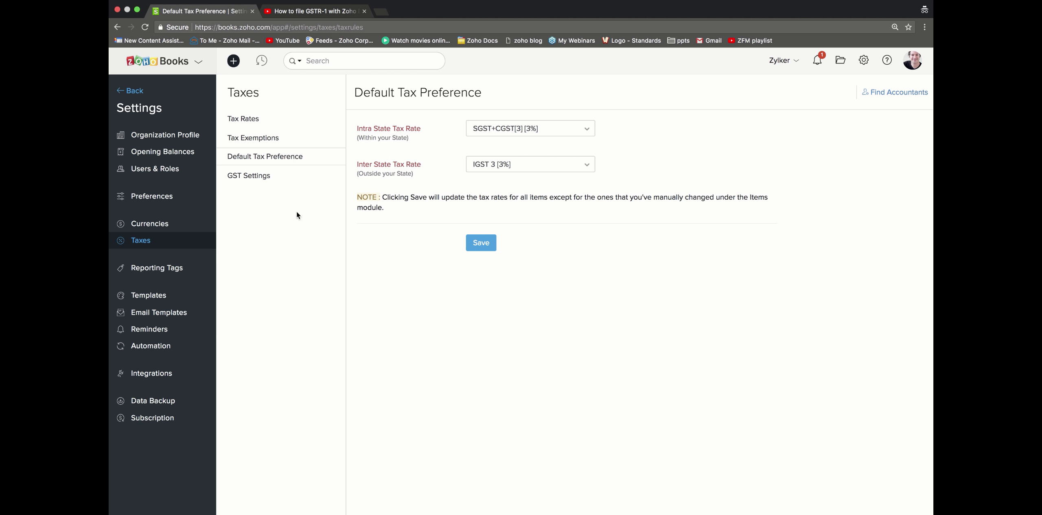
Step: Leave Settings, open Contacts, and scroll through each contact's GST treatment
click(142, 95)
click(142, 107)
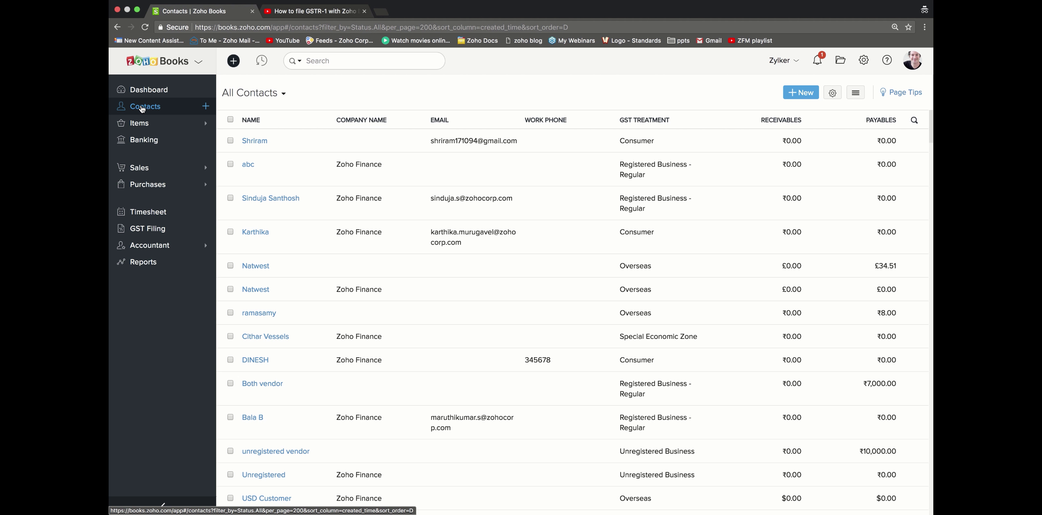
scroll(606, 206, down, 15)
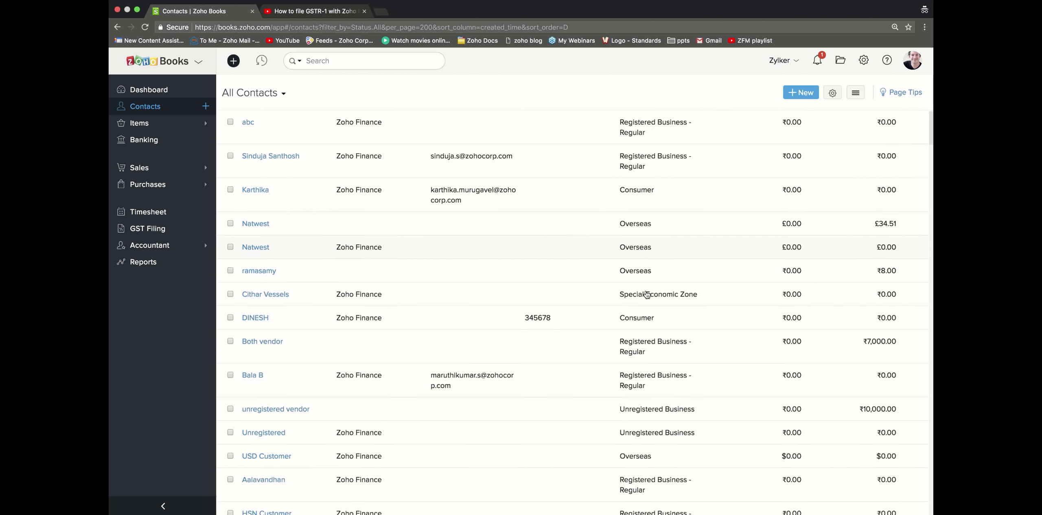
scroll(647, 295, down, 10)
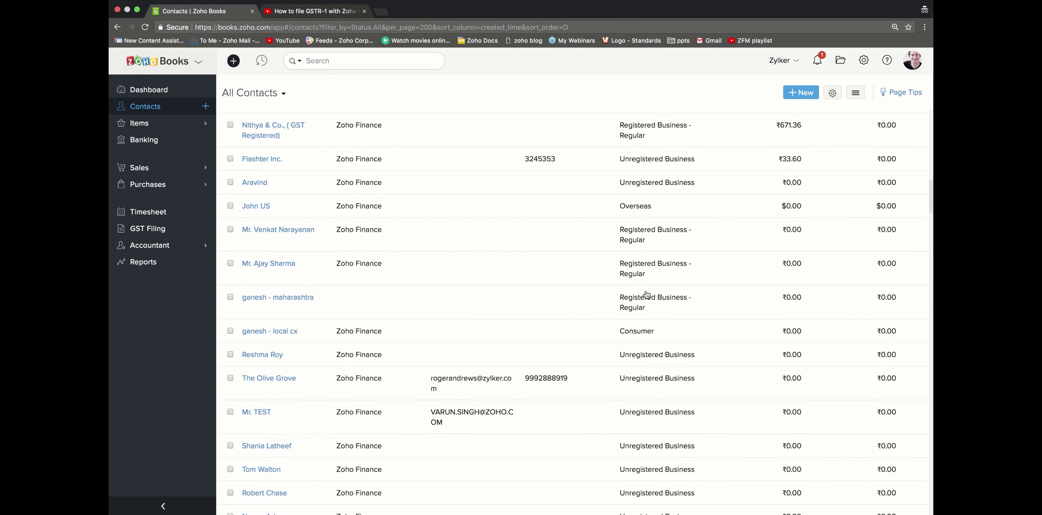
scroll(647, 295, up, 7)
scroll(647, 294, up, 10)
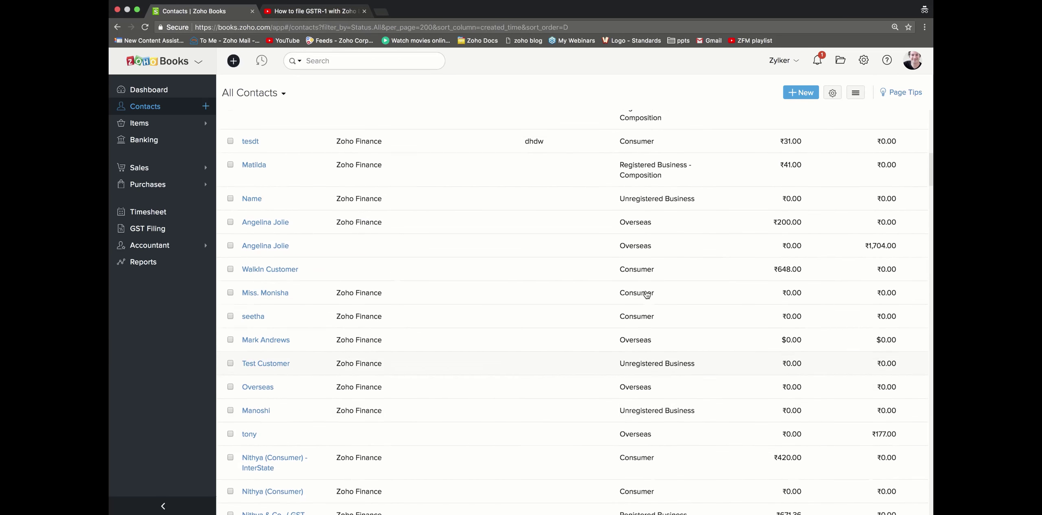
Step: Start a new Customer contact with salutation Mr
click(810, 93)
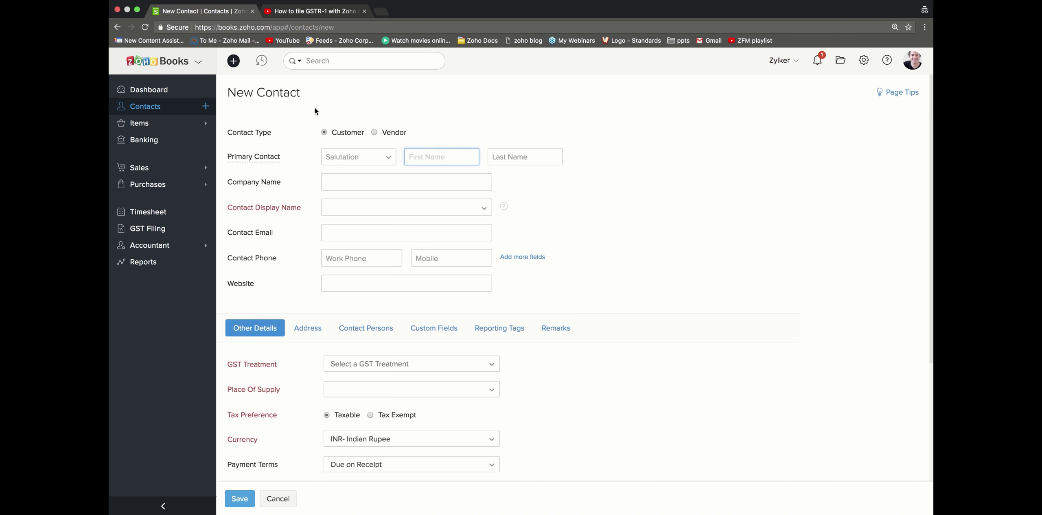
click(387, 137)
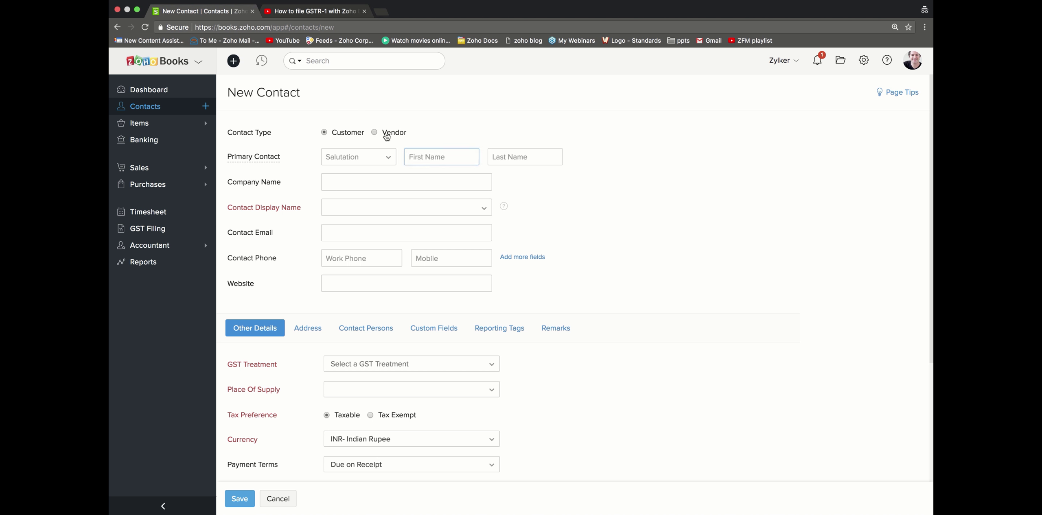
click(347, 138)
click(346, 157)
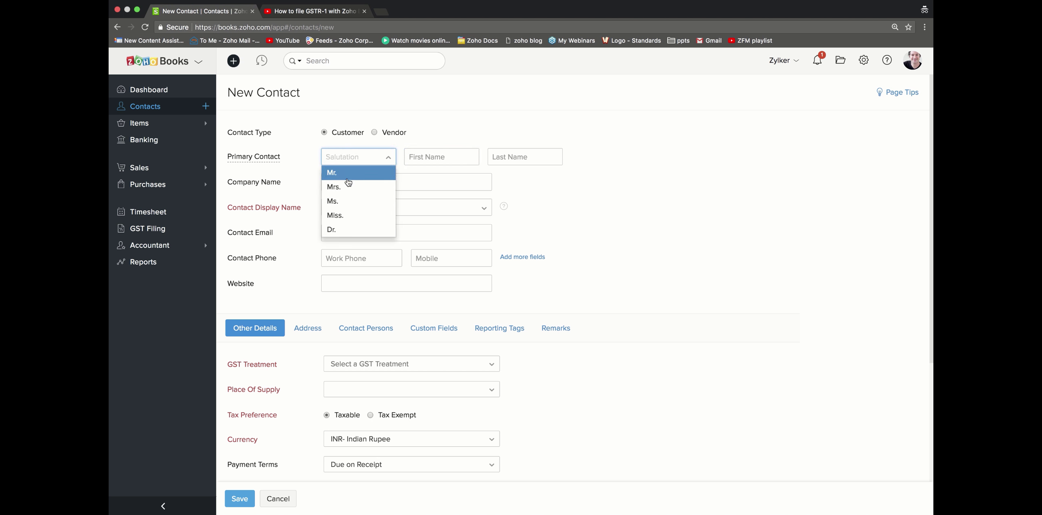
click(348, 174)
Step: Enter the contact's first name and use Mr. plus first name as display name
click(434, 154)
text(Ch)
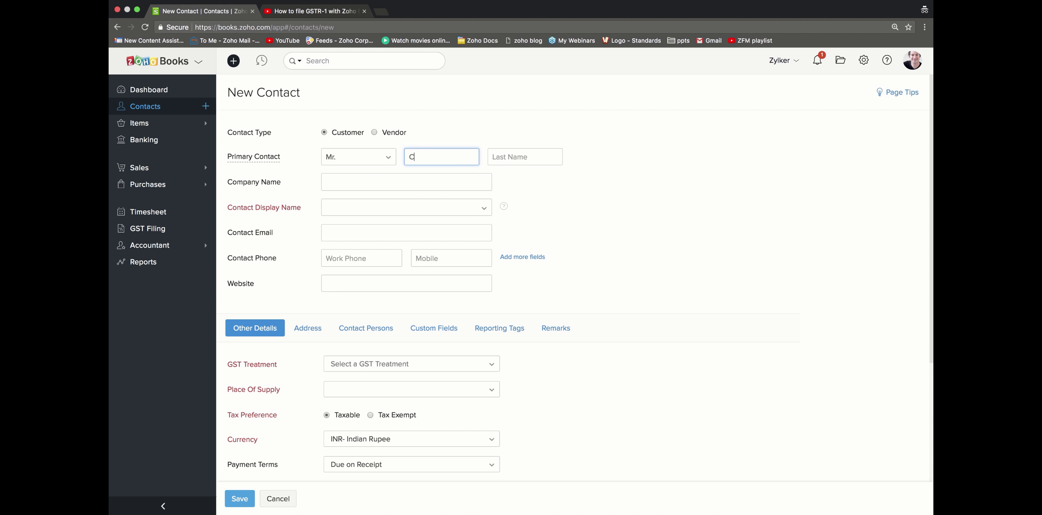
key(BackSpace)
text(hristopher)
click(438, 200)
click(367, 223)
Step: Set the contact's GST treatment to Registered Business - Regular
scroll(386, 359, down, 3)
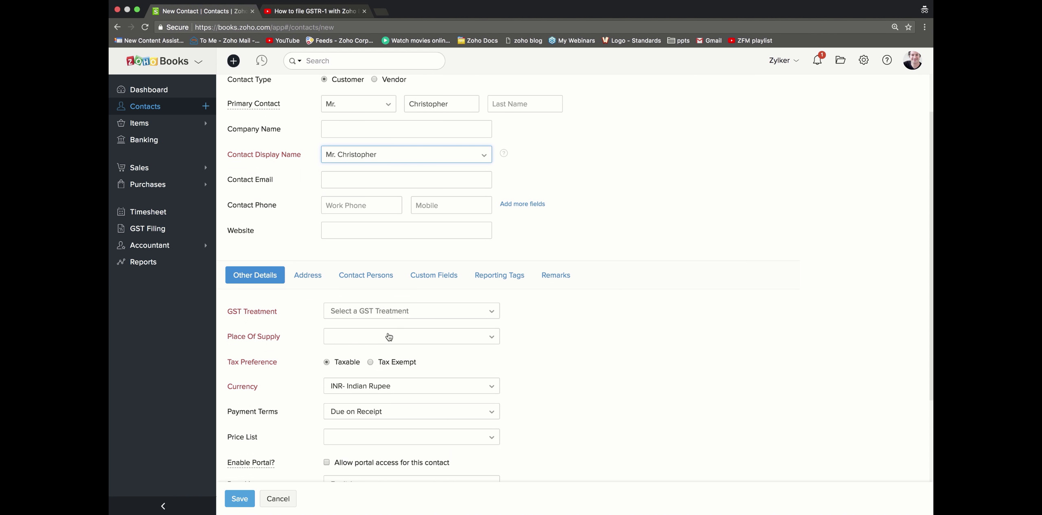
click(393, 319)
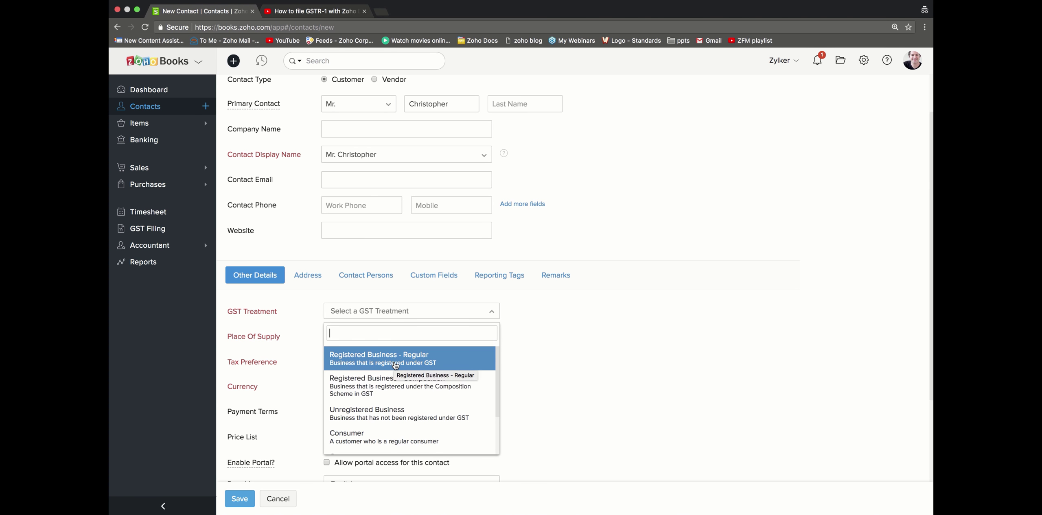
scroll(395, 377, down, 2)
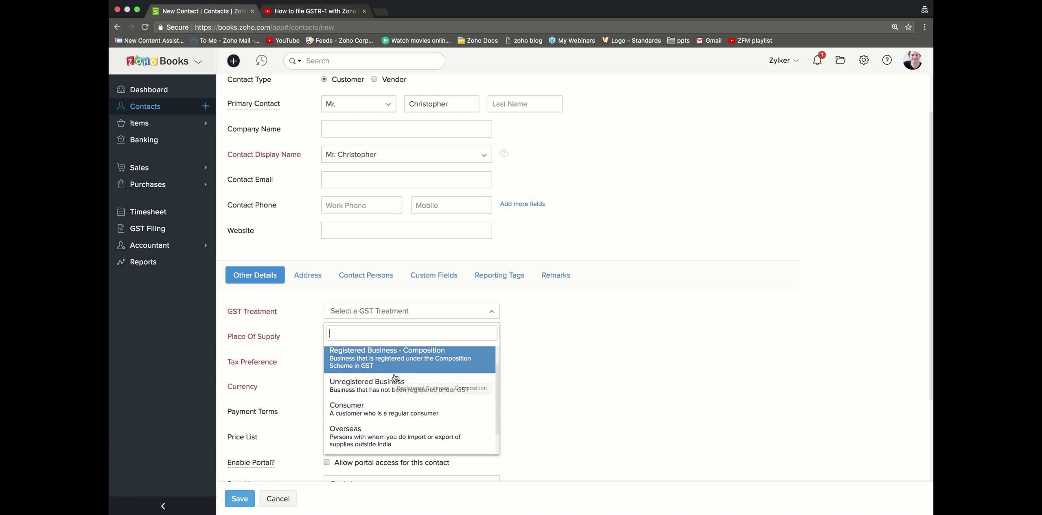
scroll(395, 401, down, 2)
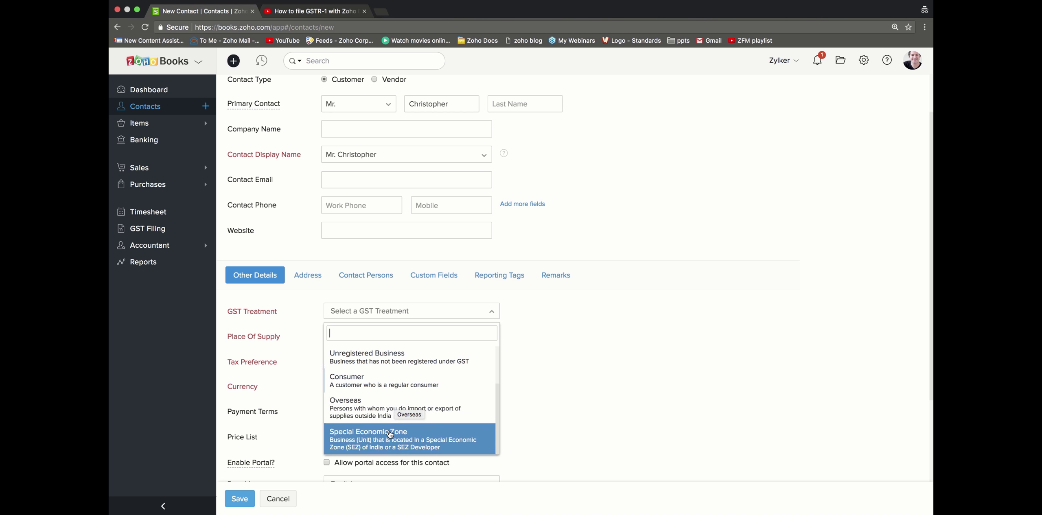
scroll(395, 403, up, 3)
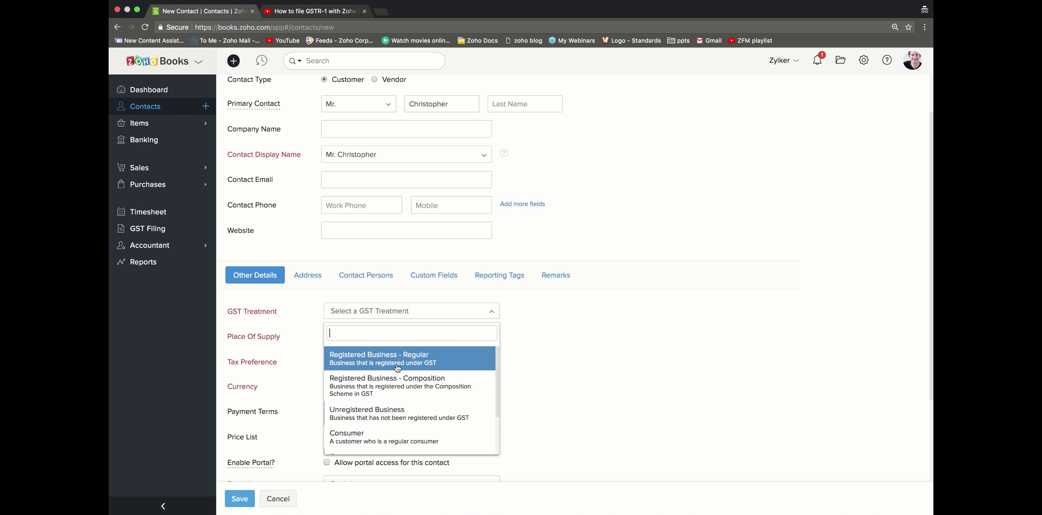
click(392, 360)
Step: Enter the contact's GSTIN, cancel the unsaved contact, and open the abc contact's details
click(388, 339)
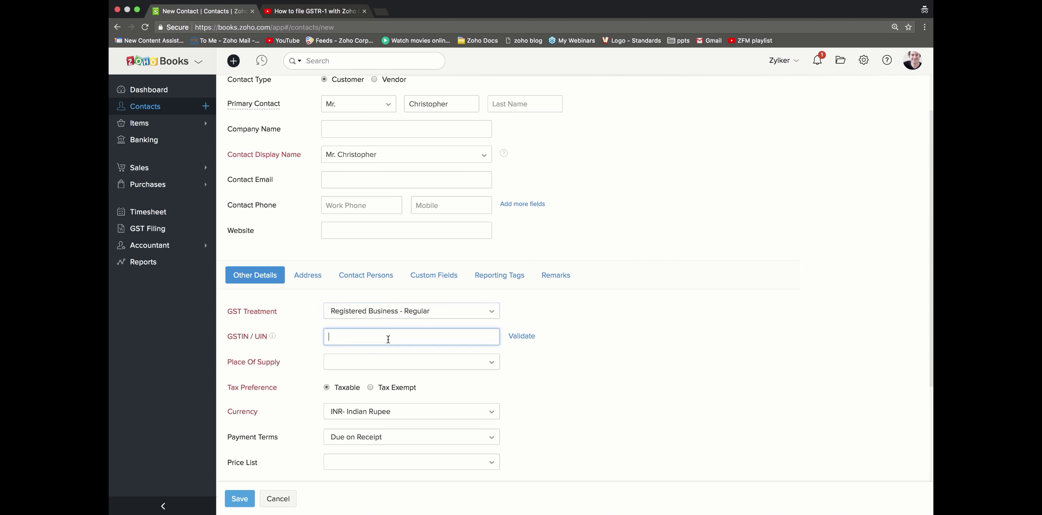
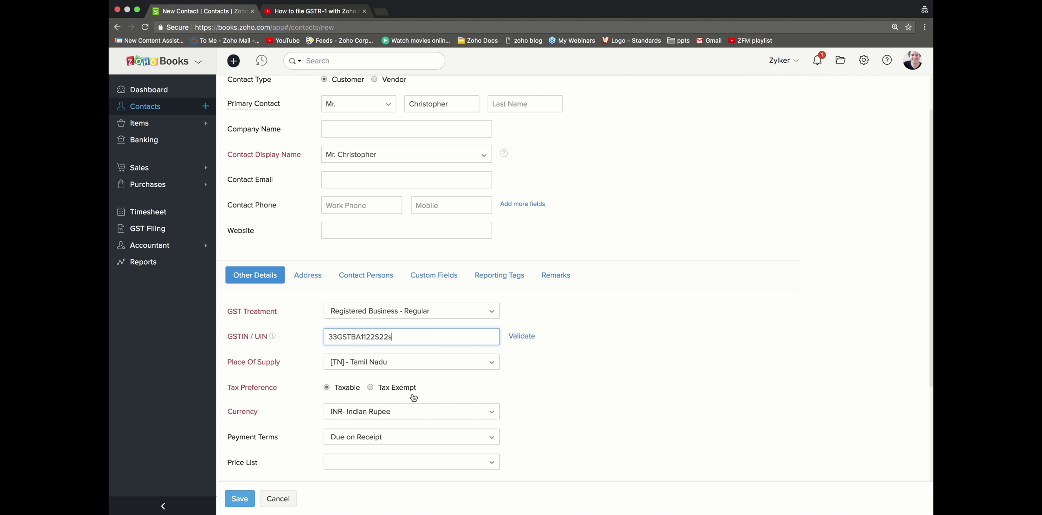
scroll(412, 394, down, 4)
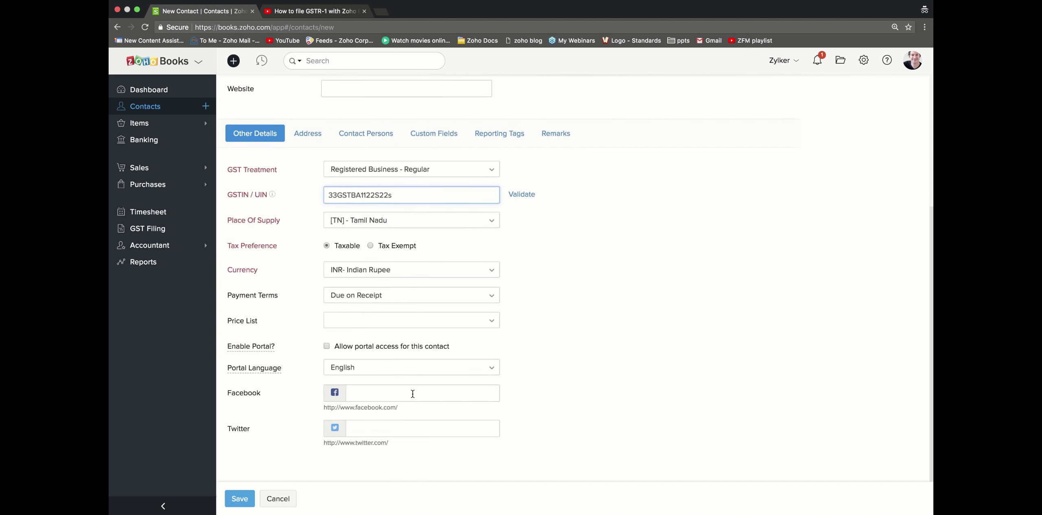
click(270, 499)
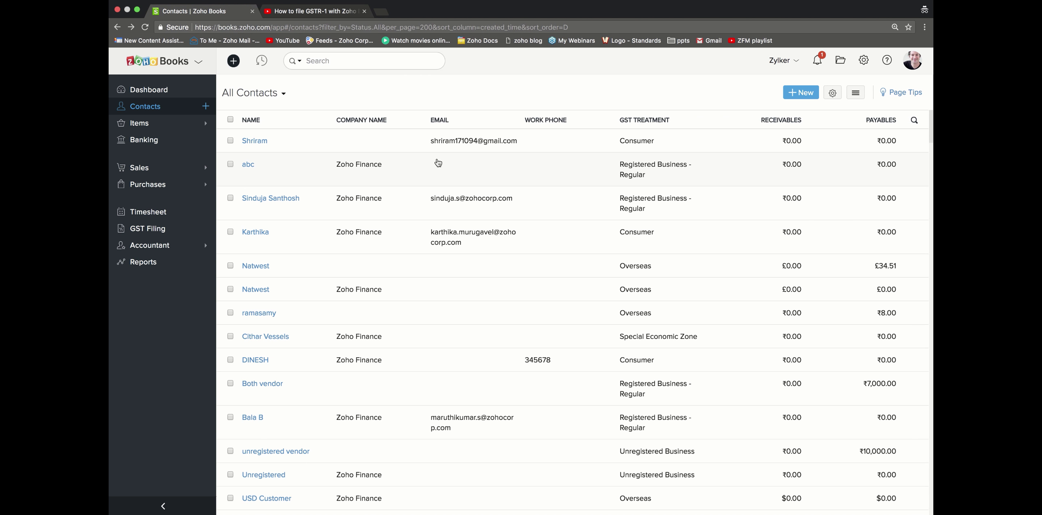
click(436, 163)
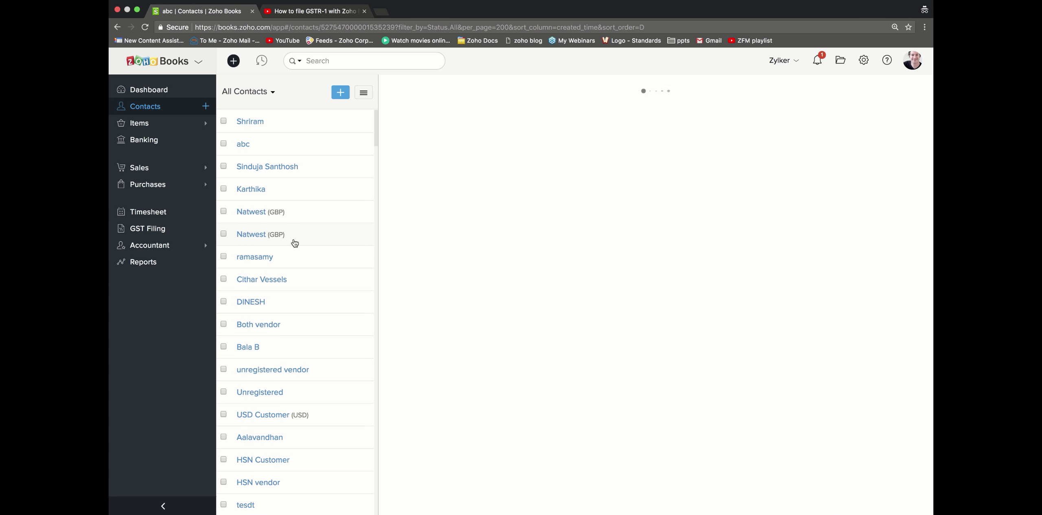
Step: Highlight abc's GST treatment and GSTIN details, close its pane, and expand Items
scroll(442, 333, down, 2)
scroll(443, 335, down, 1)
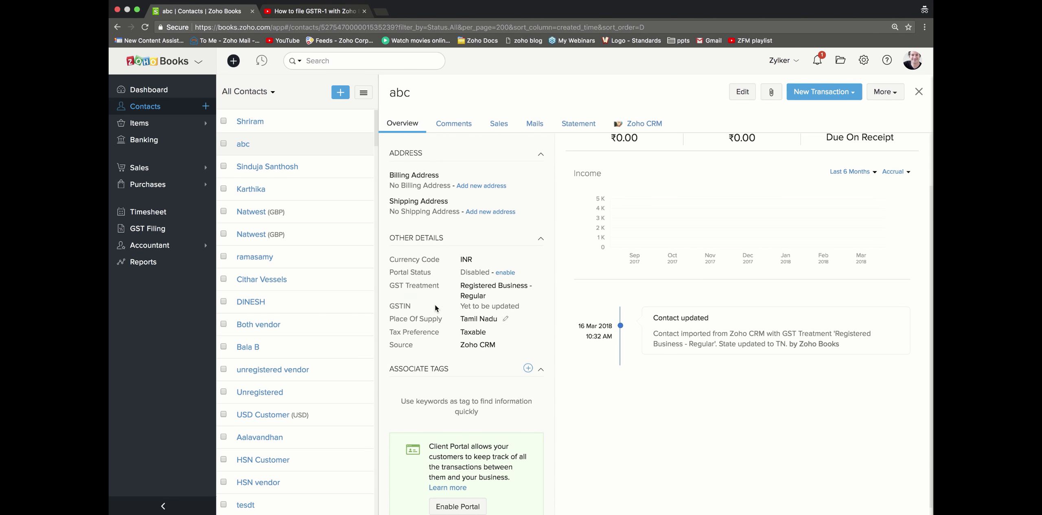
mouse_move(387, 280)
mouse_down()
mouse_move(515, 305)
mouse_move(504, 296)
mouse_up()
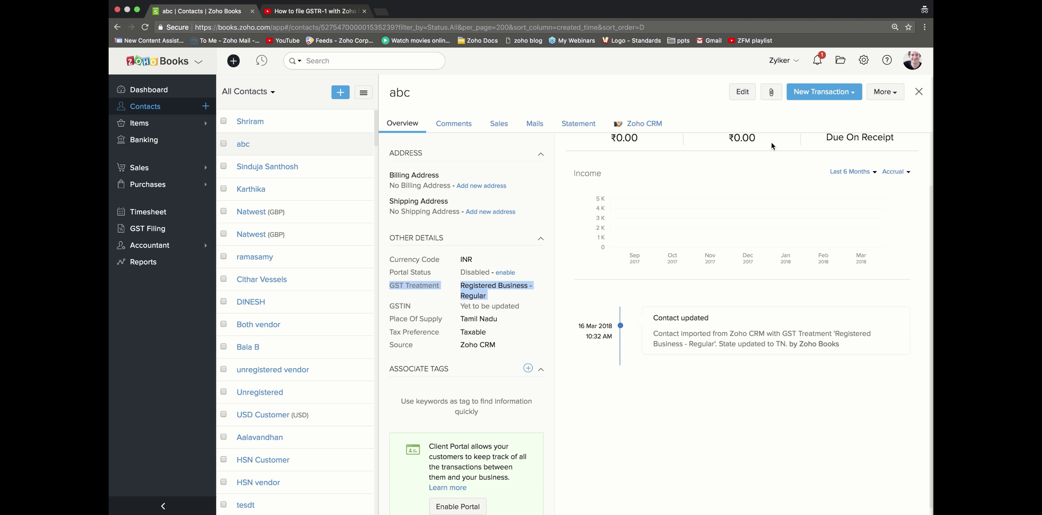
click(919, 92)
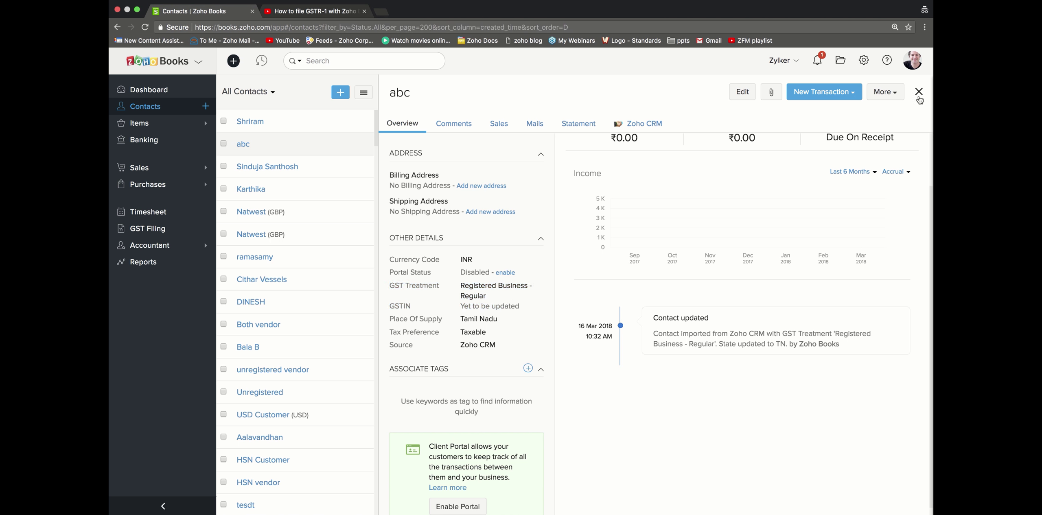
scroll(337, 210, down, 2)
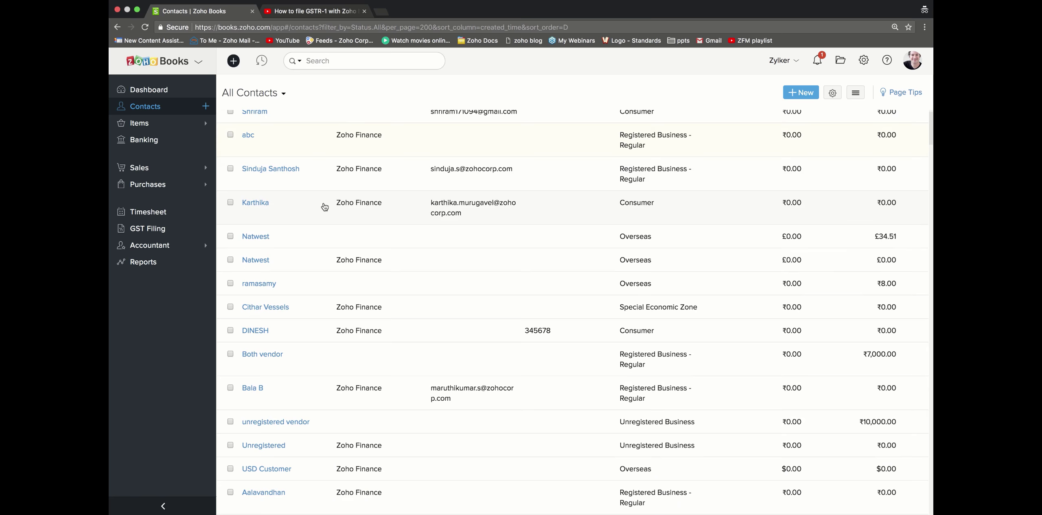
click(166, 123)
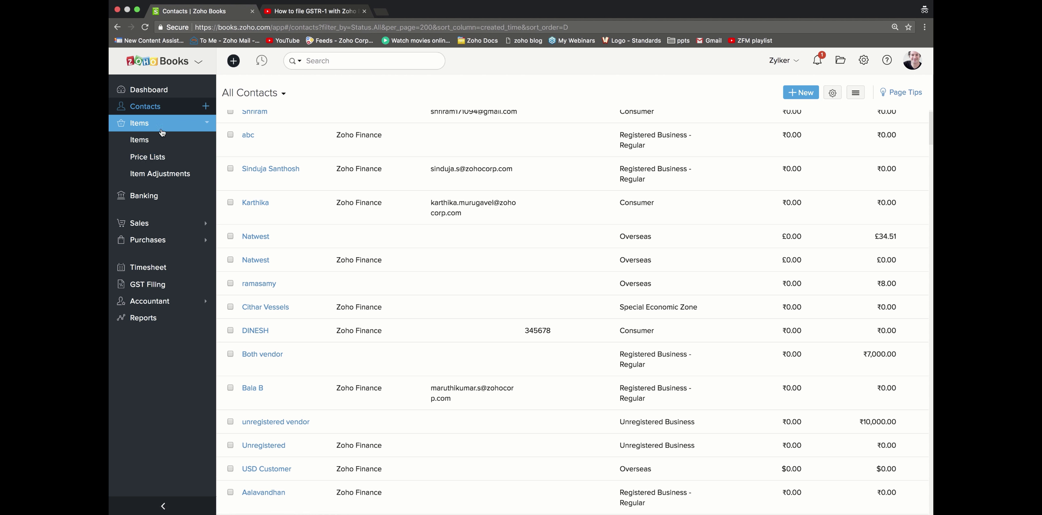
Step: Start a new item named 'Macintosh laptop' from the Items list
click(162, 140)
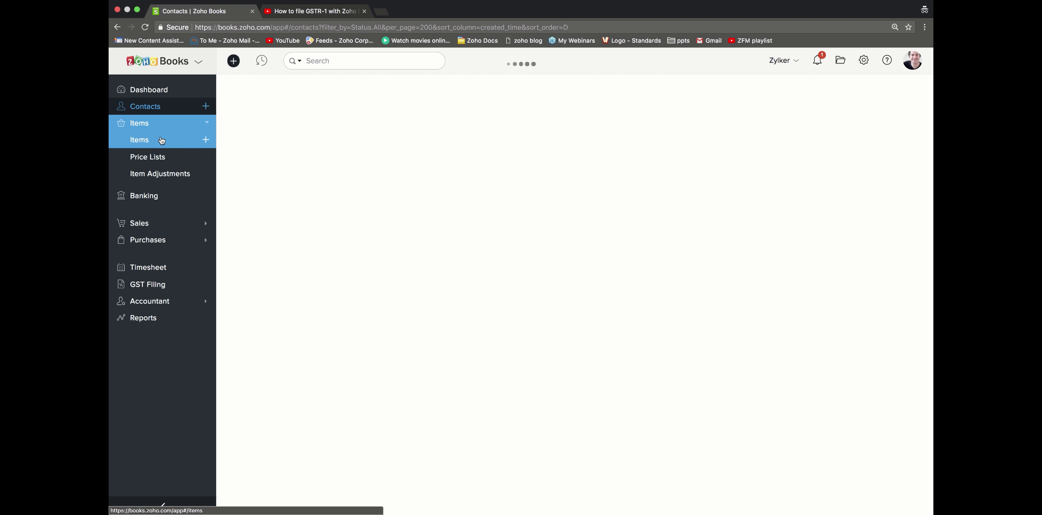
click(801, 93)
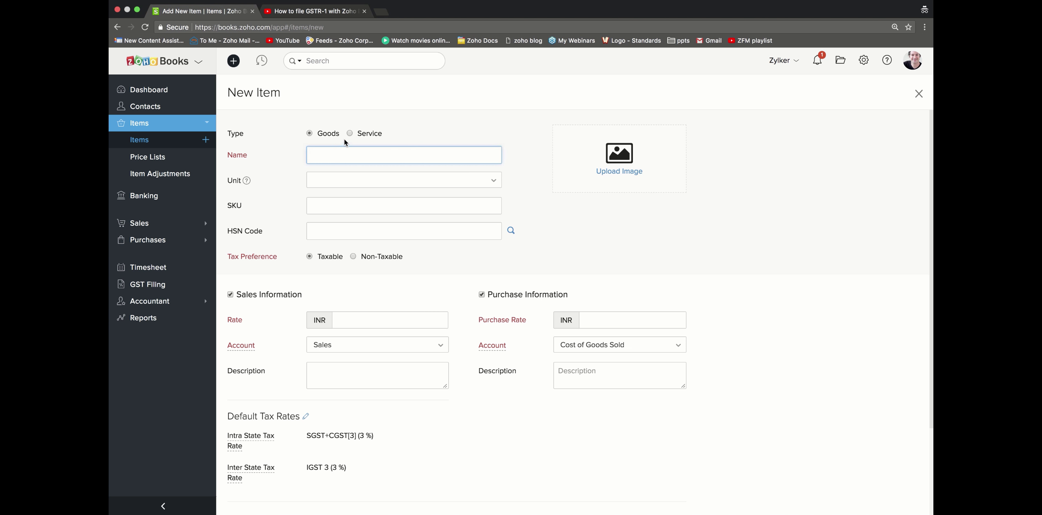
click(322, 155)
text(Macintosh laptop)
Step: Set the item's unit to Pieces and bring up the Find HSN Code search
click(321, 187)
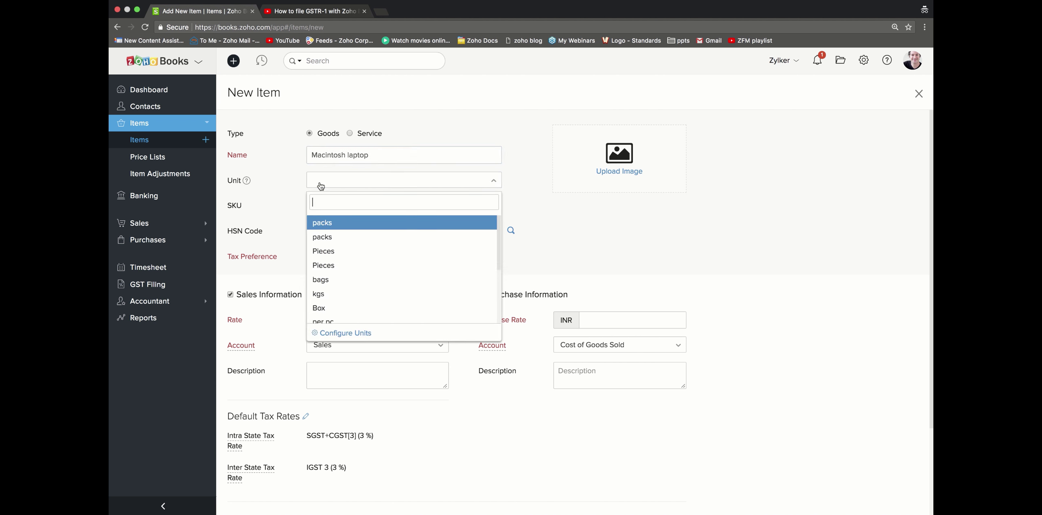
click(324, 223)
click(336, 184)
click(343, 250)
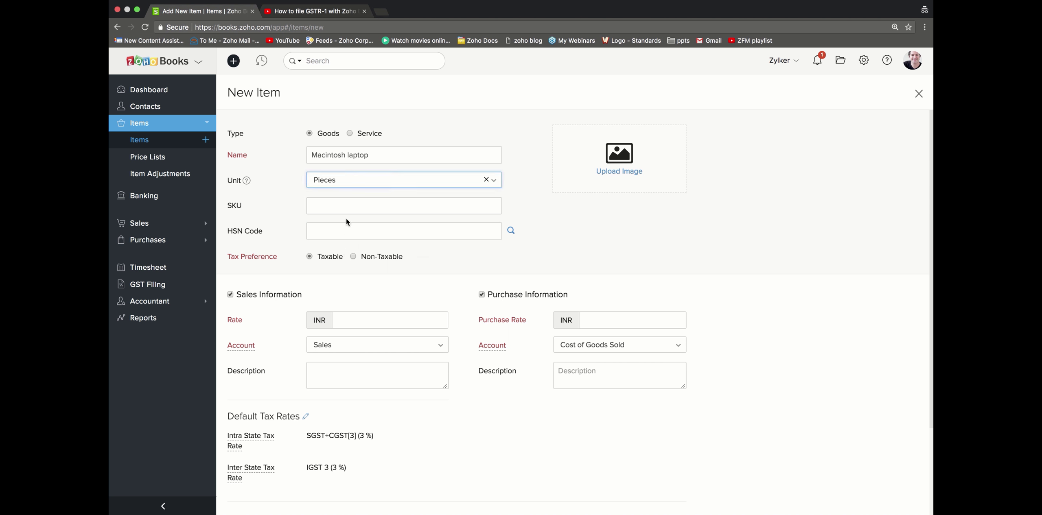
scroll(340, 276, down, 1)
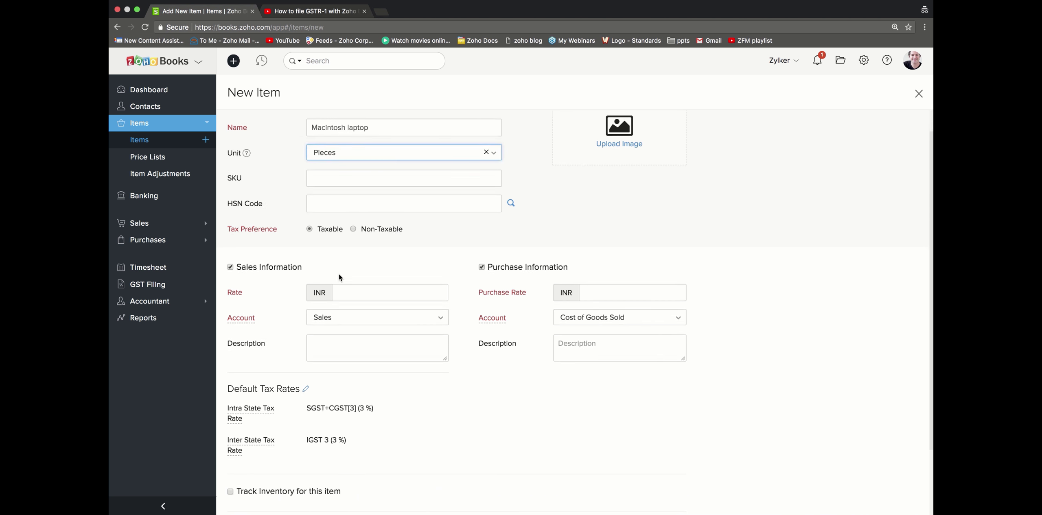
click(336, 206)
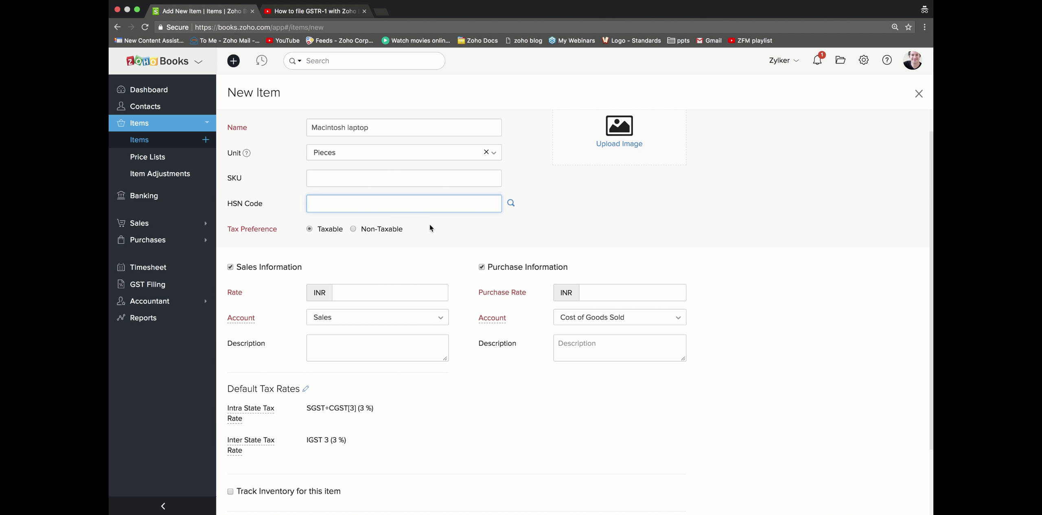
click(511, 203)
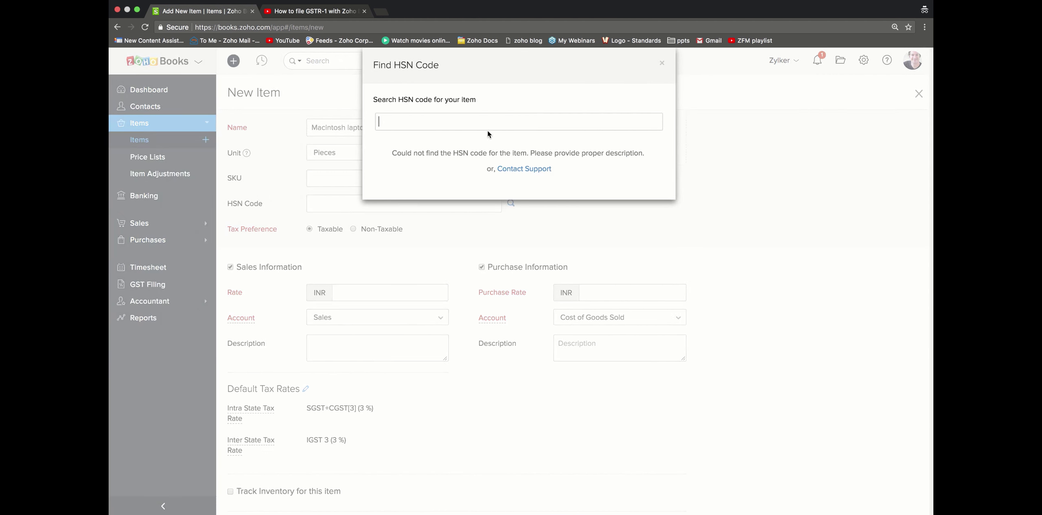
Step: Search the HSN lookup for 'laptop', find no match, and close it with HSN Code left empty
text(laptop)
key(BackSpace)
key(BackSpace)
key(BackSpace)
key(BackSpace)
key(BackSpace)
key(BackSpace)
click(661, 65)
scroll(425, 282, down, 2)
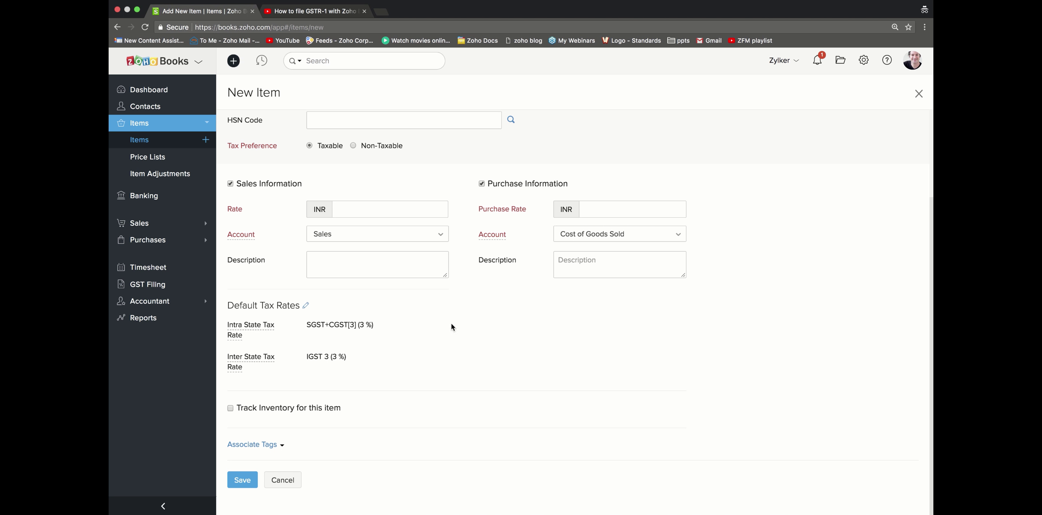
Step: Set the item's default taxes to GST Standard Rate 18 and IGST Standard 18, then head to the Dashboard
click(306, 305)
click(348, 333)
scroll(357, 392, down, 1)
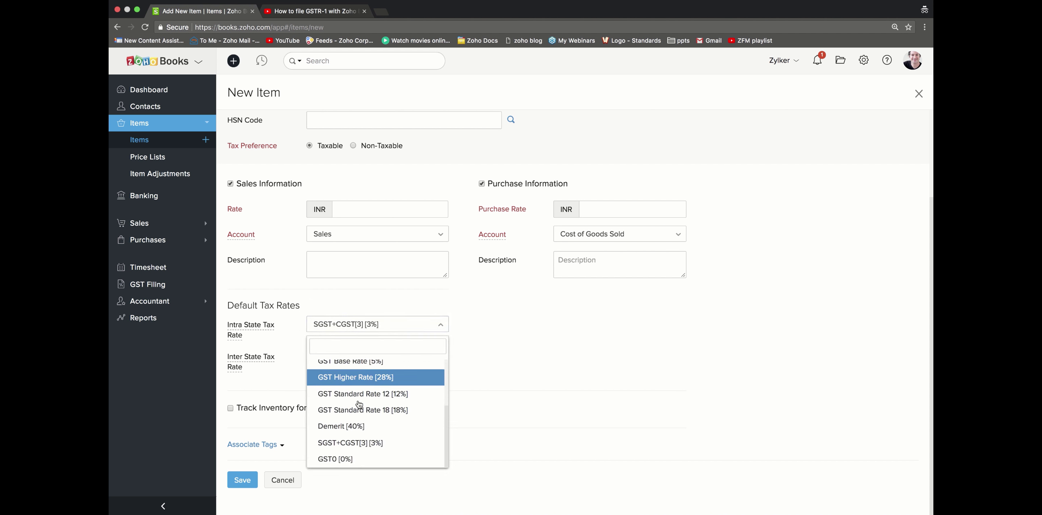
click(360, 410)
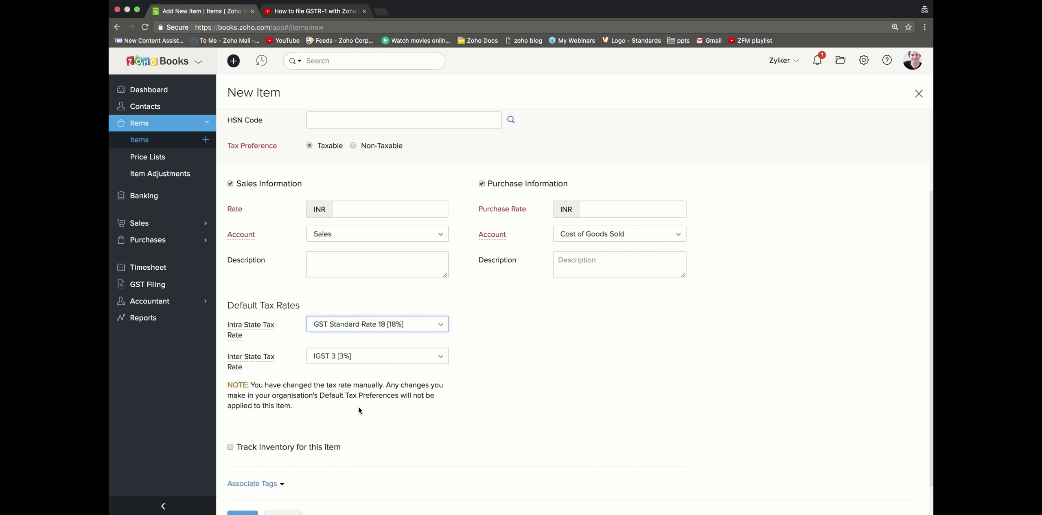
click(365, 358)
scroll(365, 400, up, 3)
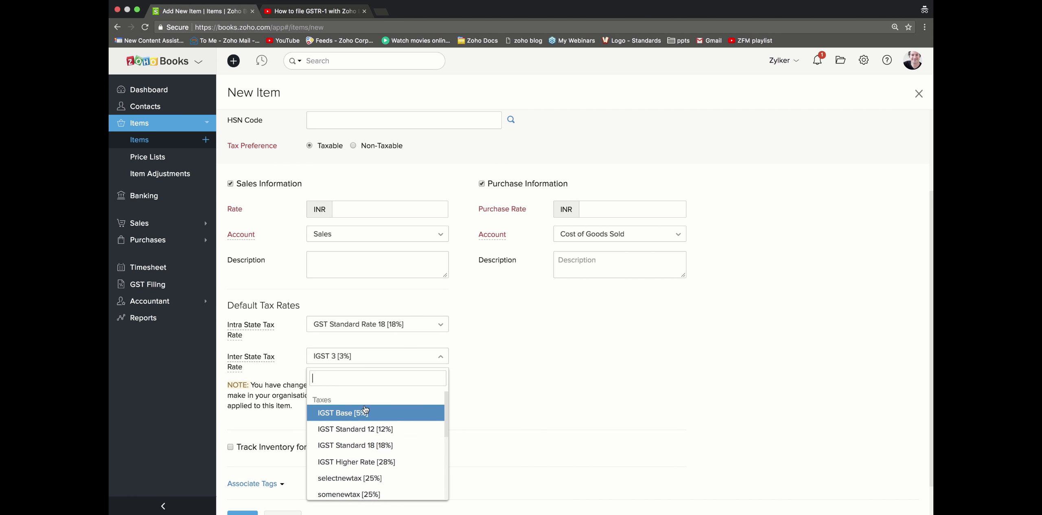
click(368, 444)
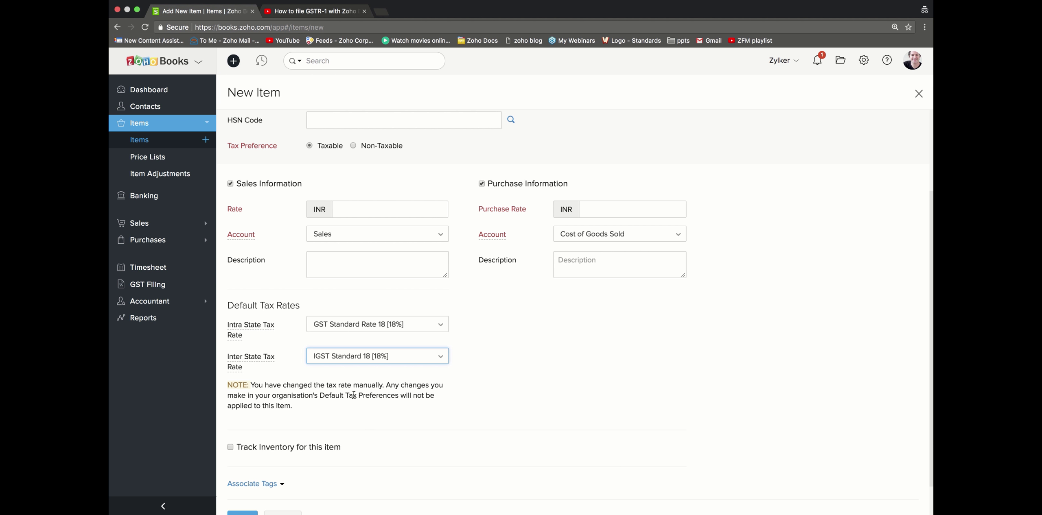
scroll(391, 452, down, 2)
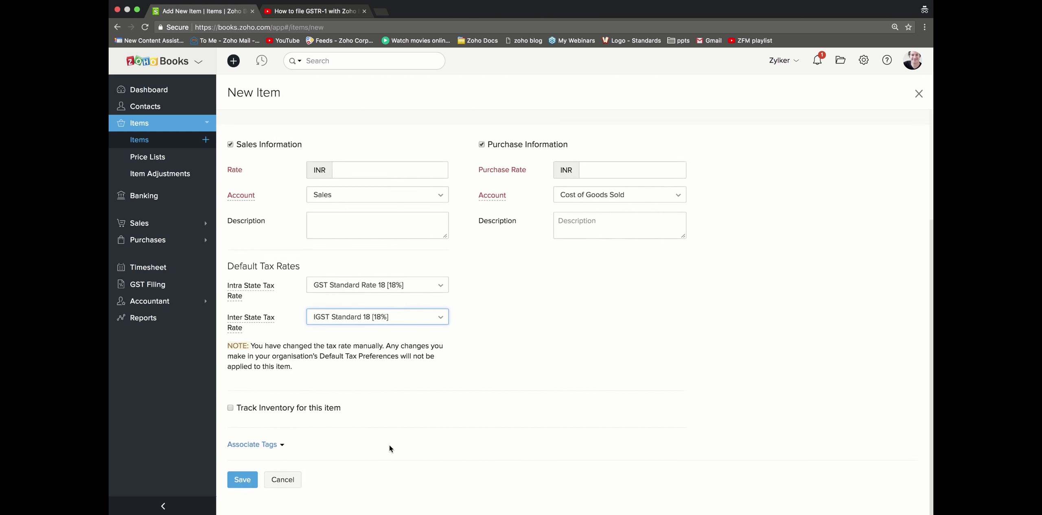
click(152, 84)
Step: Discard the unsaved laptop item, review the Dashboard, and expand Sales in the sidebar
click(544, 75)
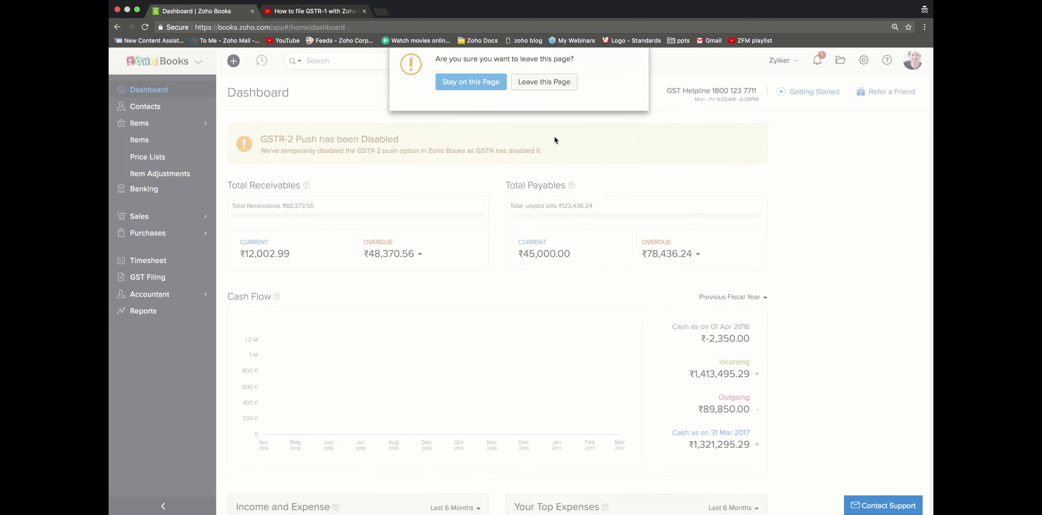
scroll(555, 190, down, 3)
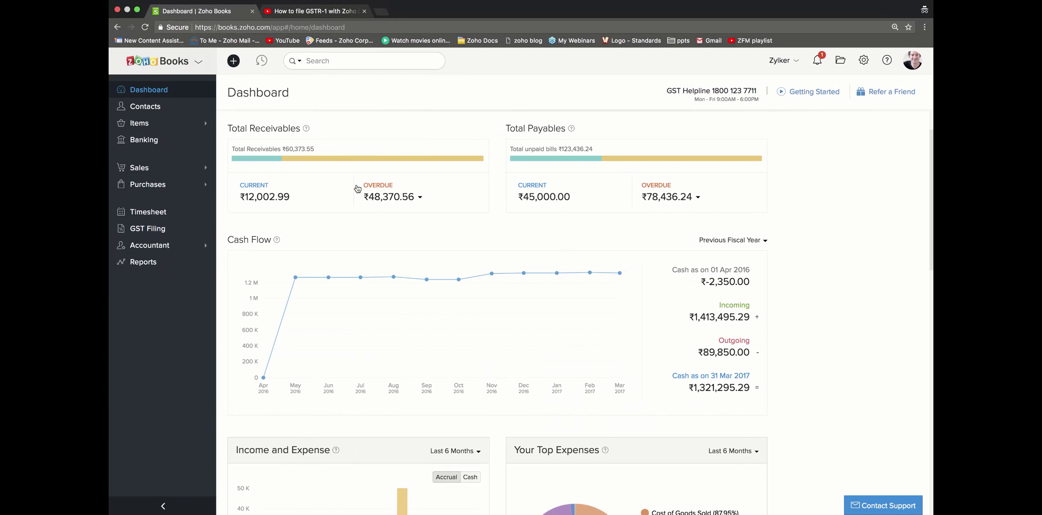
click(183, 168)
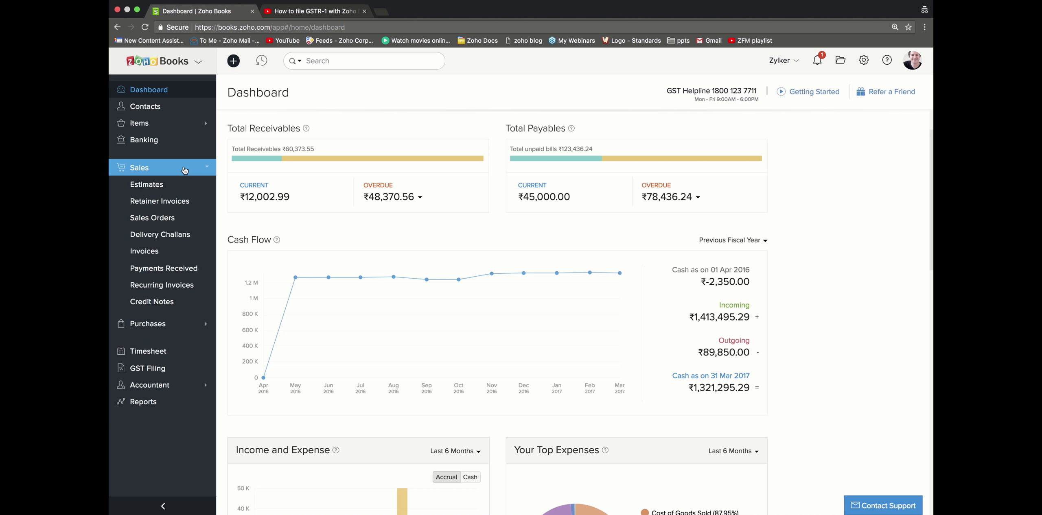
Step: From the Invoices list, start new invoice PC222 dated 30 Mar 2018
click(154, 252)
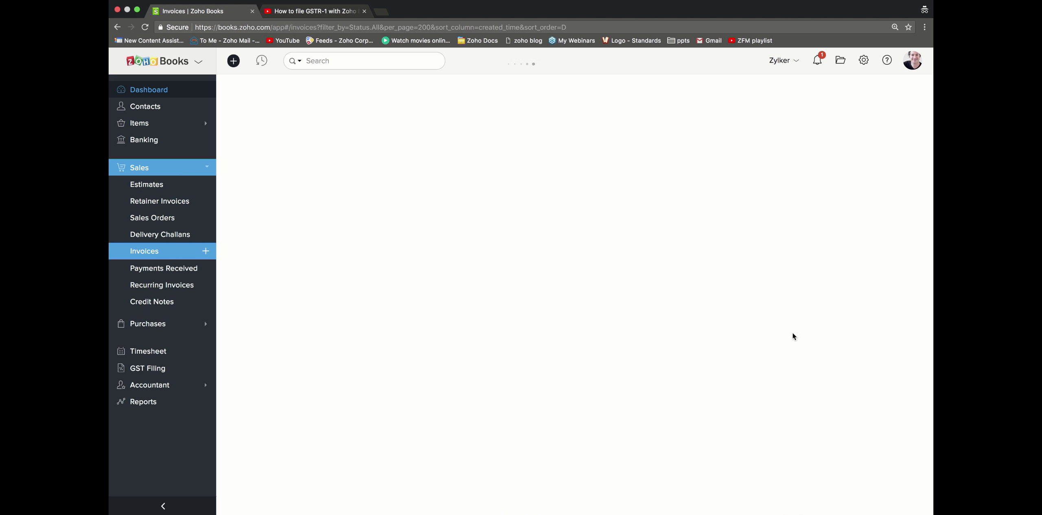
scroll(793, 336, down, 10)
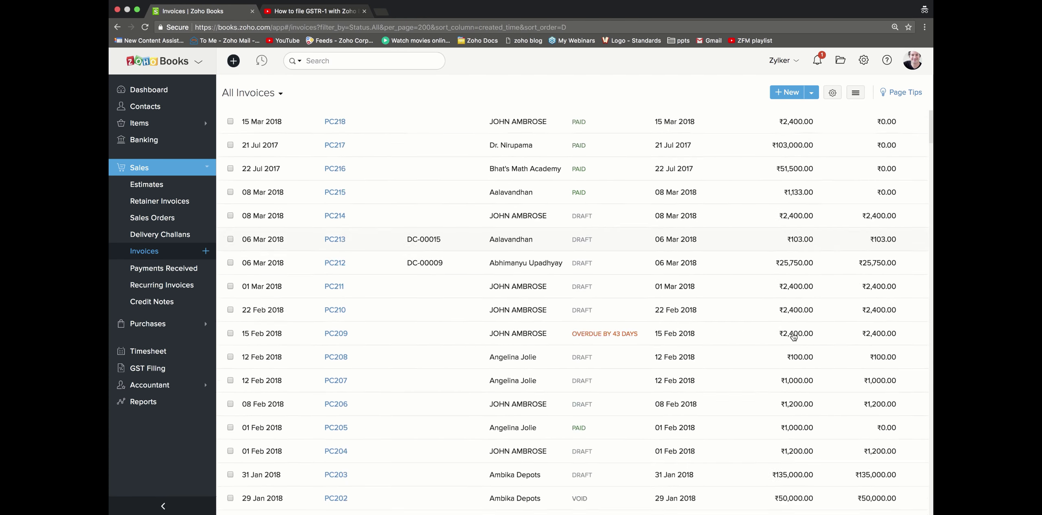
scroll(793, 336, down, 15)
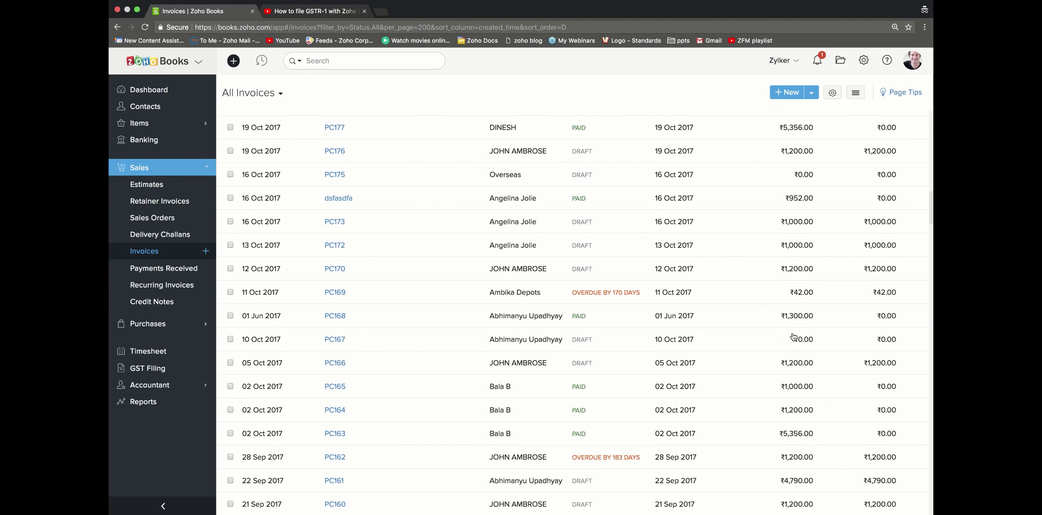
scroll(793, 336, up, 20)
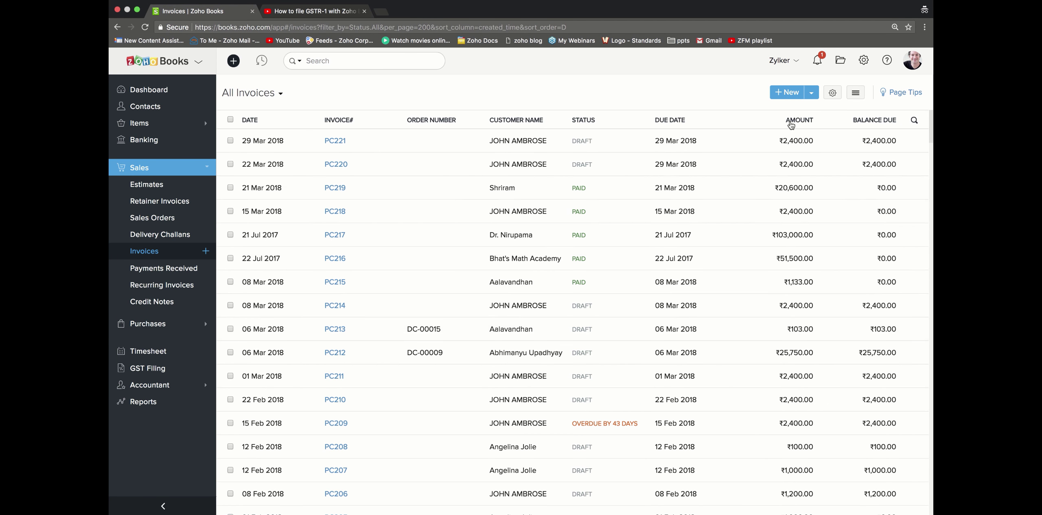
click(789, 93)
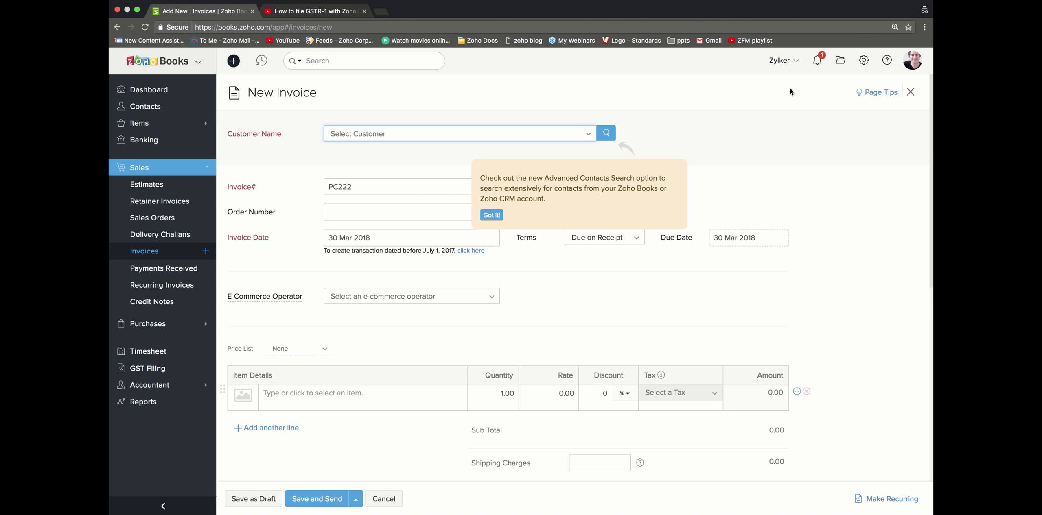
Step: Choose the customer for invoice PC222 and dismiss the contacts search tip
click(566, 133)
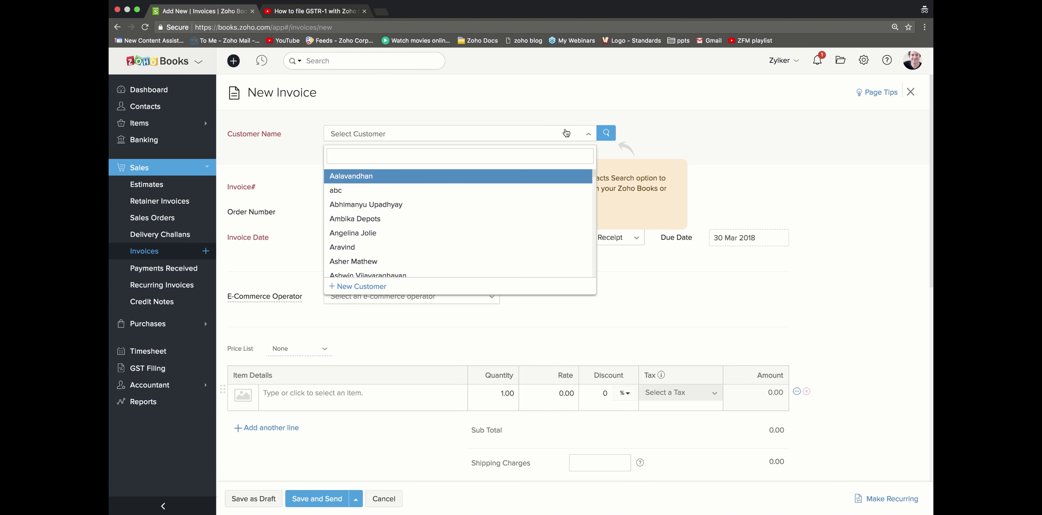
click(540, 205)
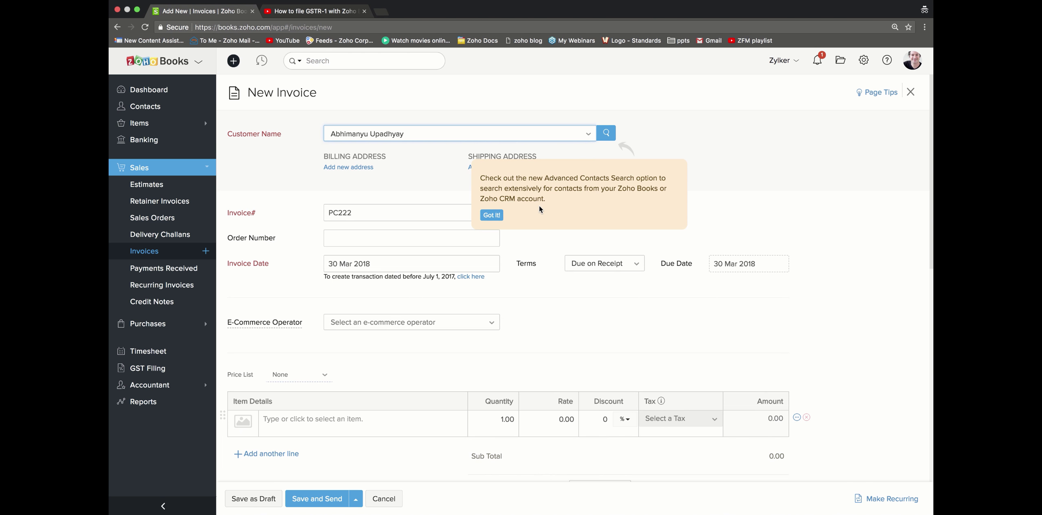
click(492, 215)
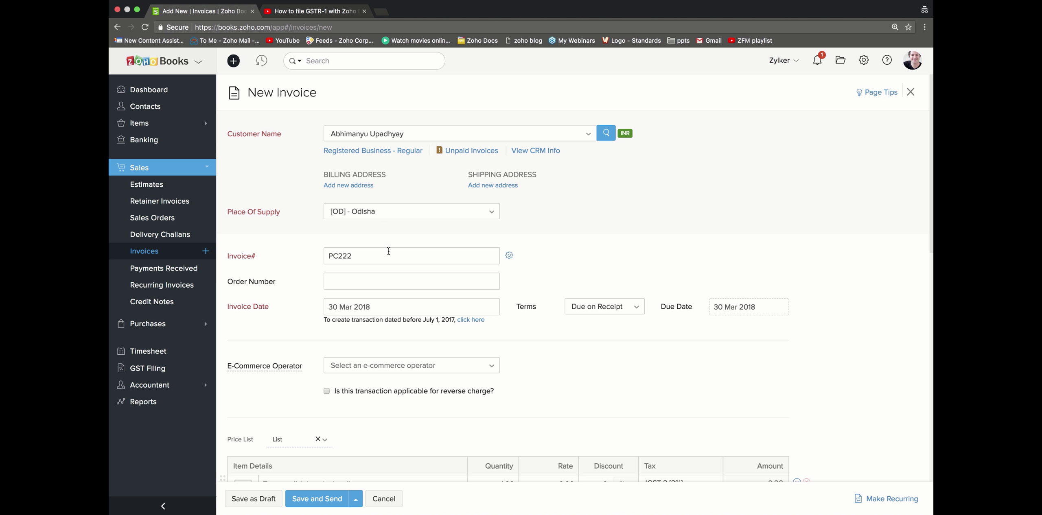
scroll(405, 292, down, 4)
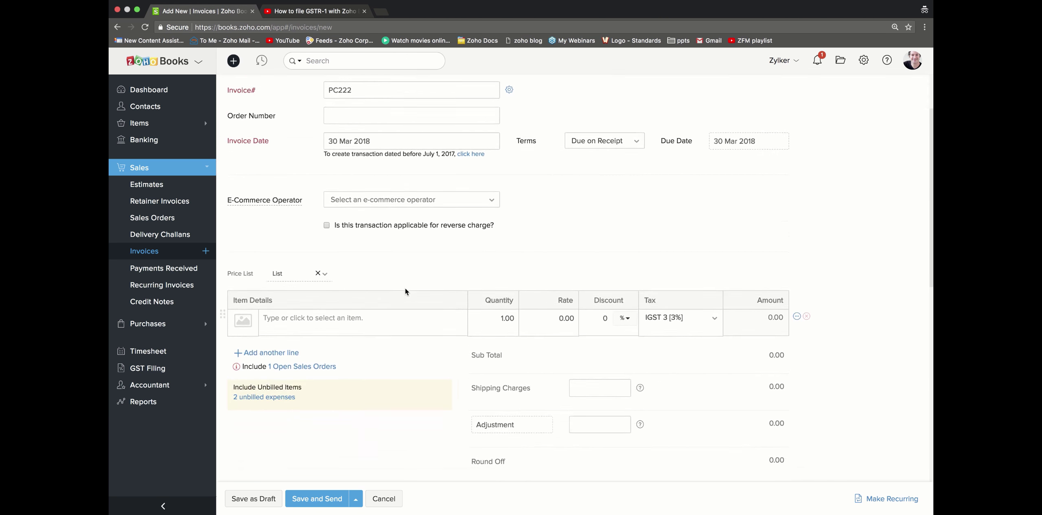
Step: Add parker pen ball point to the first line and set the Price List to None
click(399, 320)
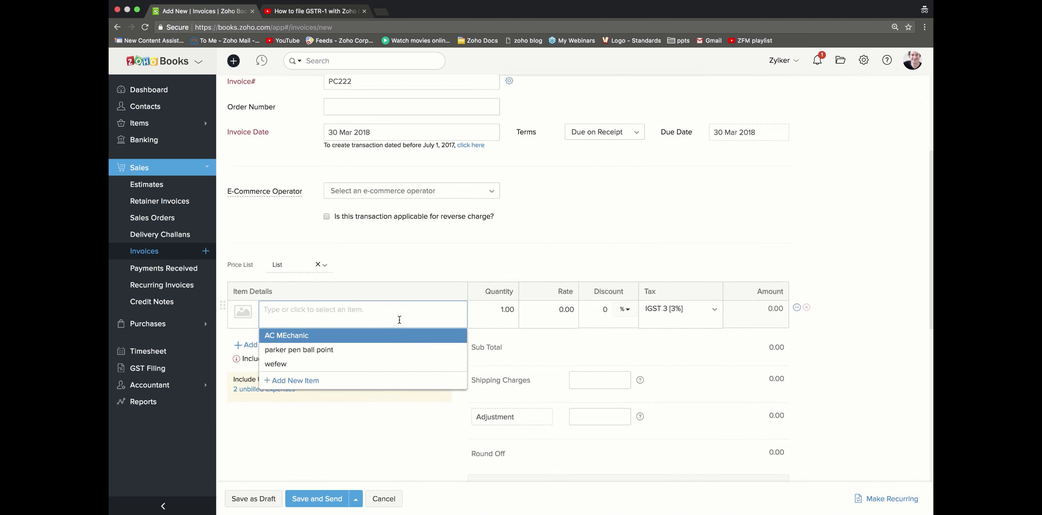
click(389, 344)
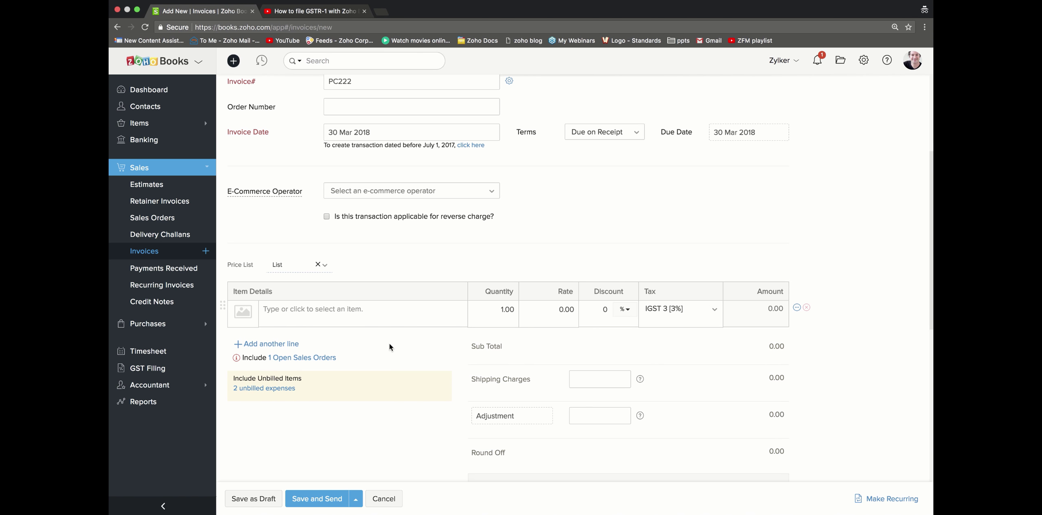
click(446, 99)
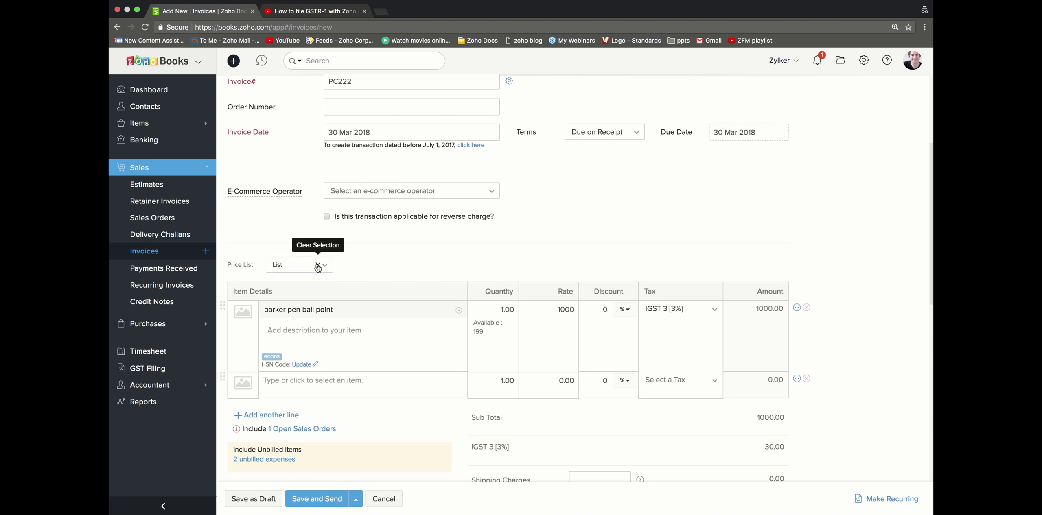
click(317, 264)
click(492, 92)
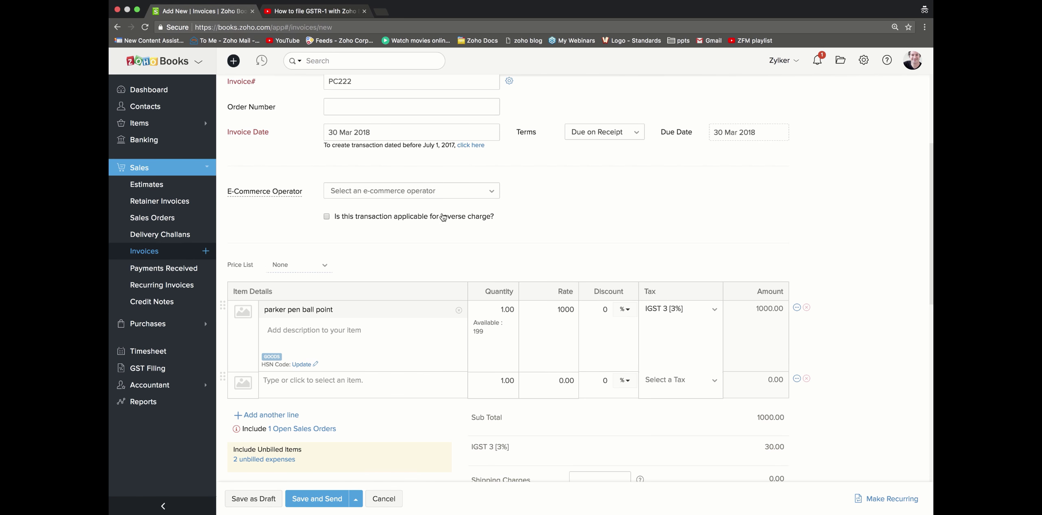
Step: Save invoice PC222 as a draft totalling ₹1,030 with IGST 3%
scroll(438, 244, down, 3)
scroll(438, 244, up, 10)
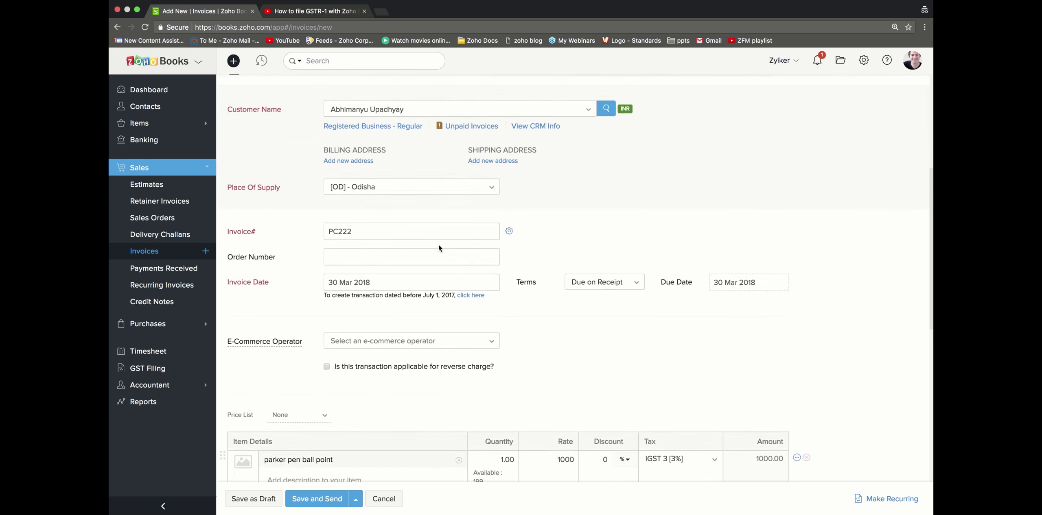
scroll(438, 244, down, 15)
scroll(439, 244, down, 3)
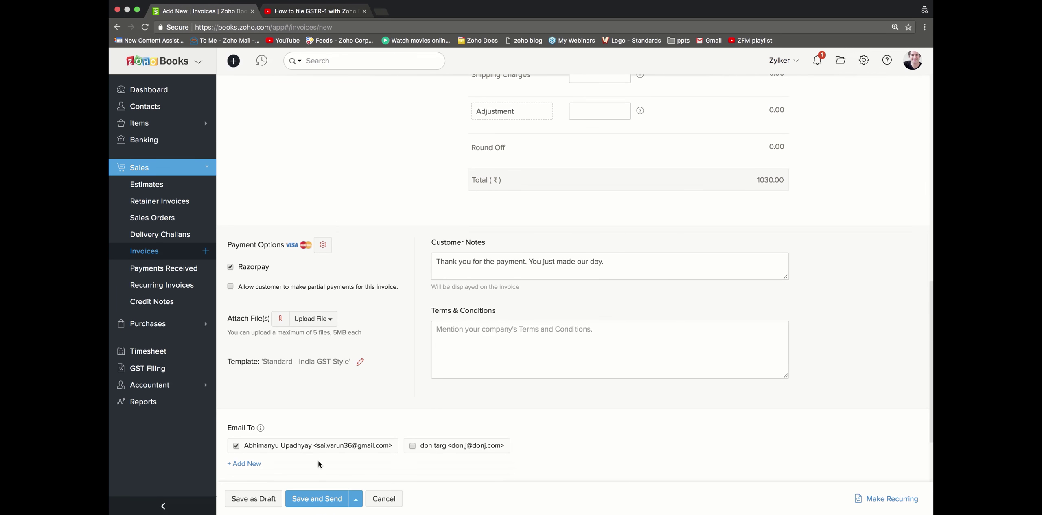
click(263, 505)
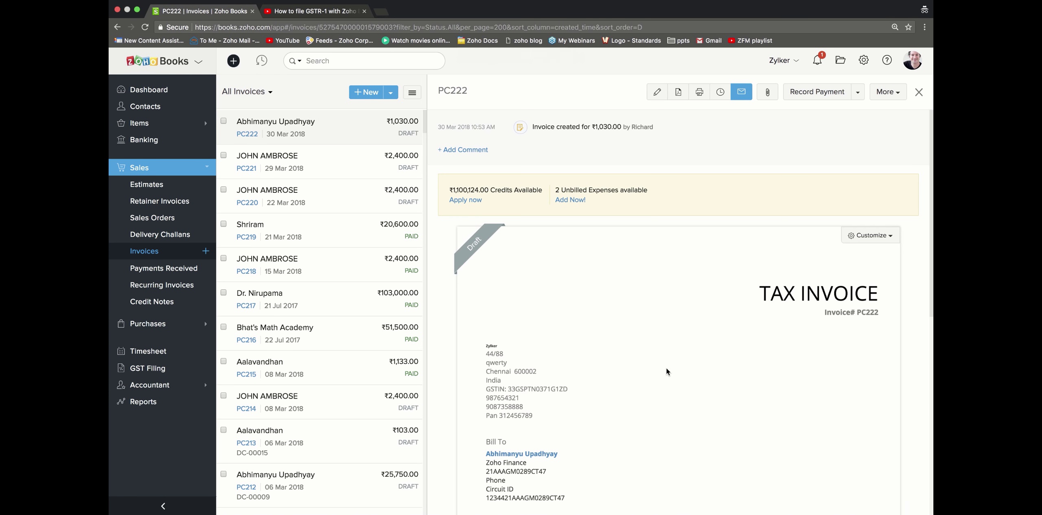
Step: Review the PC222 invoice preview and download it as PC222.pdf
scroll(699, 383, down, 5)
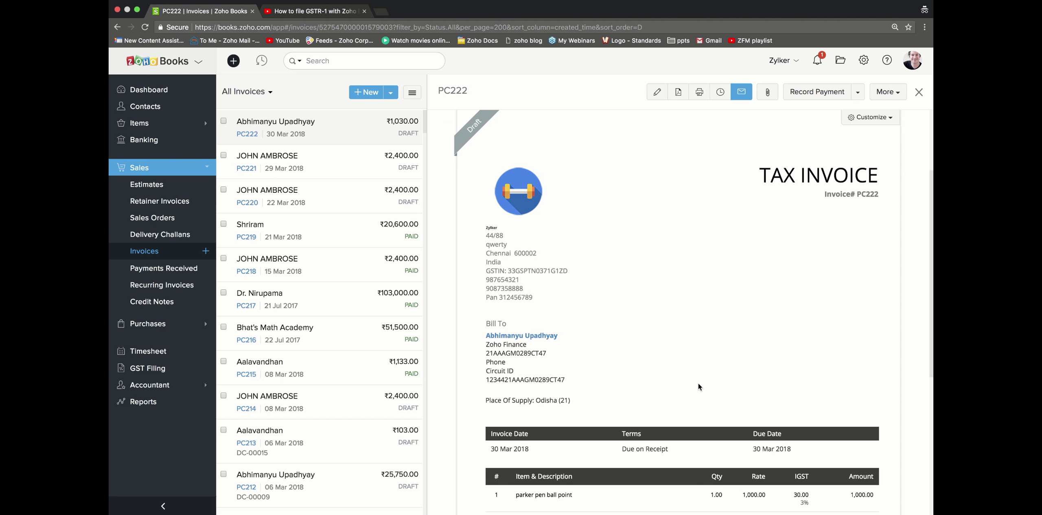
scroll(699, 384, down, 4)
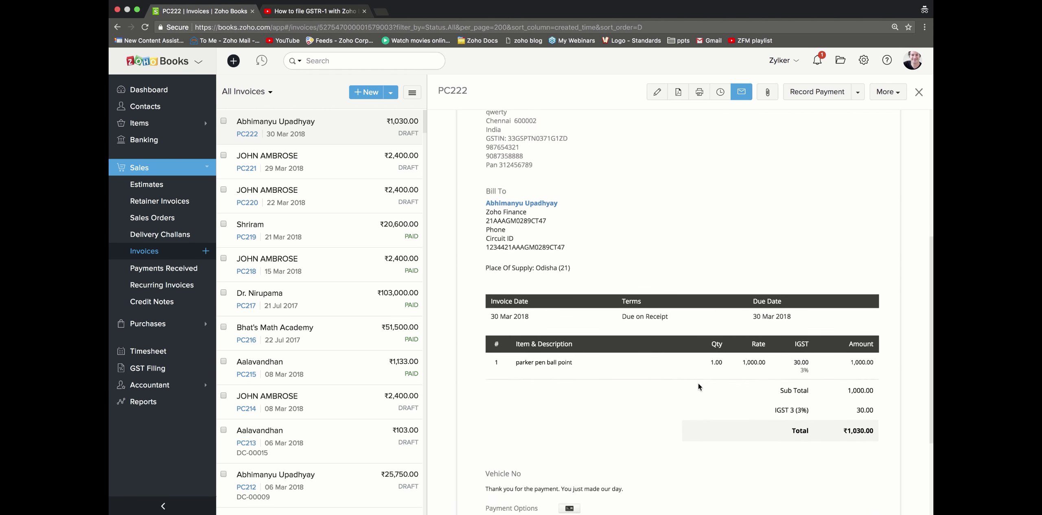
scroll(698, 383, down, 2)
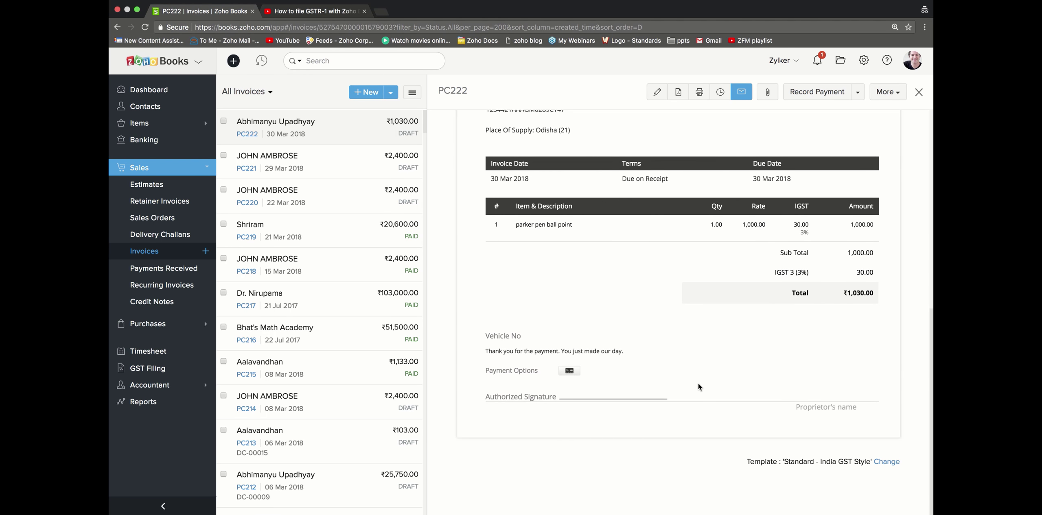
scroll(698, 383, up, 9)
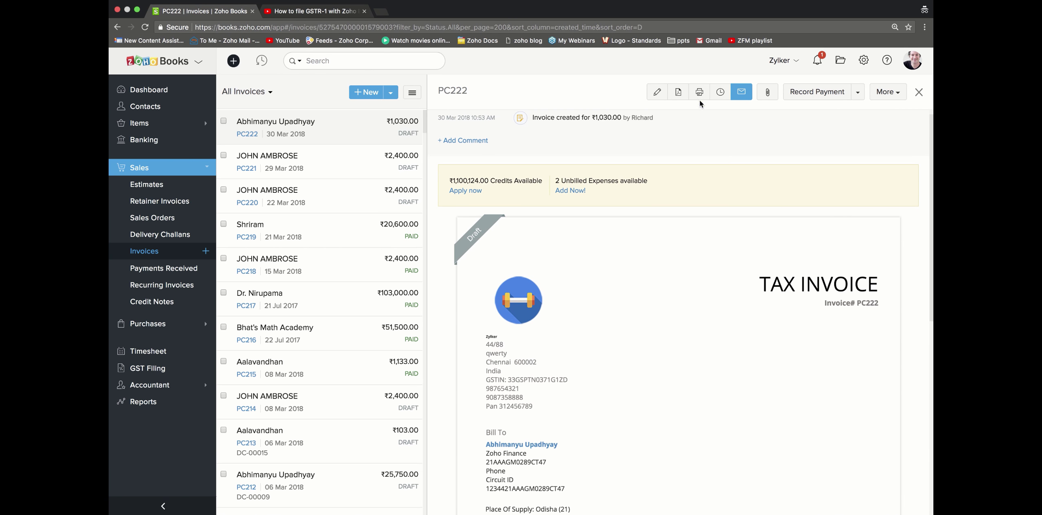
click(678, 99)
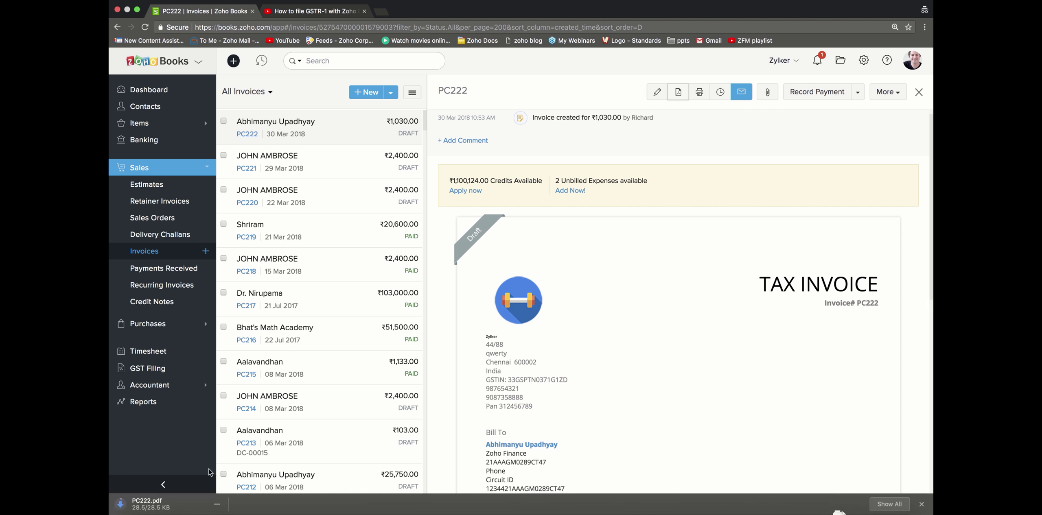
Step: Open PC222.pdf, check the company and customer GSTINs, then close the PDF tab
click(170, 501)
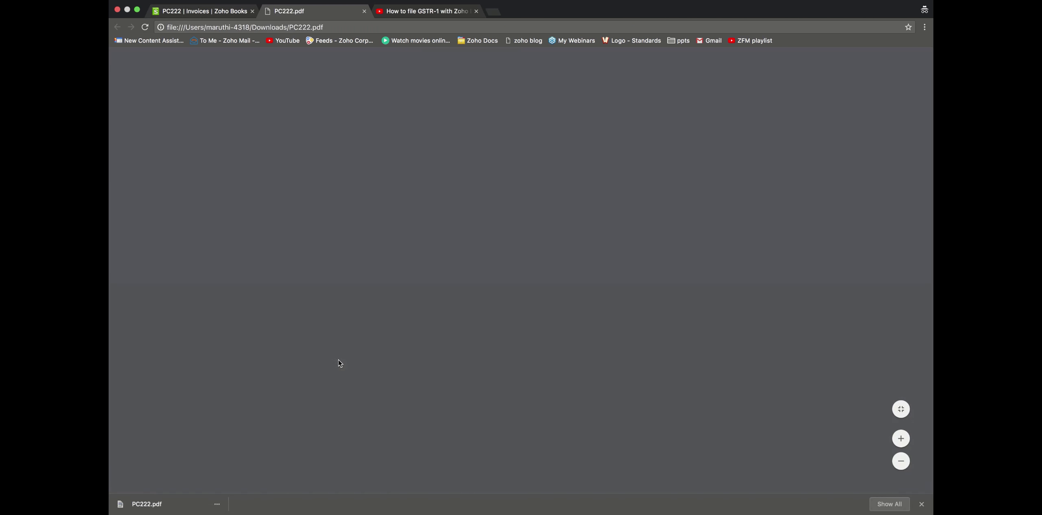
scroll(454, 322, down, 1)
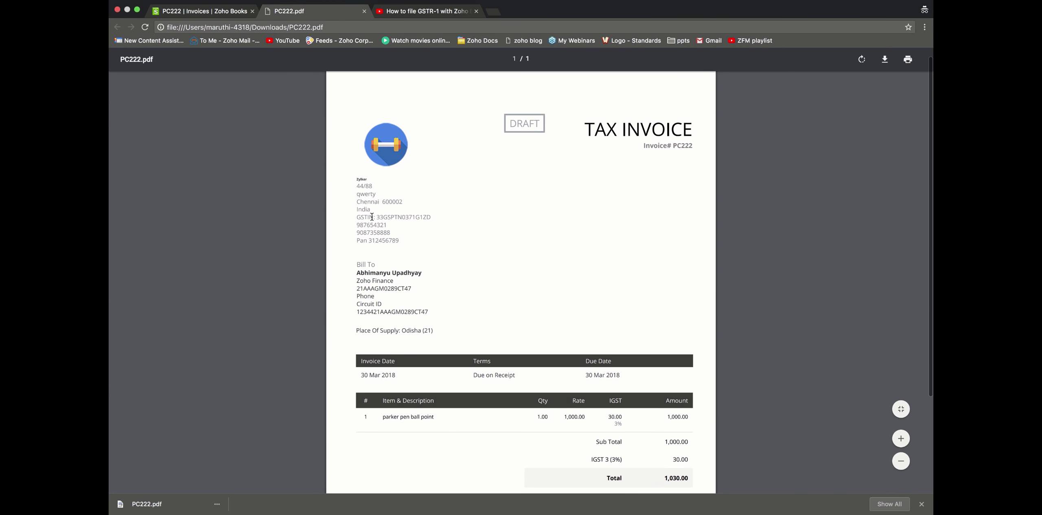
drag(377, 217, 426, 217)
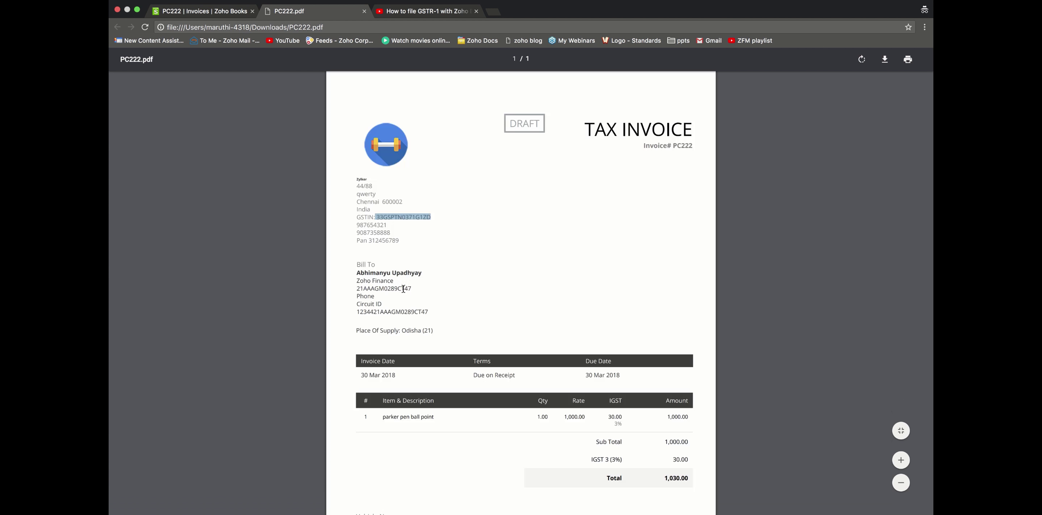
click(403, 288)
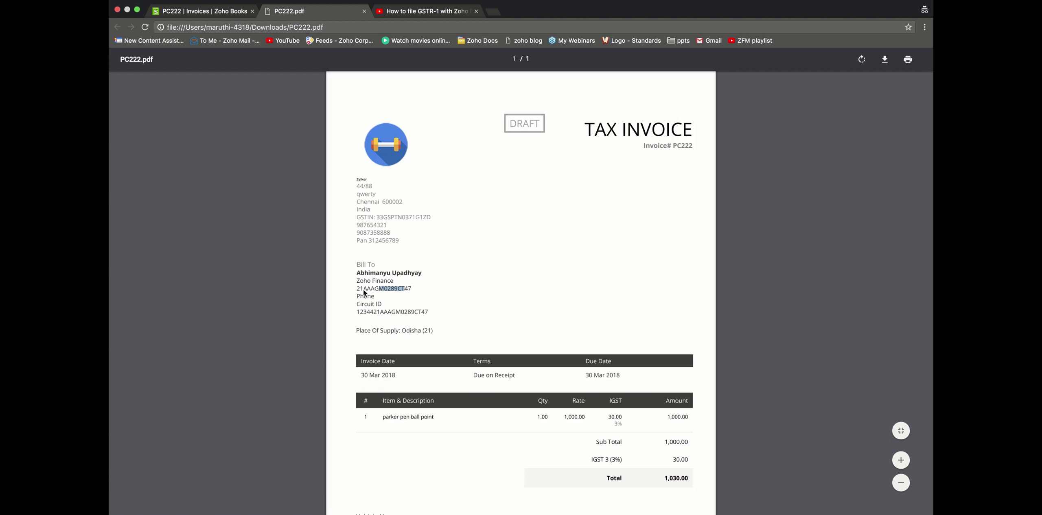
click(391, 299)
scroll(398, 333, down, 5)
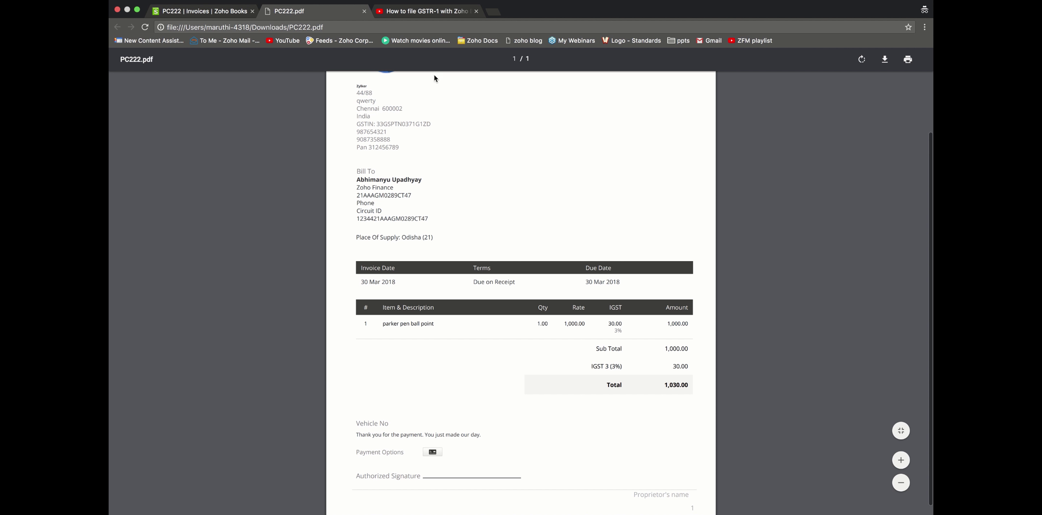
click(363, 12)
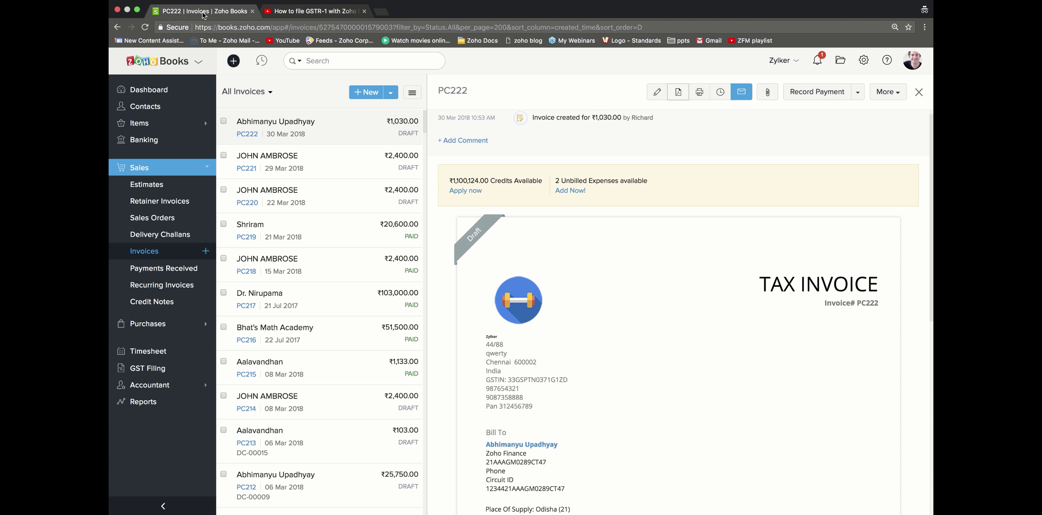
Step: Close invoice PC222 and start a new retail invoice
click(919, 92)
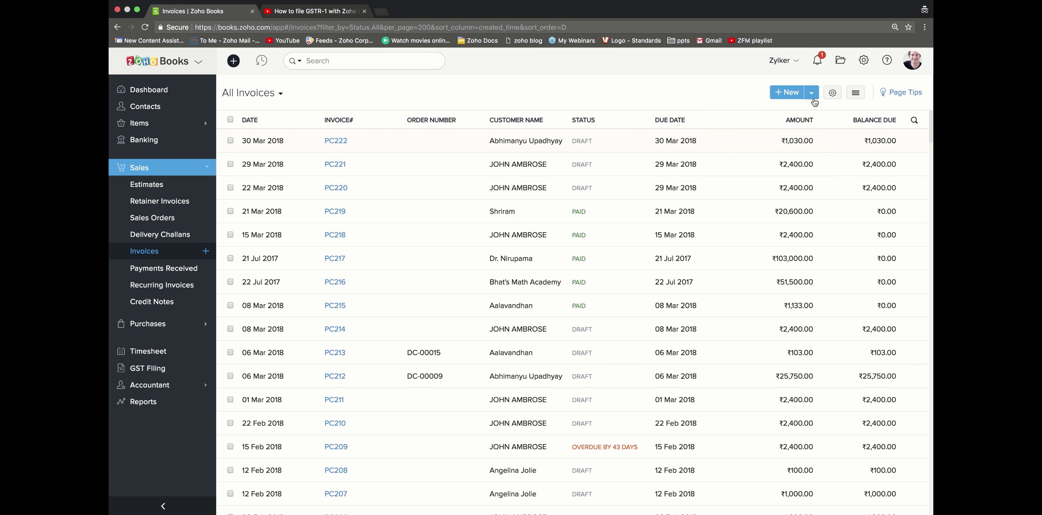
click(811, 94)
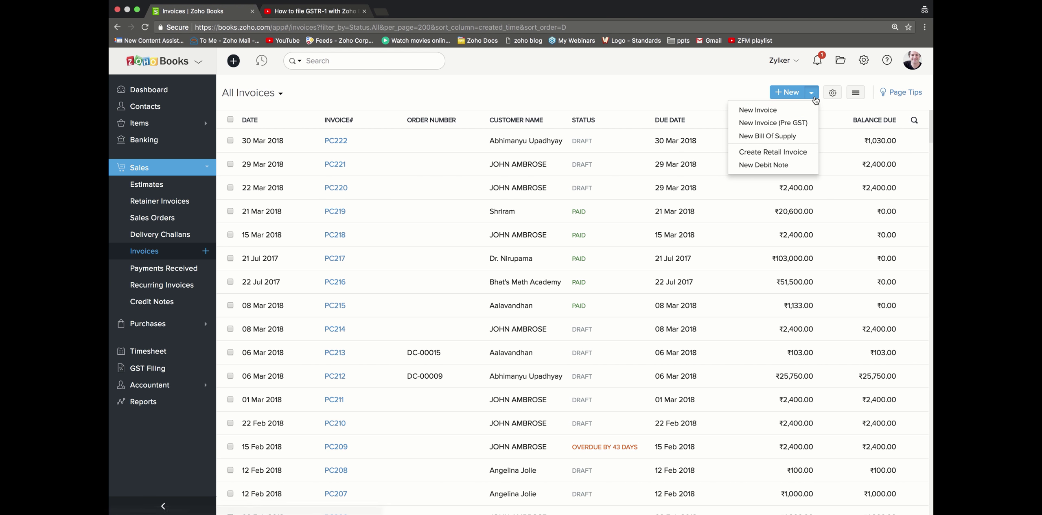
click(796, 152)
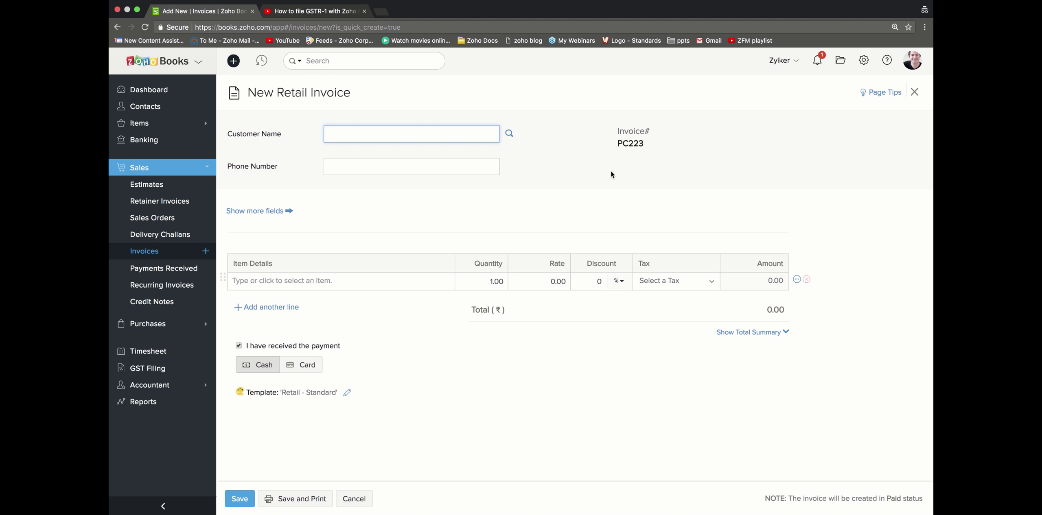
Step: Enter the customer, add AC MEchanic, save paid retail invoice PC223 for ₹103.00, and close the form
text(Patricia)
click(407, 287)
click(409, 297)
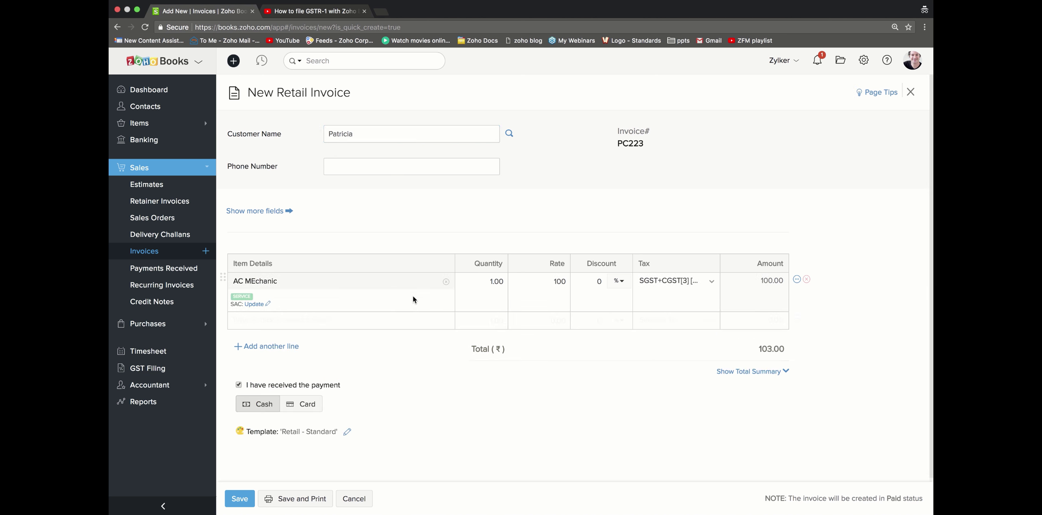
scroll(485, 466, down, 1)
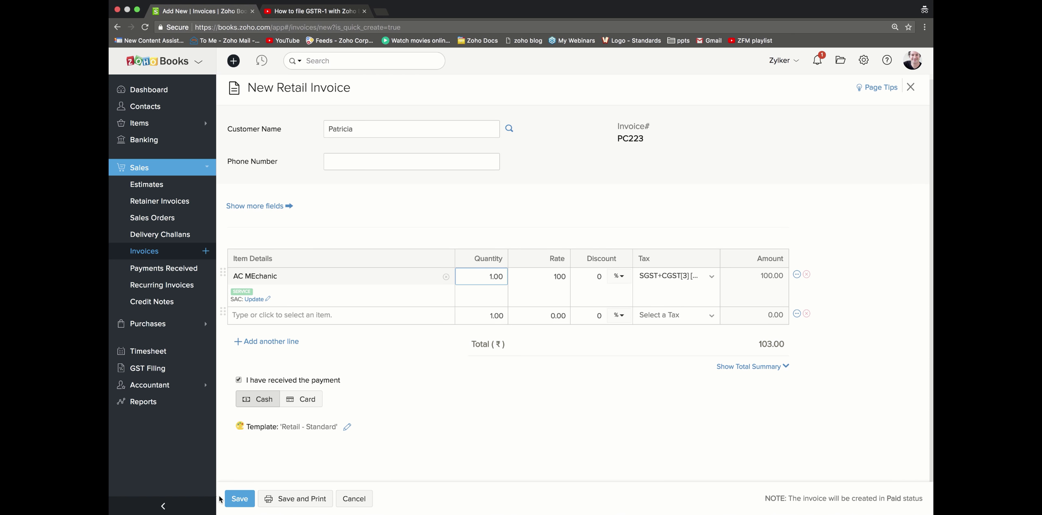
click(240, 499)
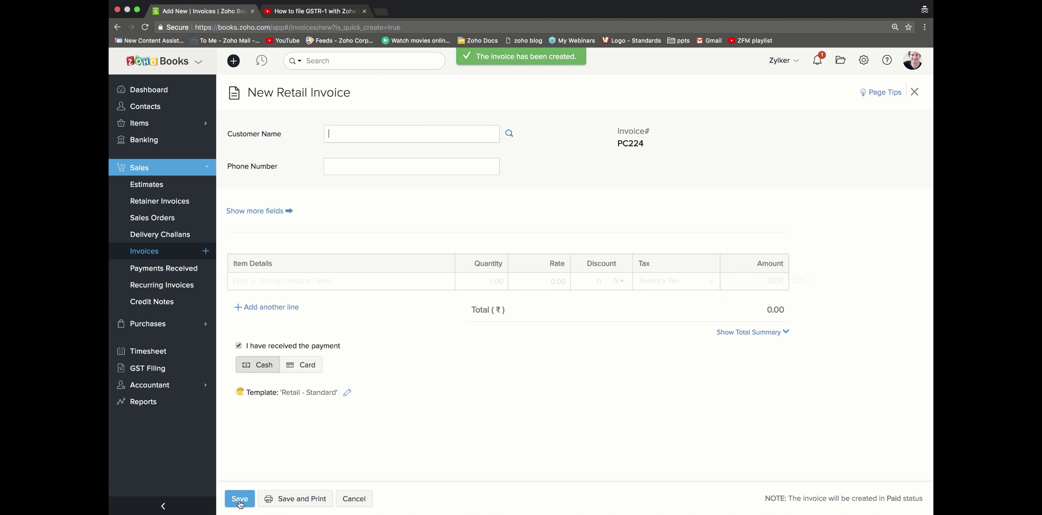
click(914, 92)
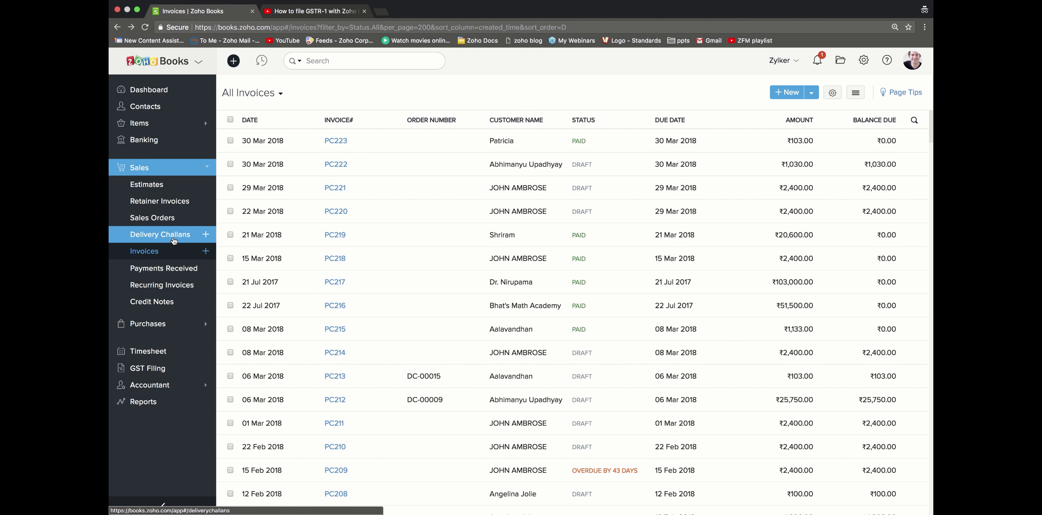
Step: Open the details of paid retail invoice PC223
click(408, 141)
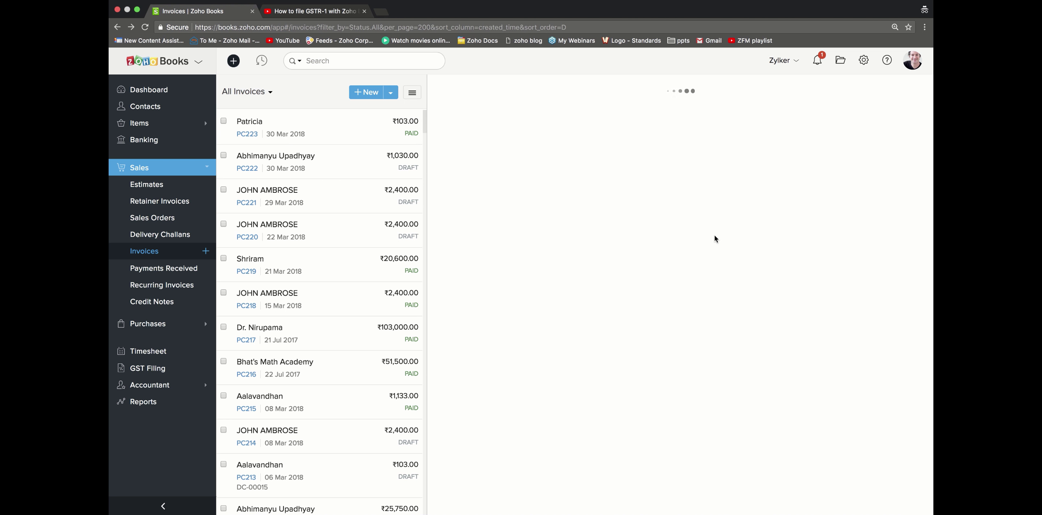
scroll(734, 302, down, 2)
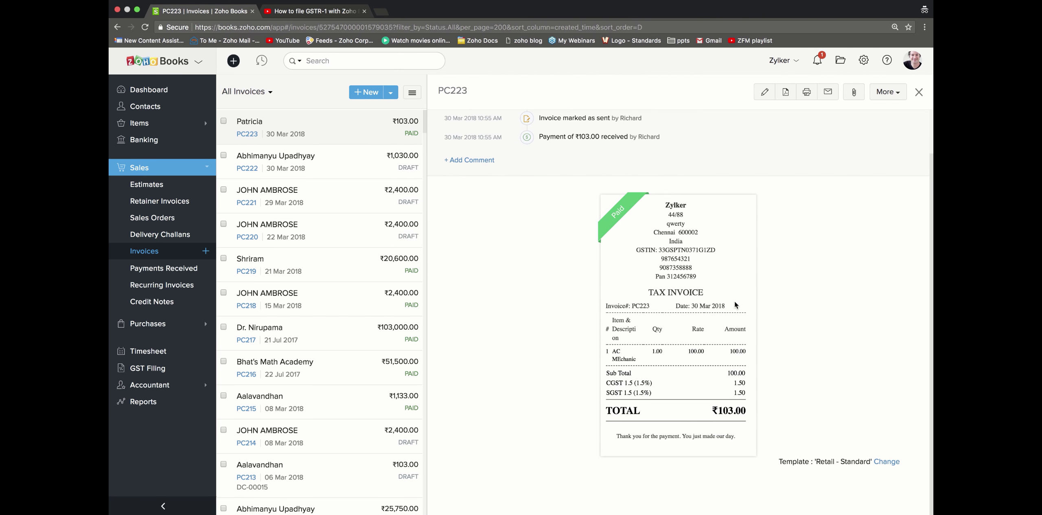
scroll(734, 302, up, 2)
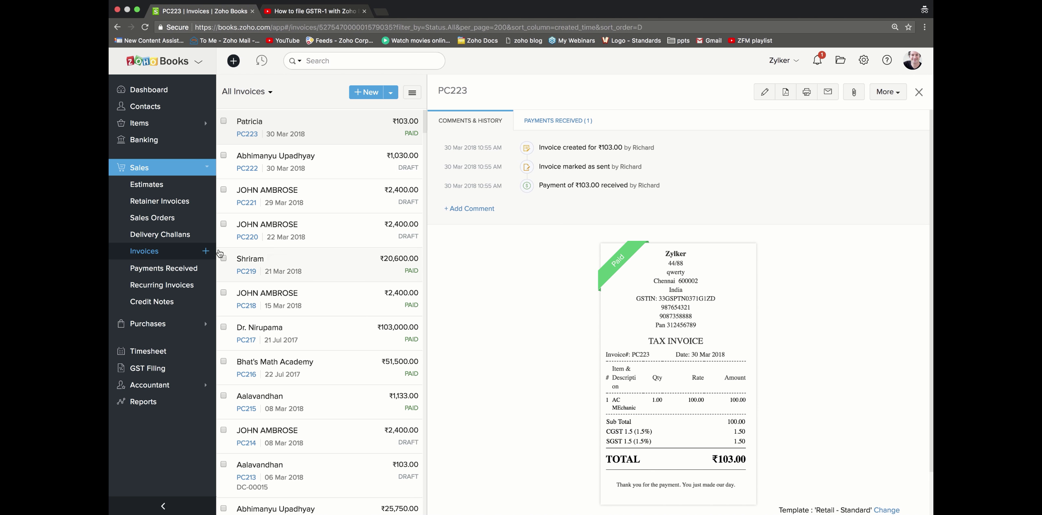
Step: Browse the Estimates, Retainer Invoices, Sales Orders, Delivery Challans, Credit Notes and Recurring Invoices lists
click(131, 188)
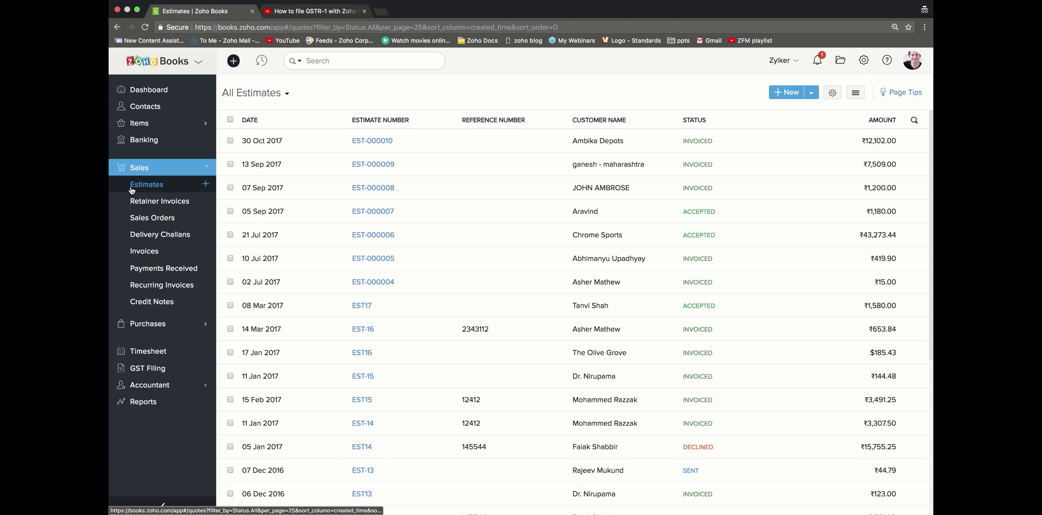
scroll(421, 264, down, 5)
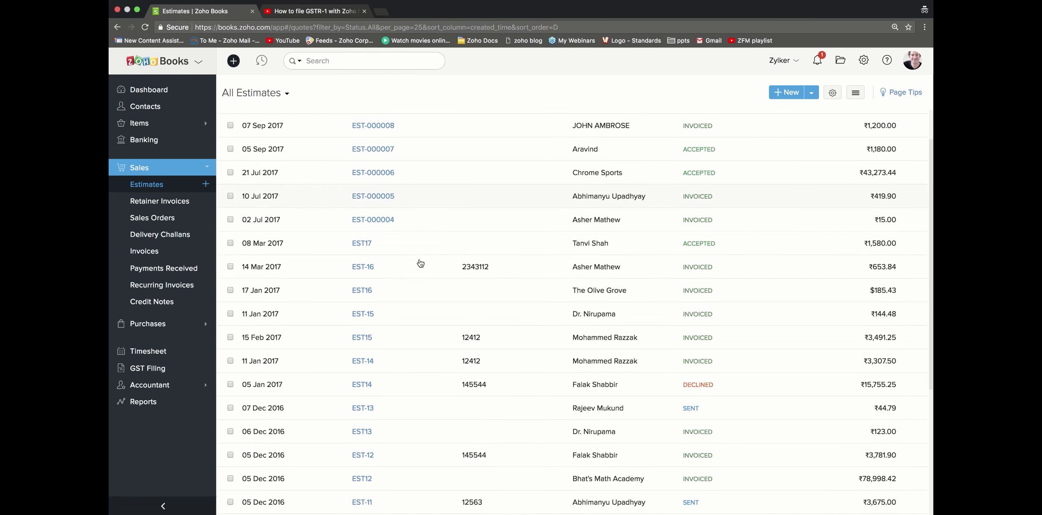
click(162, 202)
click(161, 223)
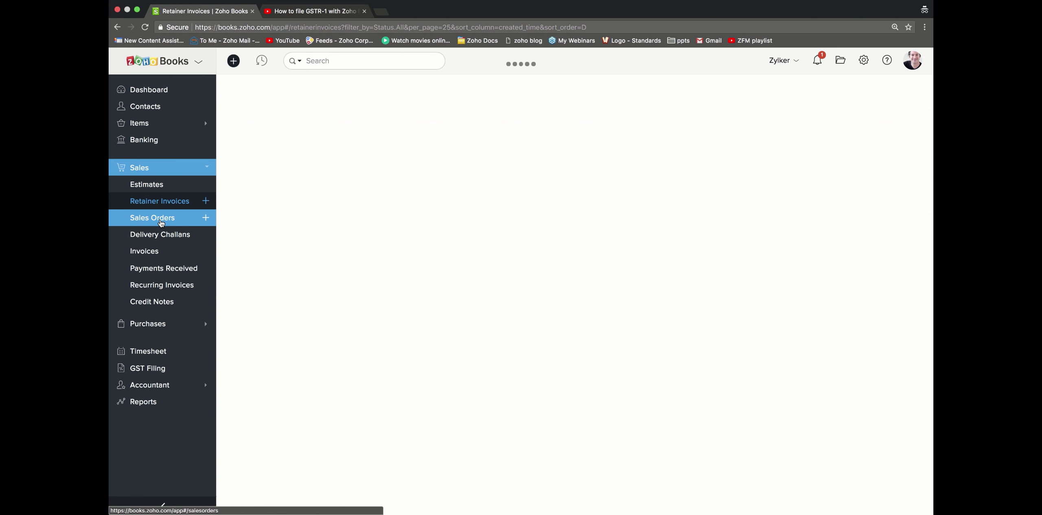
click(163, 235)
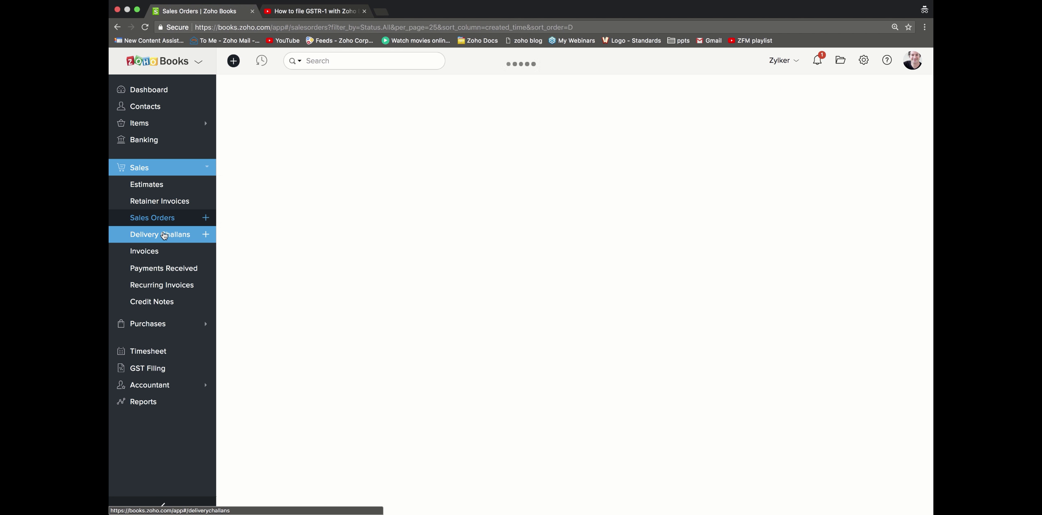
click(166, 300)
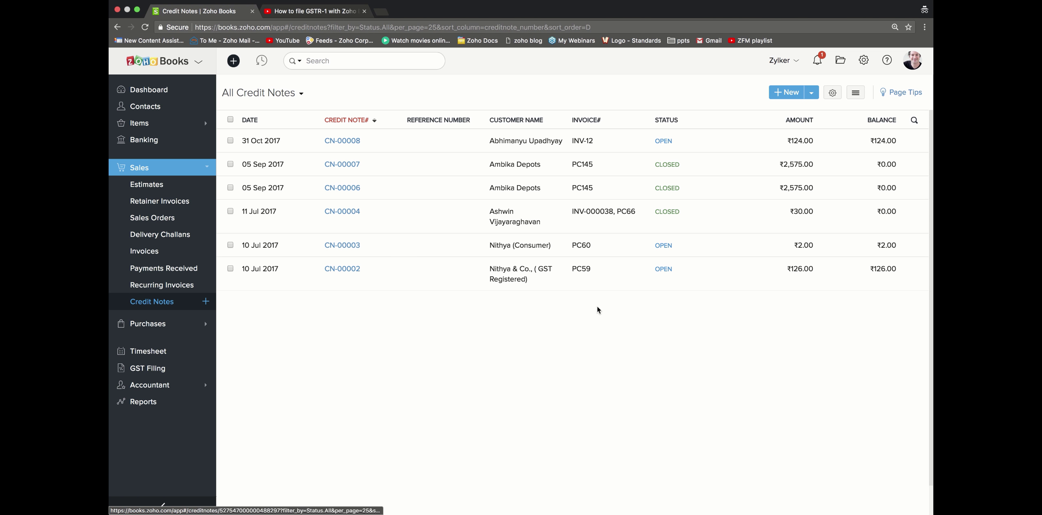
click(169, 286)
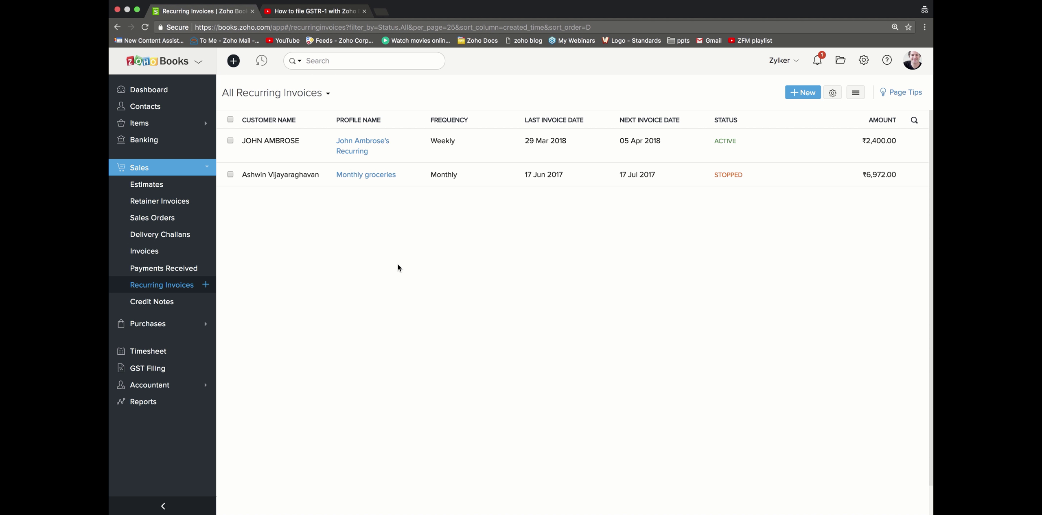
Step: Show the GST summary reports slide, then return to Zoho Books
key(ctrl+Left)
key(Right)
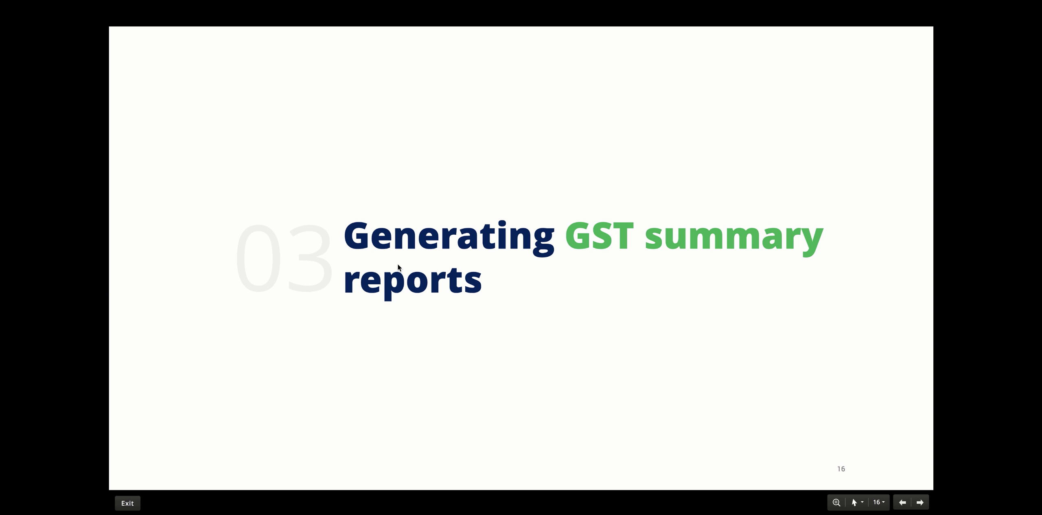
key(ctrl+Right)
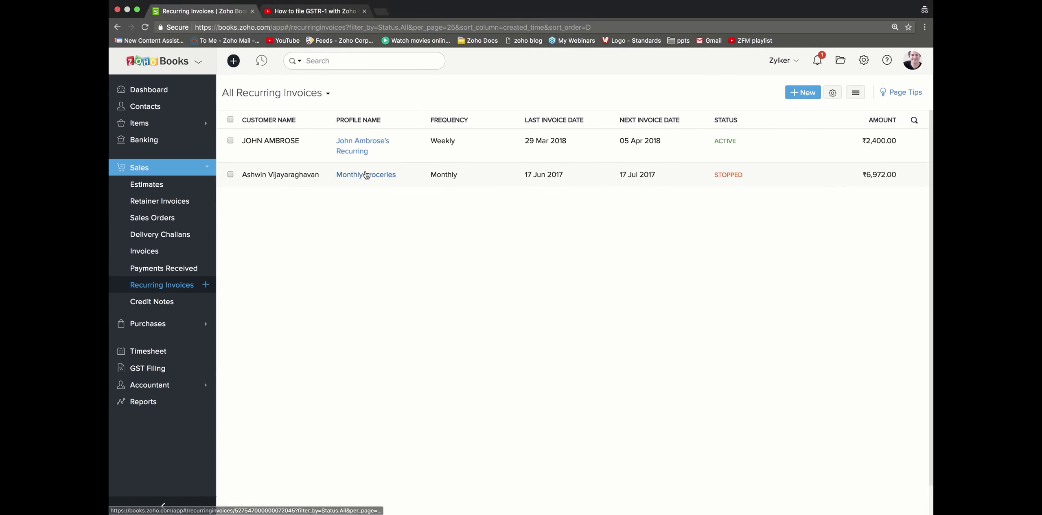
Step: Open the GSTR-3B Summary report from the Reports list
click(149, 84)
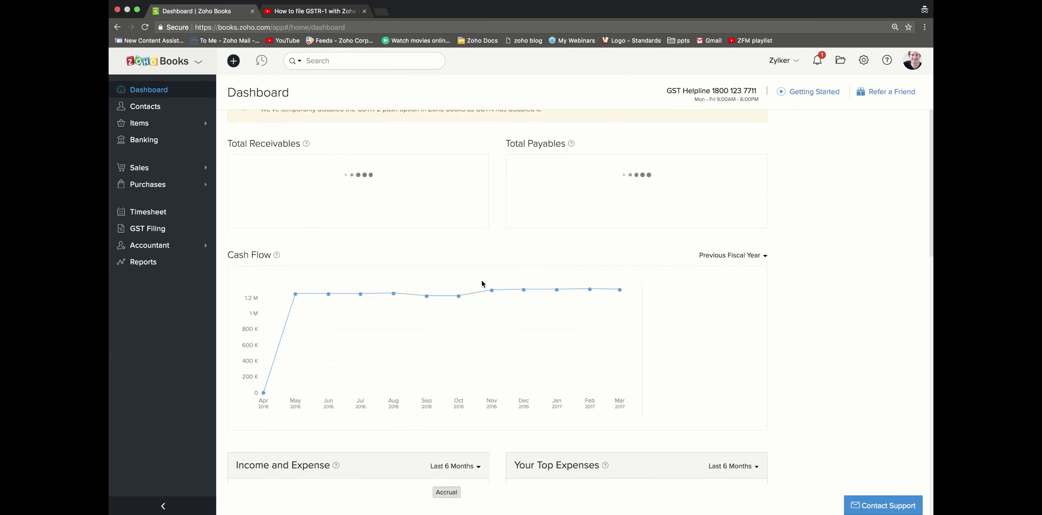
click(165, 267)
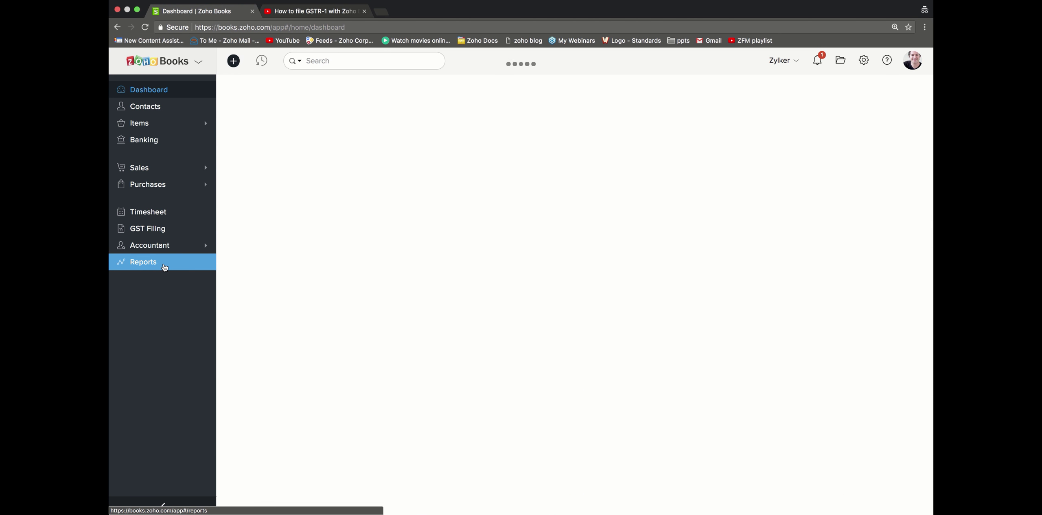
scroll(483, 366, down, 2)
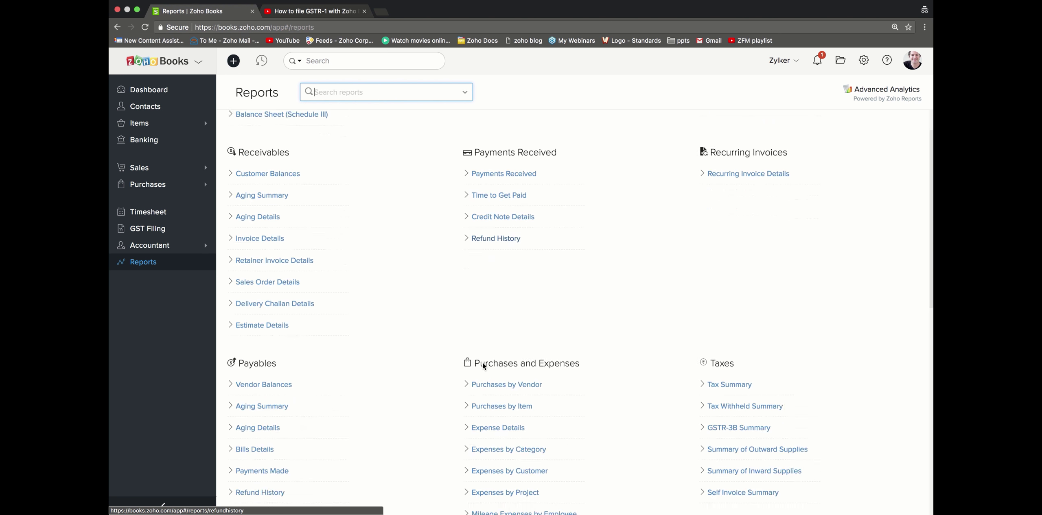
scroll(743, 345, down, 1)
scroll(743, 345, down, 2)
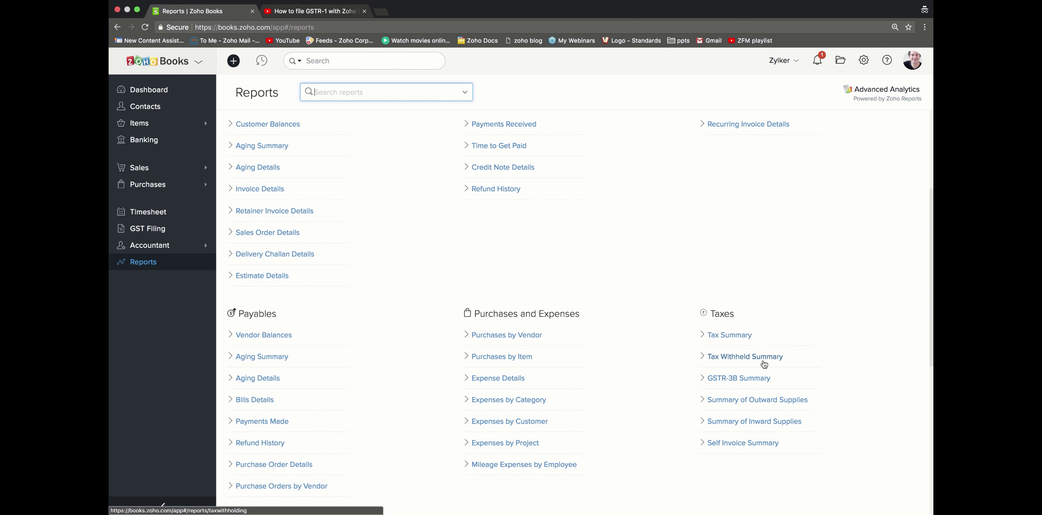
click(748, 381)
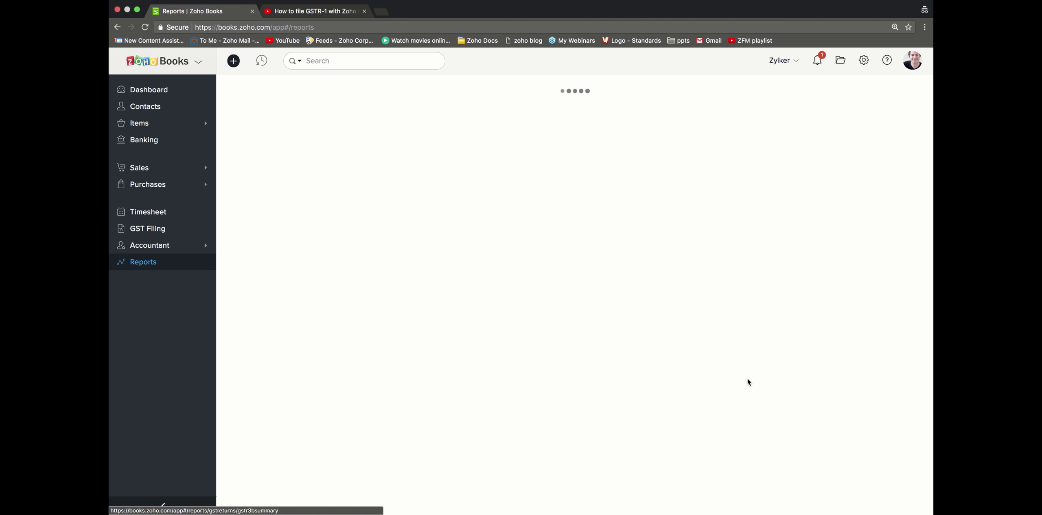
Step: Set the report's return period to November 2017 and look over the figures
click(235, 92)
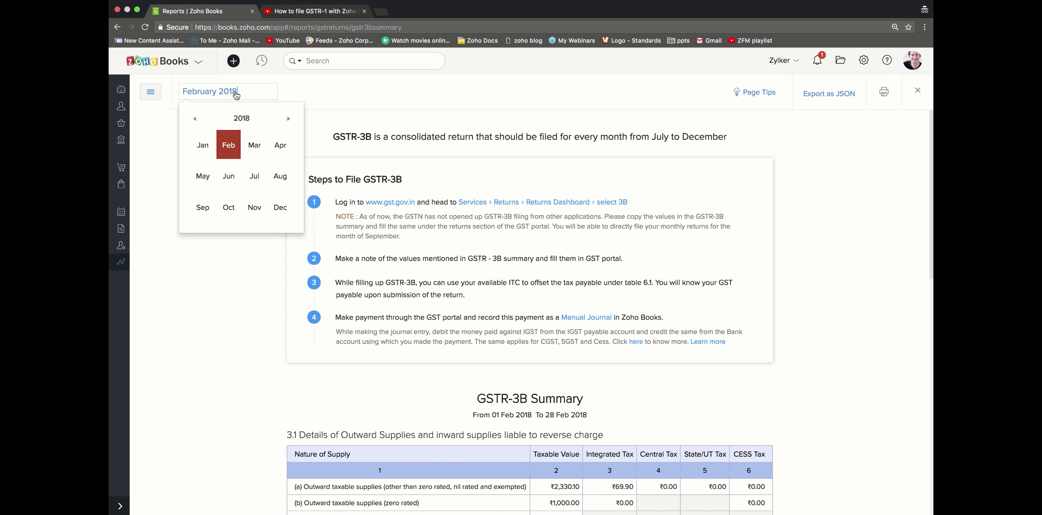
click(210, 121)
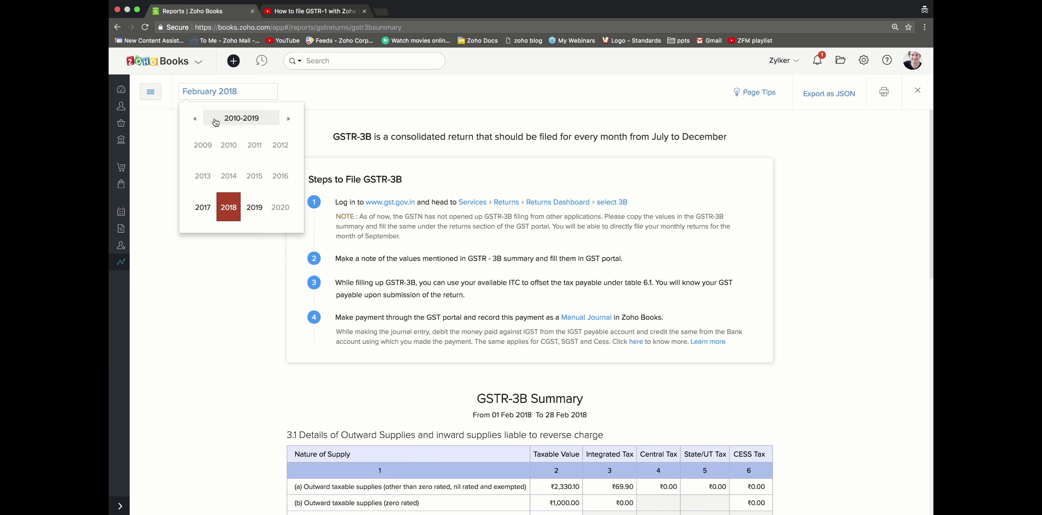
click(220, 218)
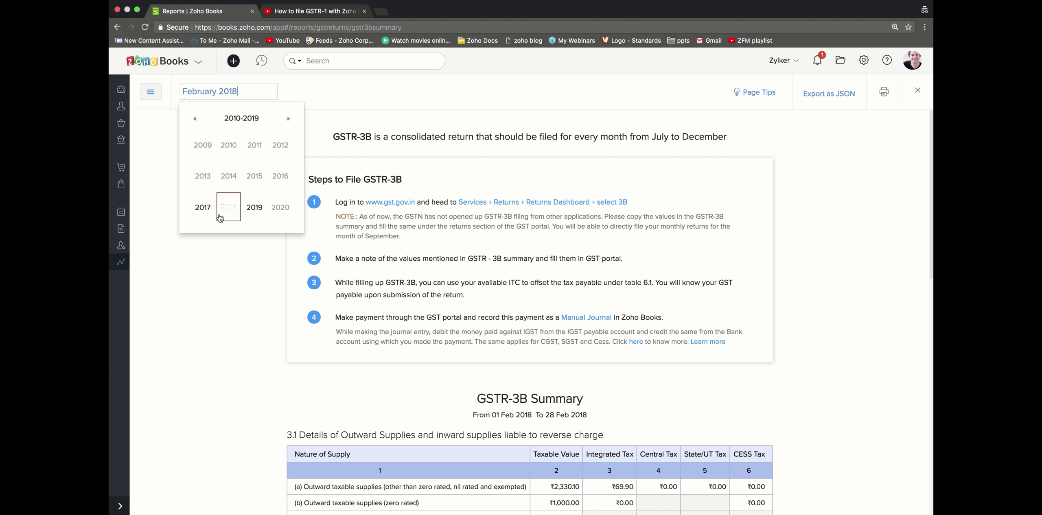
click(203, 207)
click(255, 207)
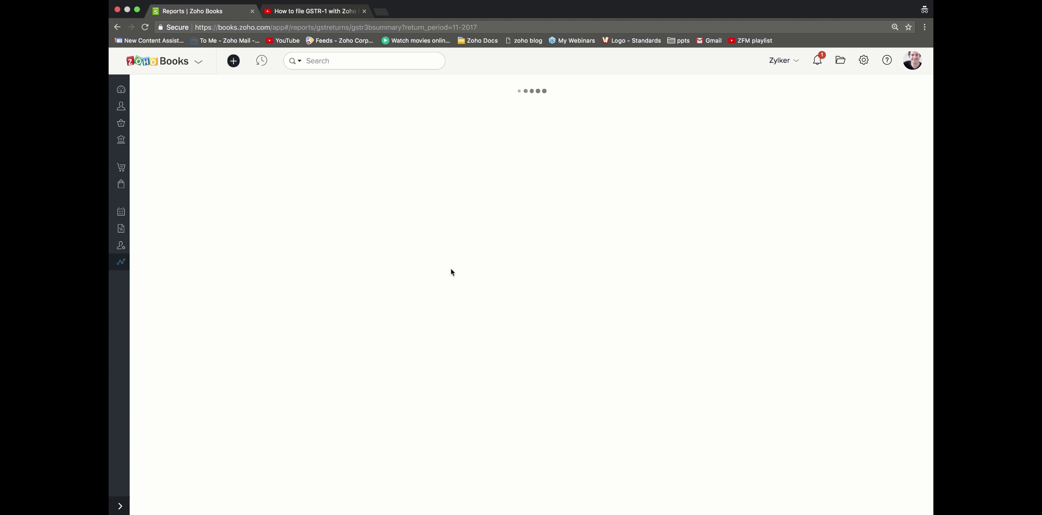
scroll(596, 310, down, 5)
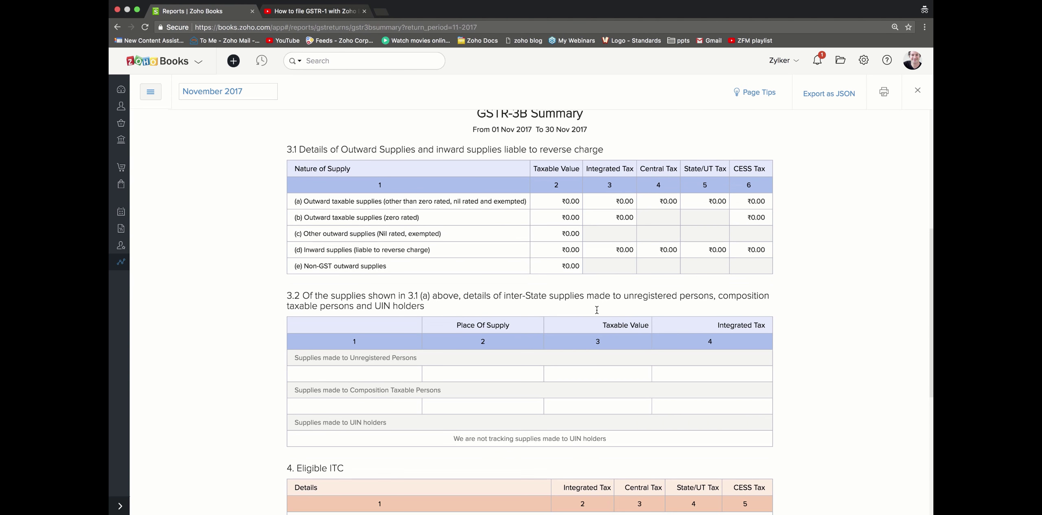
scroll(841, 379, down, 1)
Step: Switch the return period to July 2017 and scroll through the 01–31 Jul report
click(260, 95)
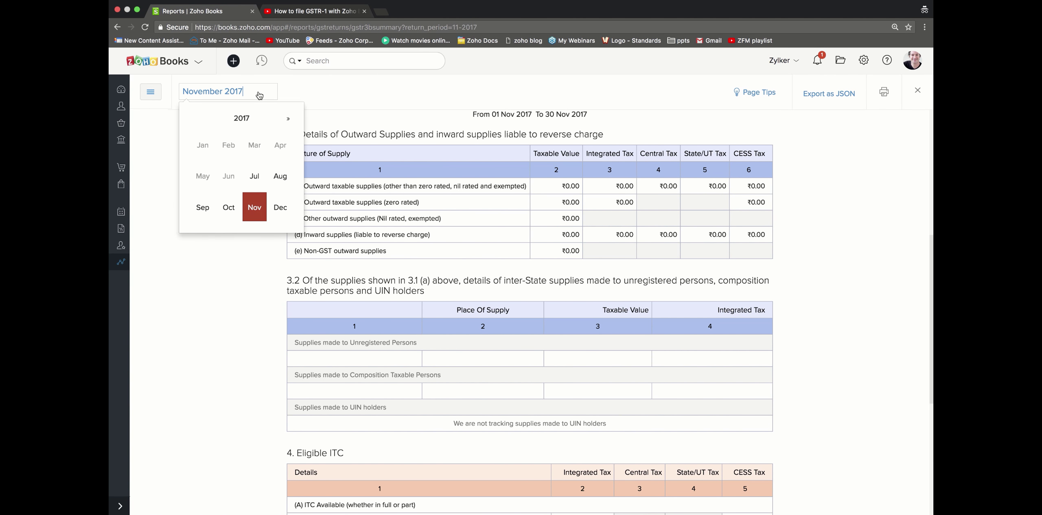
click(262, 182)
scroll(853, 390, down, 10)
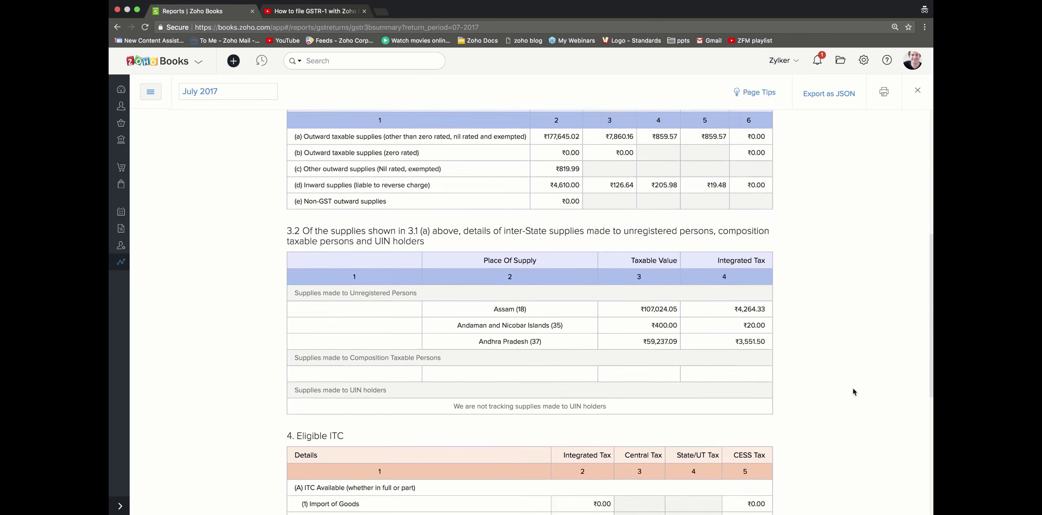
scroll(853, 392, down, 5)
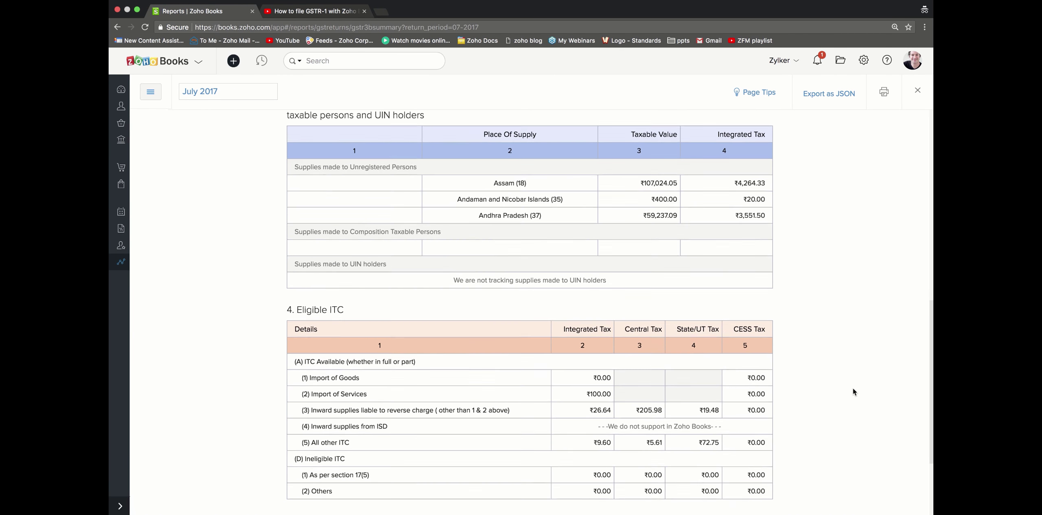
scroll(853, 392, down, 2)
scroll(853, 391, down, 5)
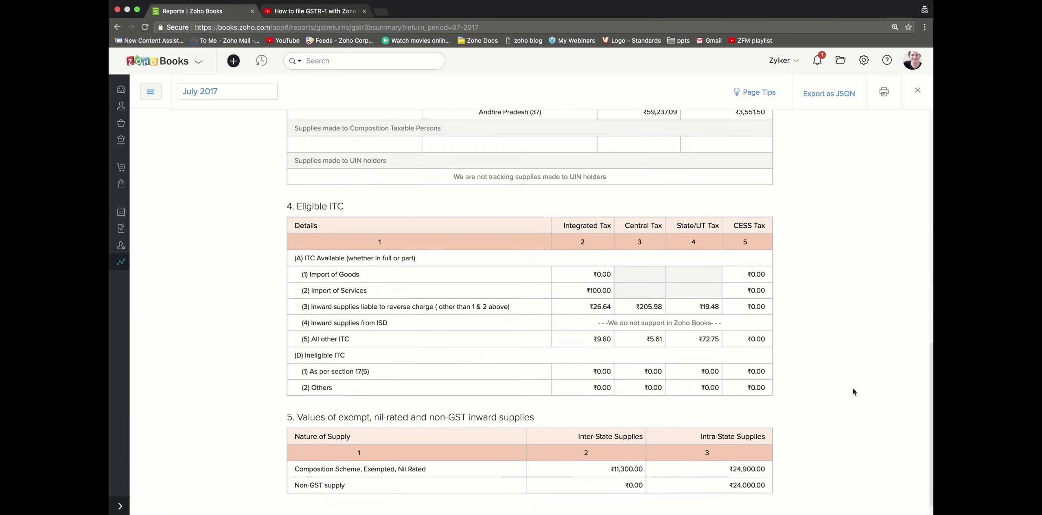
scroll(853, 391, down, 1)
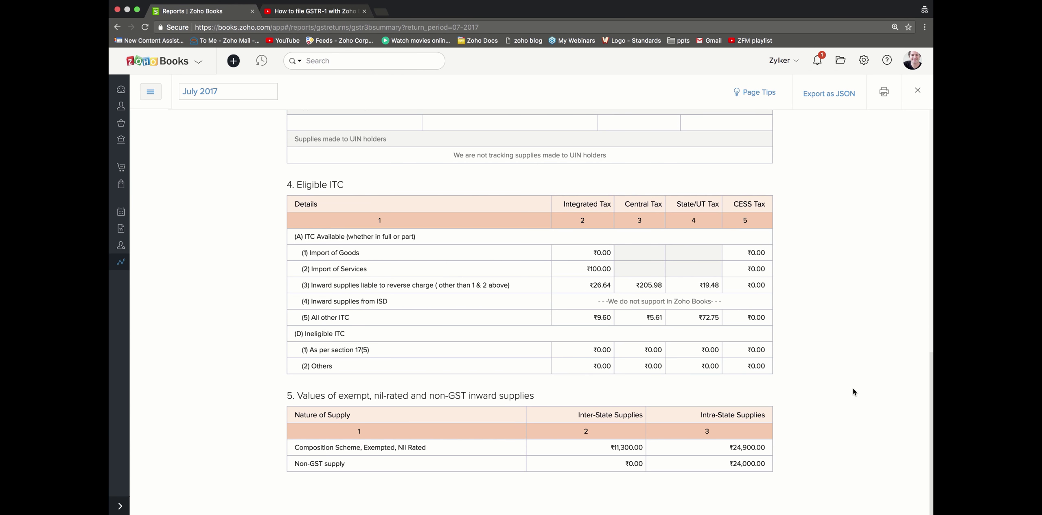
scroll(853, 390, up, 20)
scroll(853, 389, down, 3)
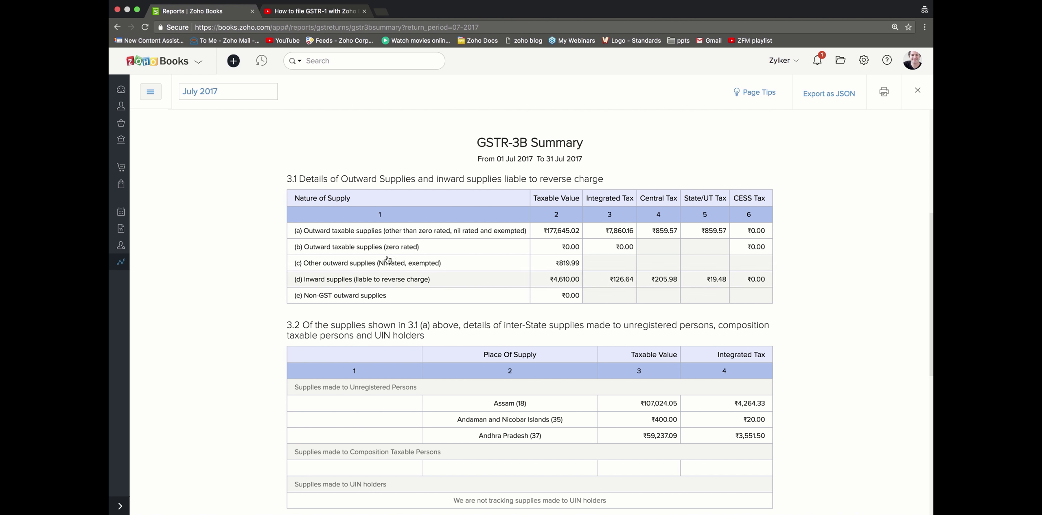
Step: Return to the reports list and show the Summary of Outward Supplies for the previous month
click(121, 265)
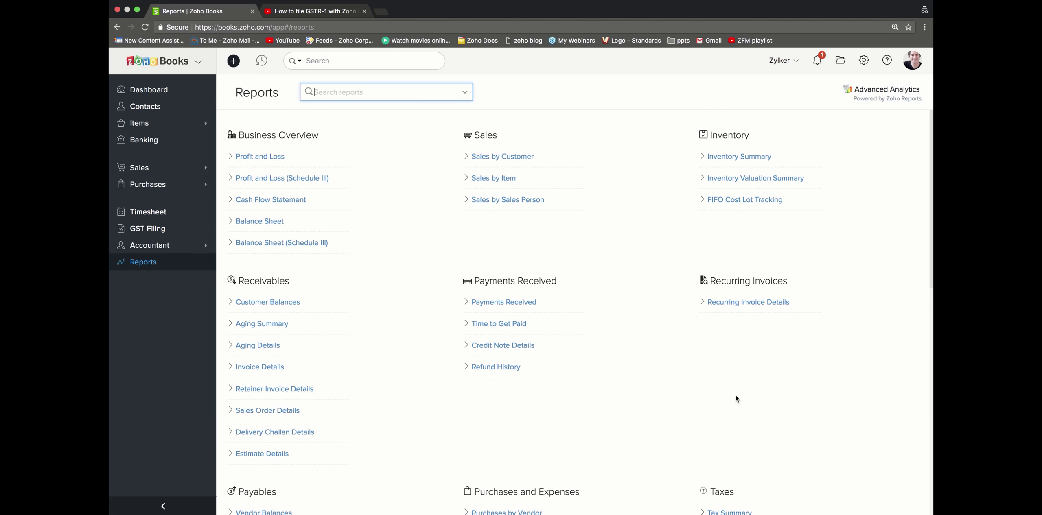
scroll(736, 397, down, 5)
scroll(735, 394, down, 3)
click(741, 376)
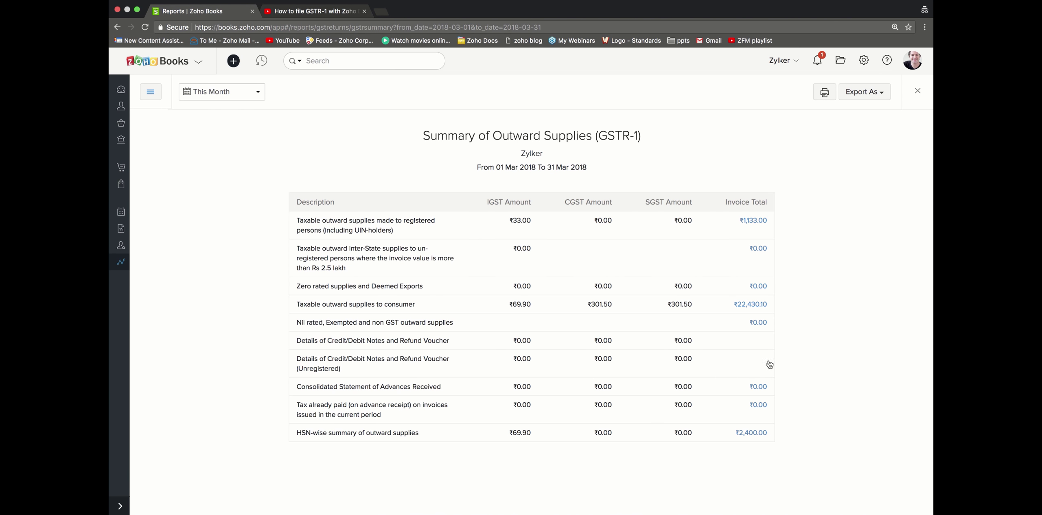
click(215, 93)
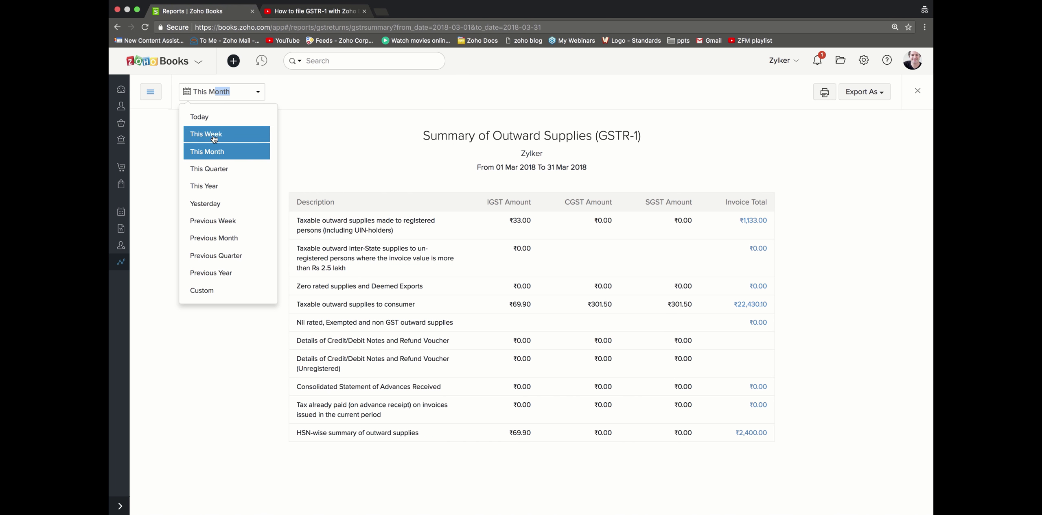
click(224, 238)
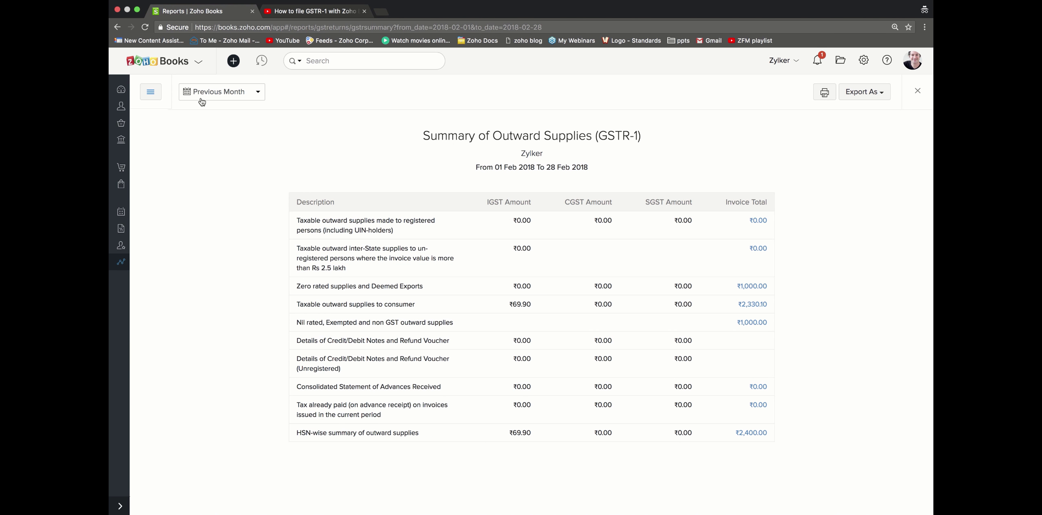
Step: Switch to the Summary of Inward Supplies for the previous month, then browse the reports sidebar
click(156, 97)
click(181, 162)
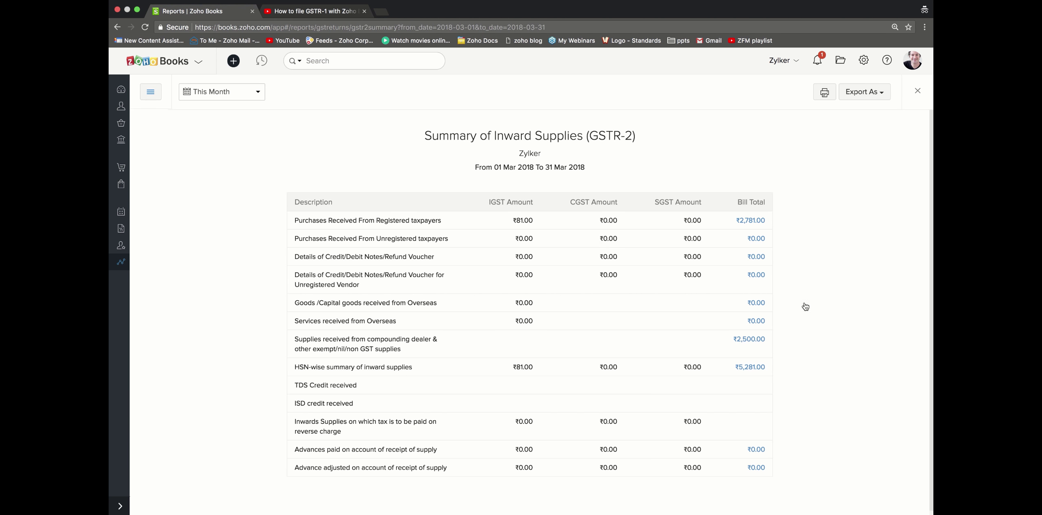
scroll(894, 336, down, 1)
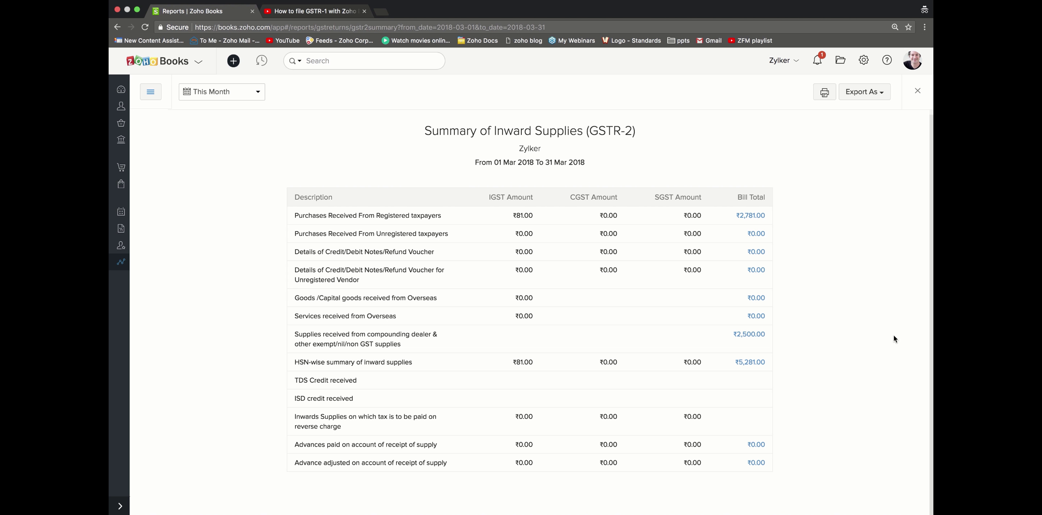
click(231, 96)
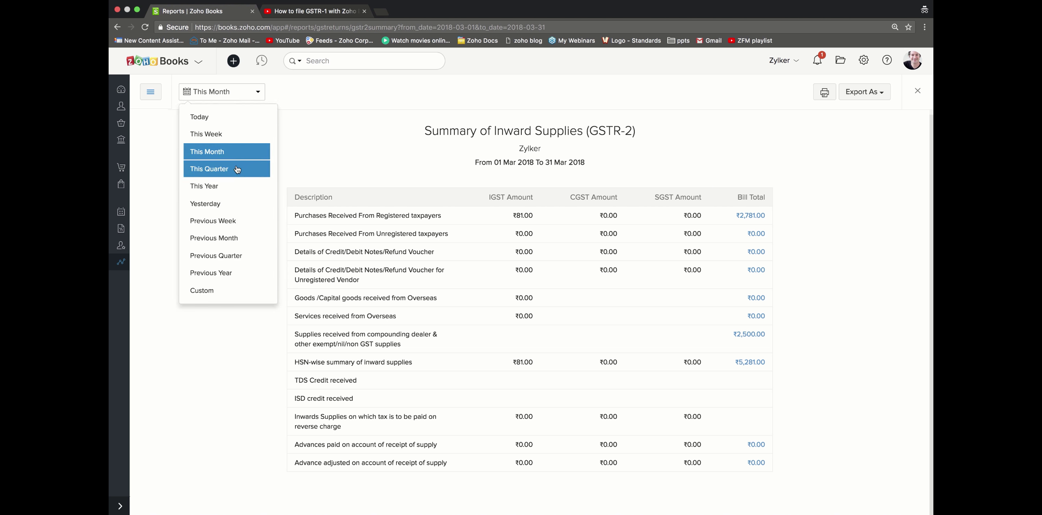
click(236, 242)
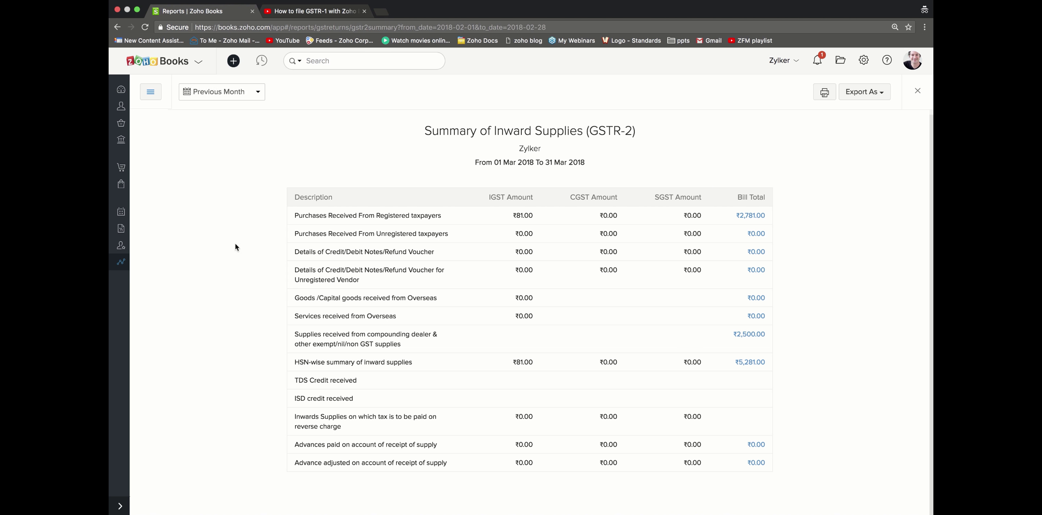
click(150, 93)
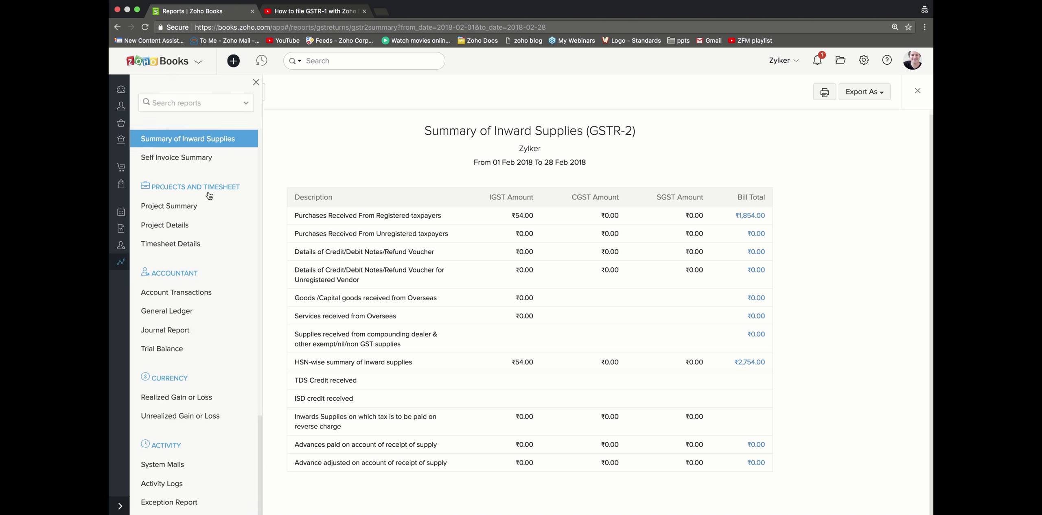
scroll(209, 196, up, 3)
scroll(209, 195, up, 2)
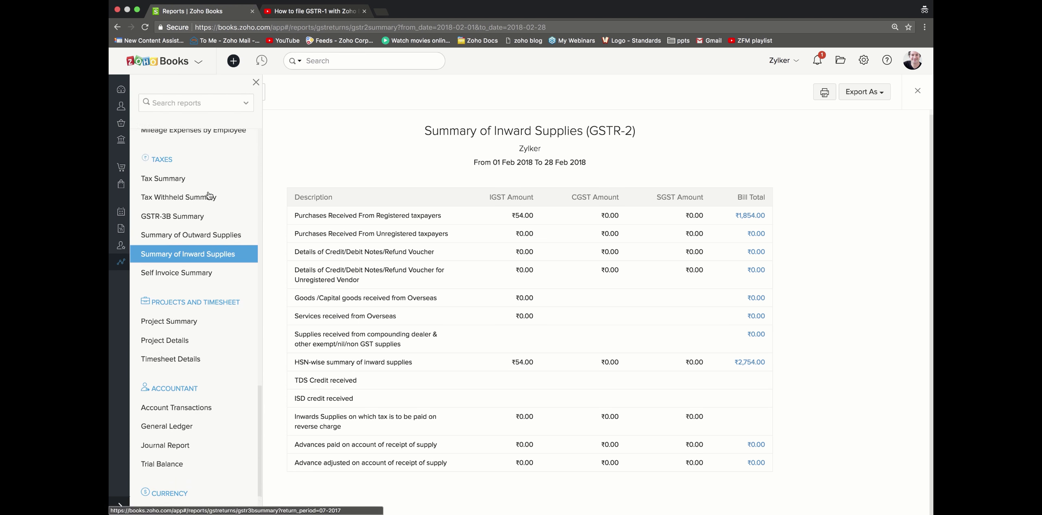
scroll(209, 196, up, 15)
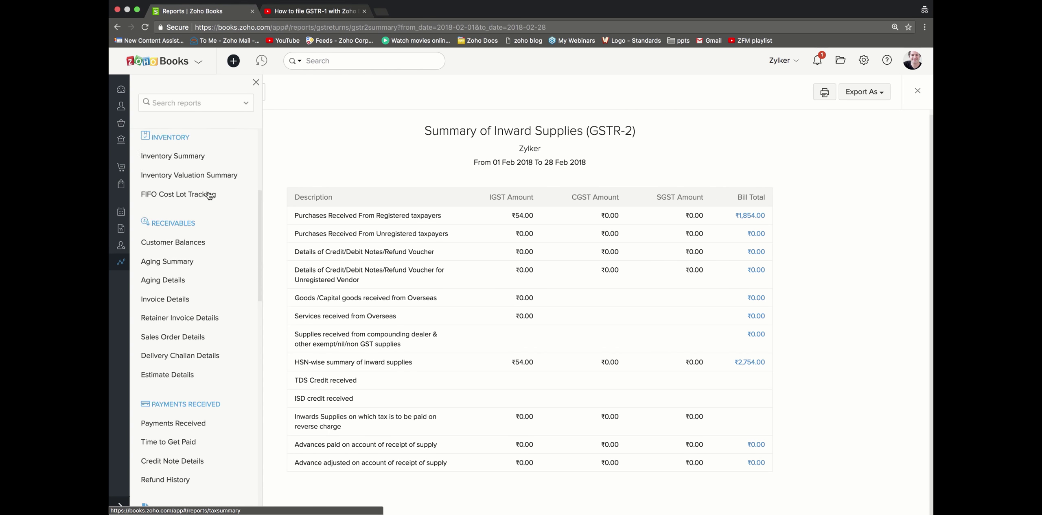
scroll(209, 195, down, 20)
Step: Scroll up to leave the Zoho Books reports view for the GST Portal dashboard
scroll(209, 195, up, 15)
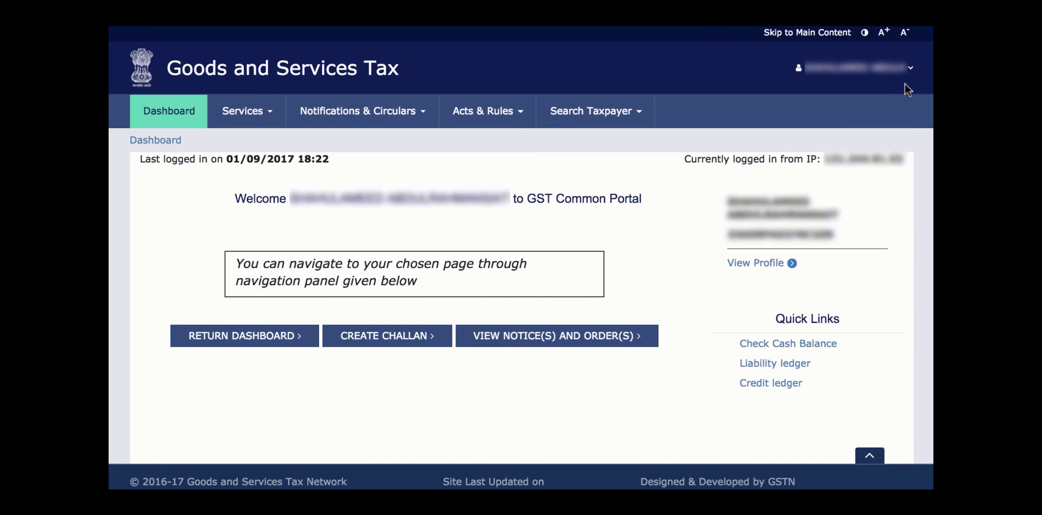
Step: In My Profile > Manage API Access, enable API access with a 30-day duration
click(905, 83)
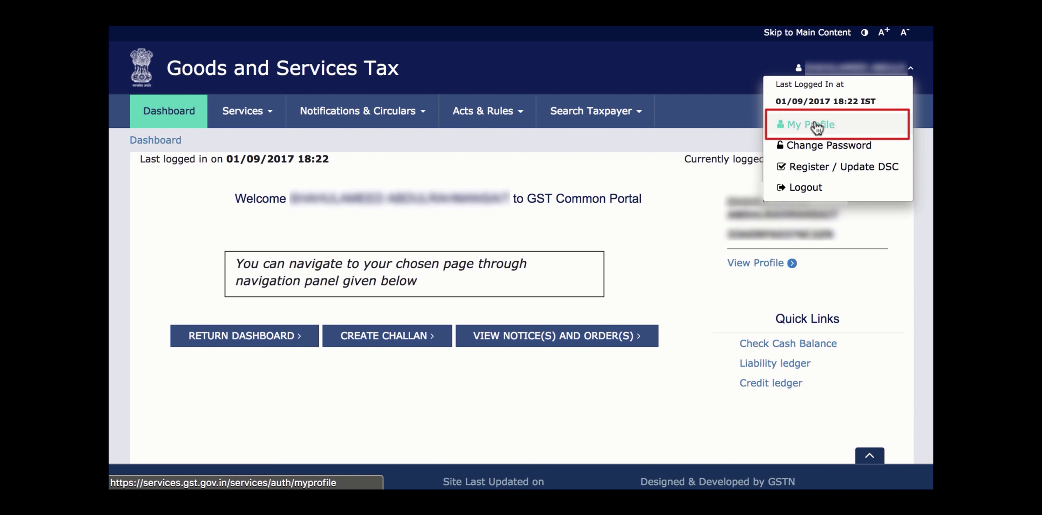
click(815, 126)
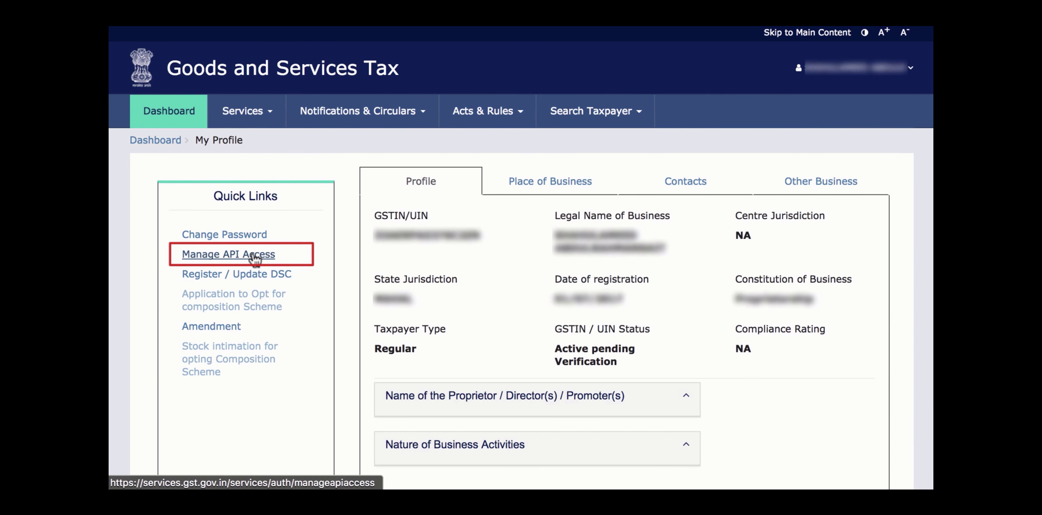
click(254, 256)
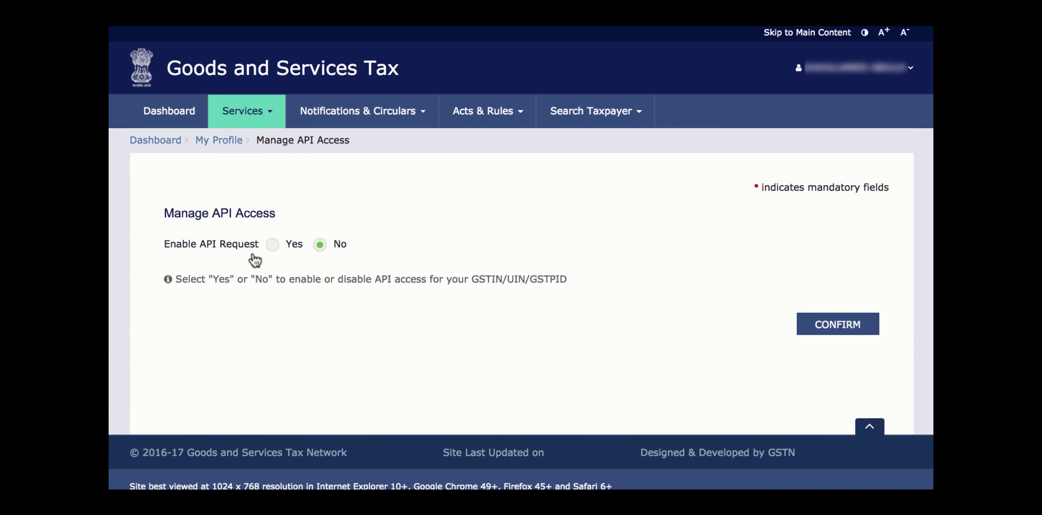
click(273, 244)
click(366, 334)
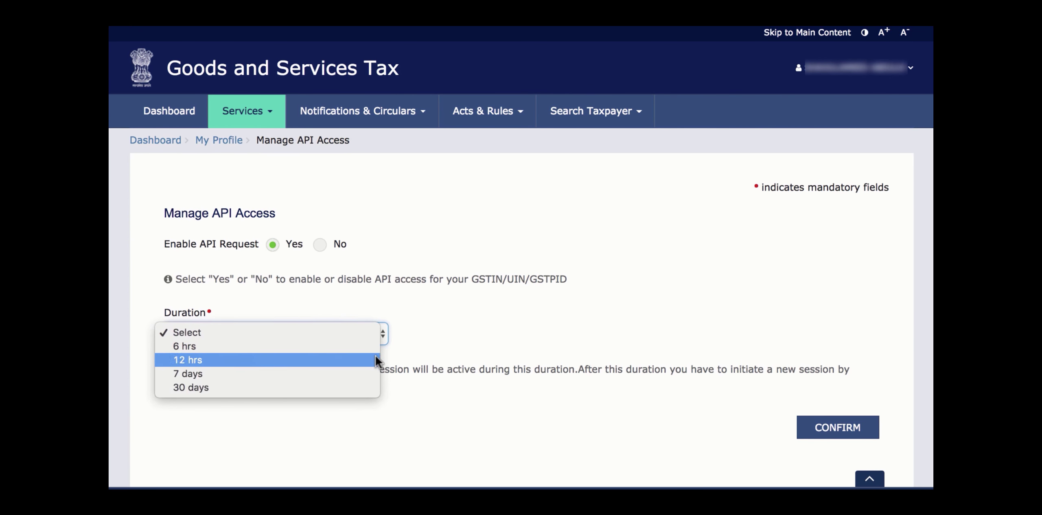
click(377, 387)
click(844, 431)
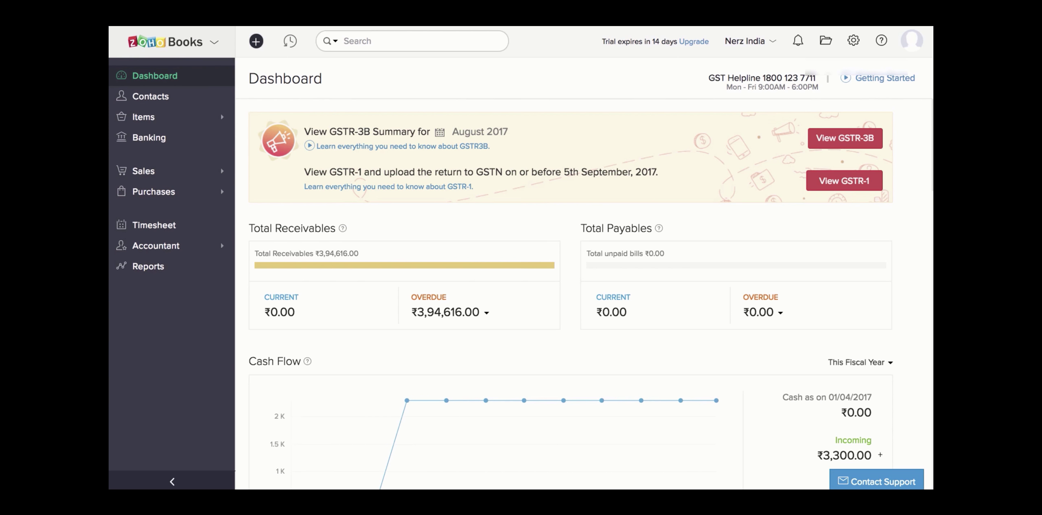
Step: Go to Accountant > GST Filing, keeping the July - 2017 return period
click(140, 170)
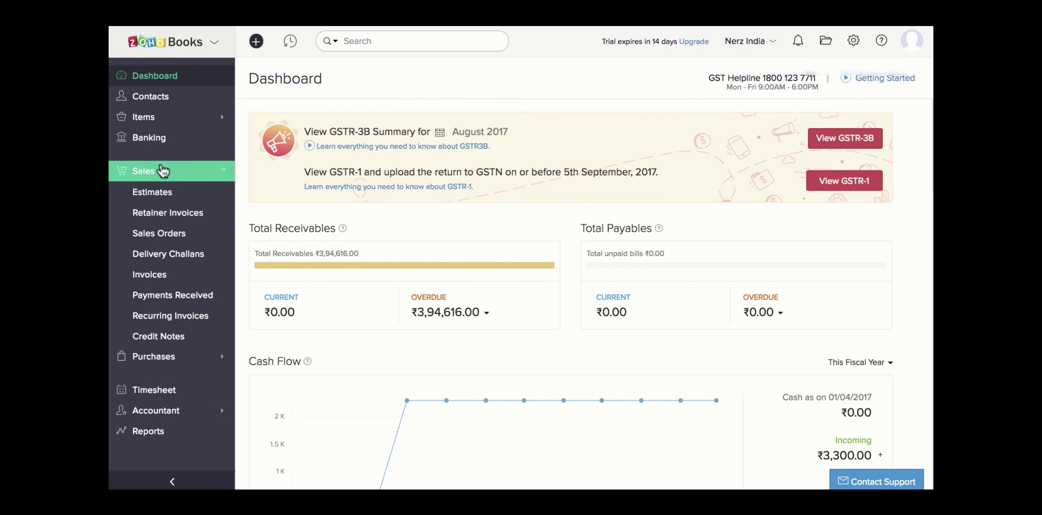
click(166, 277)
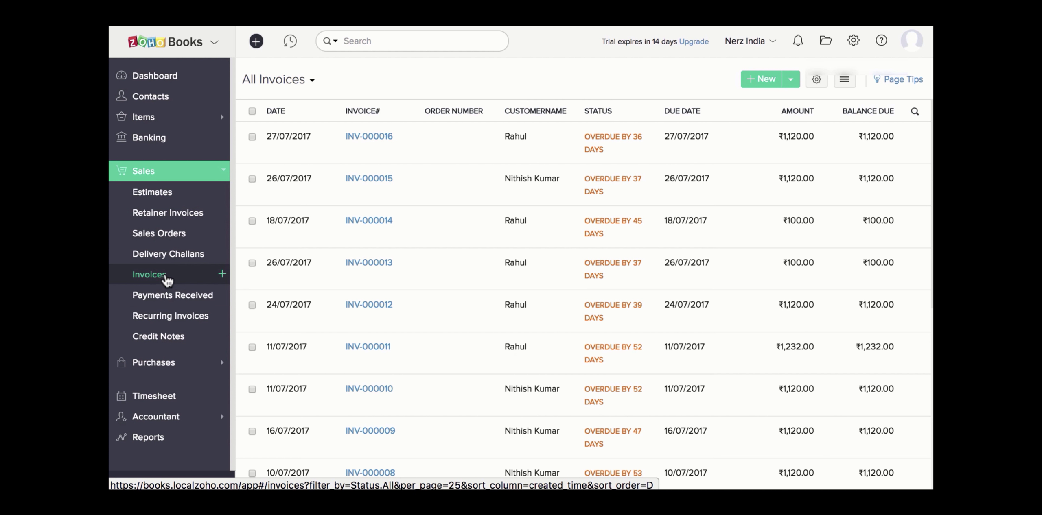
click(156, 415)
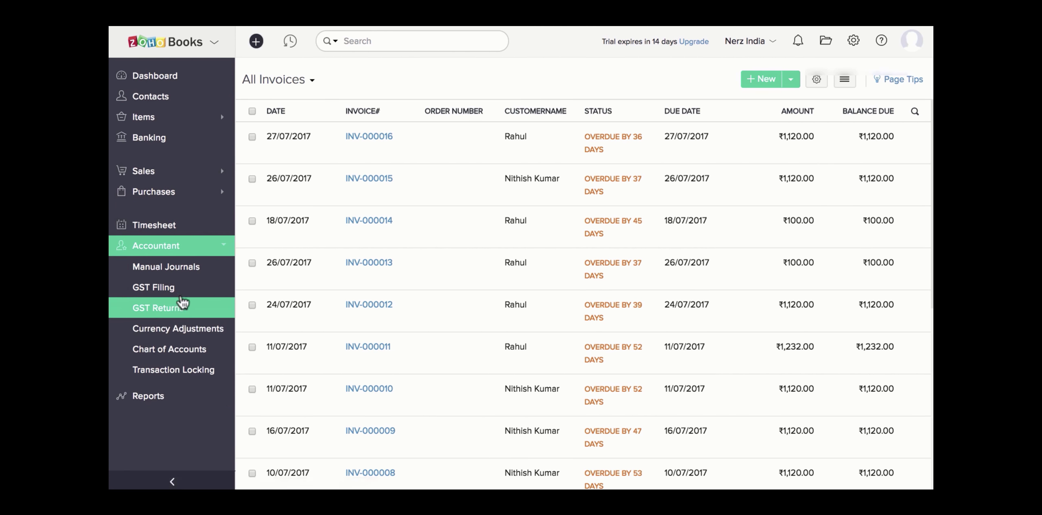
click(181, 288)
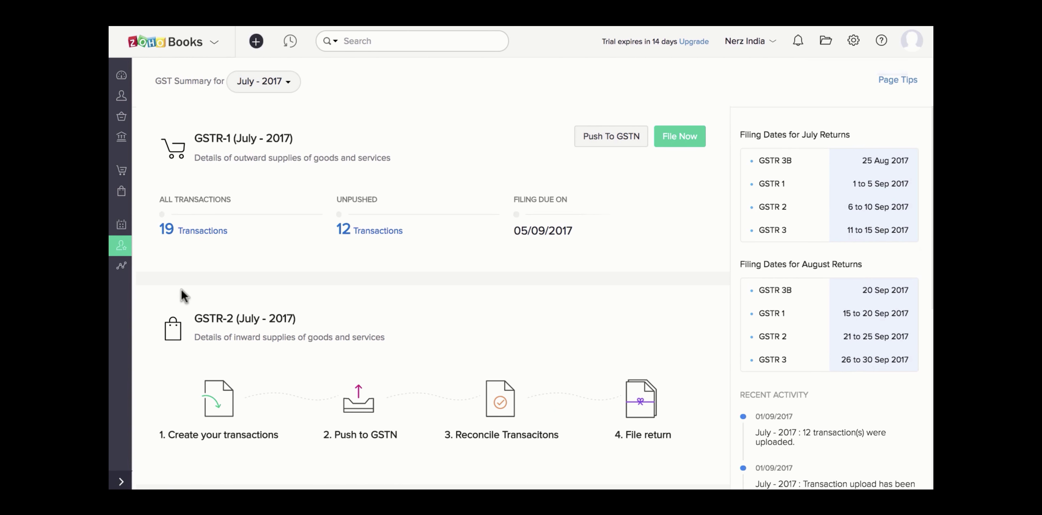
click(289, 83)
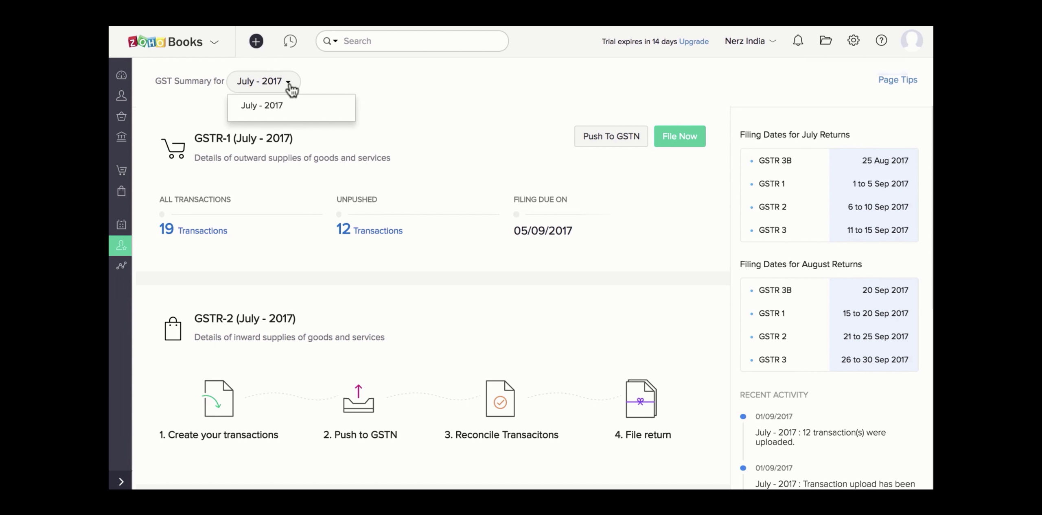
click(308, 78)
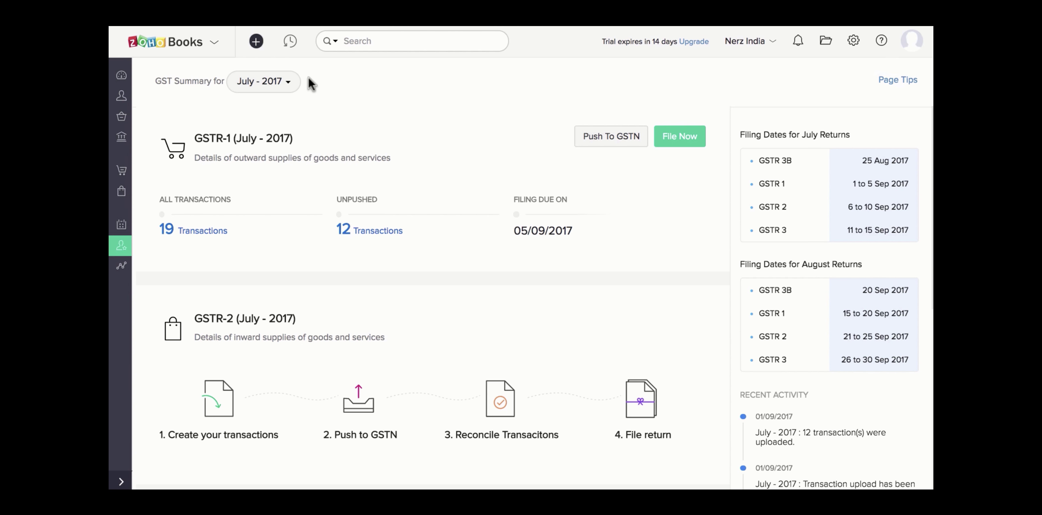
Step: Open the July 2017 GSTR-1 overview and view its 4 B2B invoices
click(225, 231)
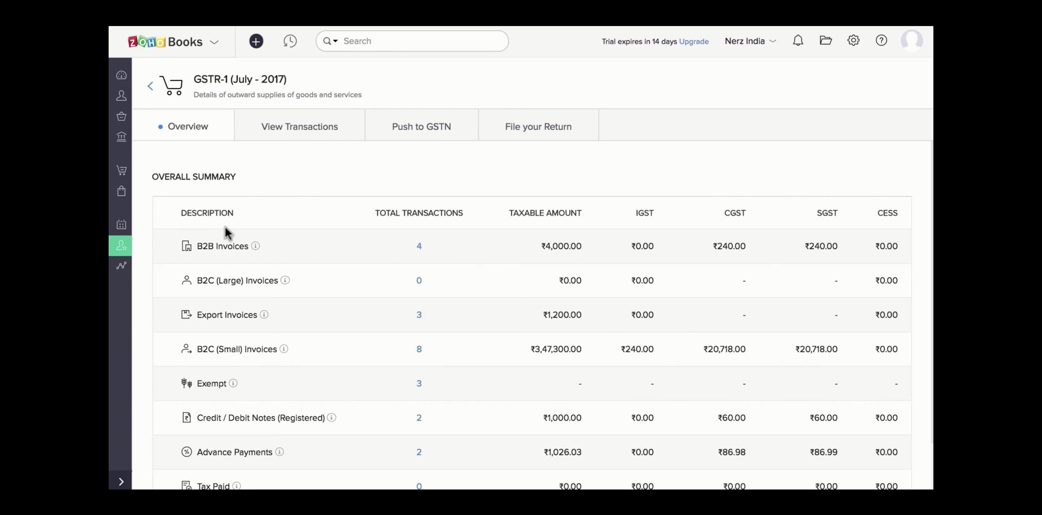
scroll(225, 228, down, 3)
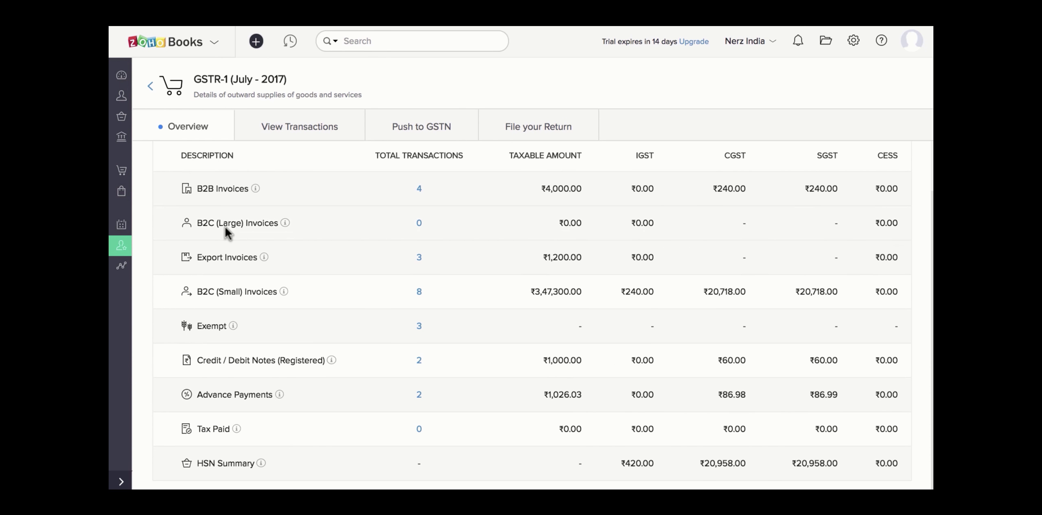
scroll(225, 230, up, 3)
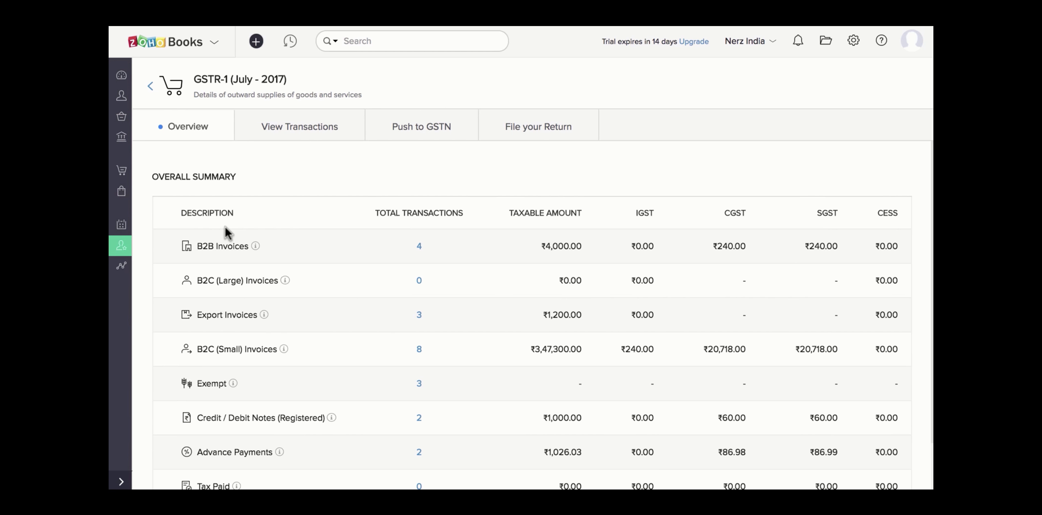
click(419, 246)
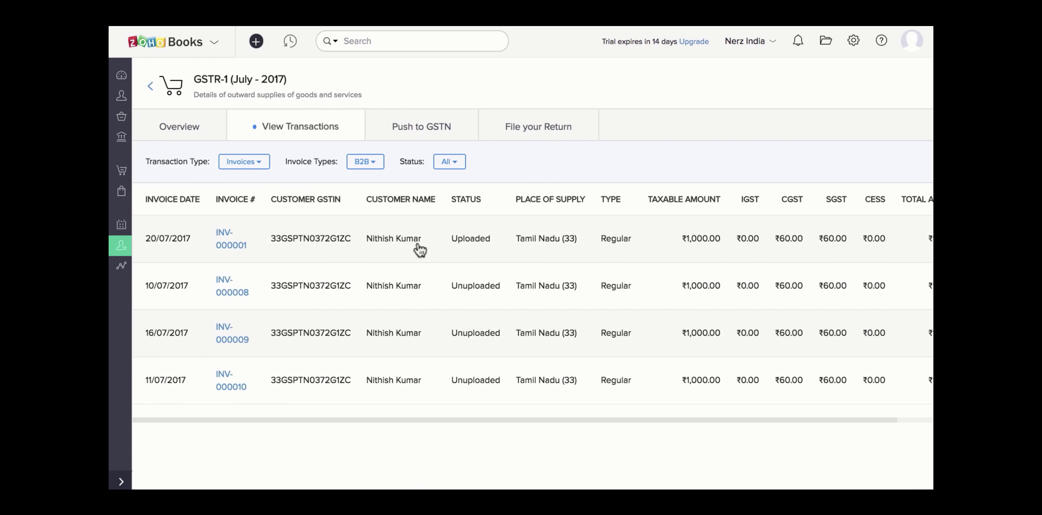
Step: Review the B2B transactions, checking the transaction type list without changing it
scroll(419, 249, right, 3)
scroll(419, 249, left, 3)
click(253, 165)
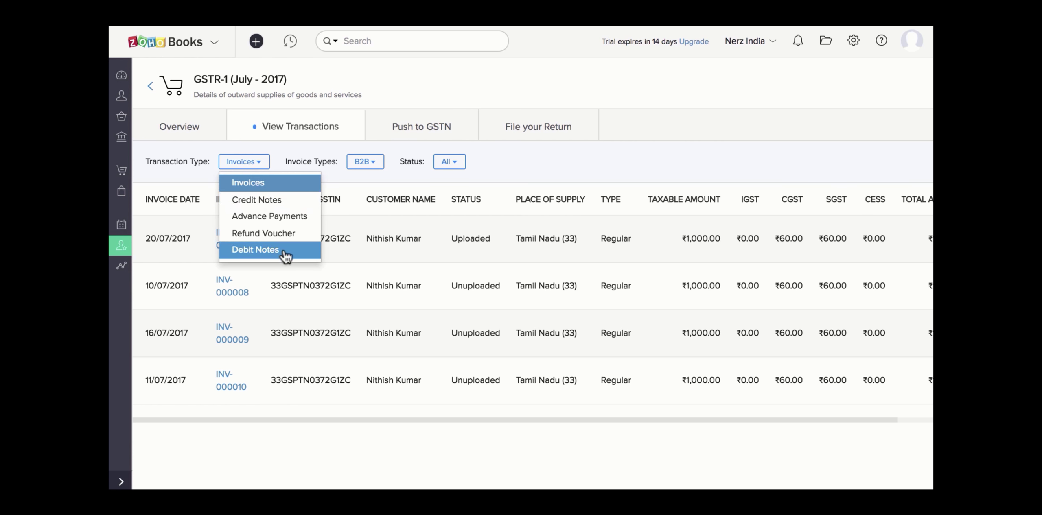
click(345, 181)
Step: Change the Invoice Types filter from B2B to All, leaving the Status filter at All
click(371, 163)
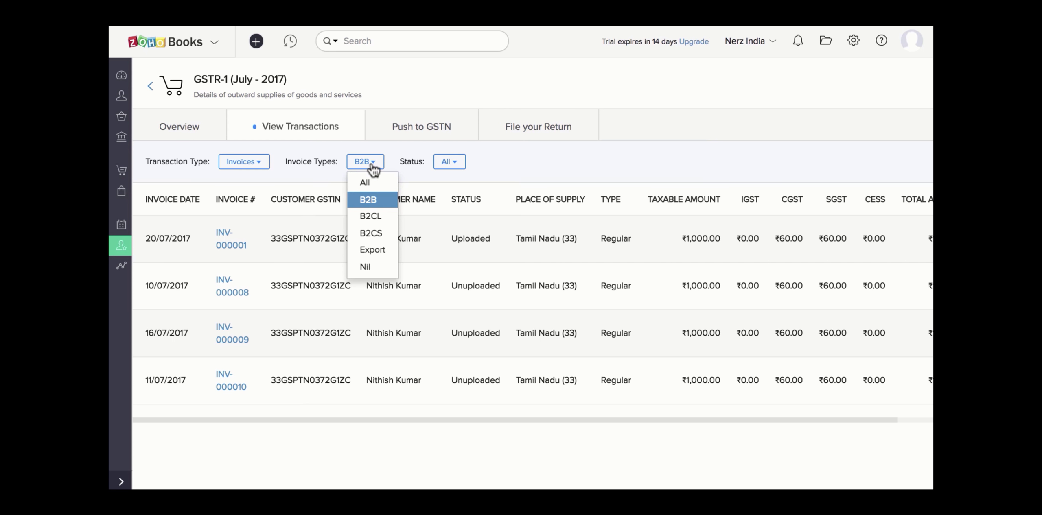
click(375, 182)
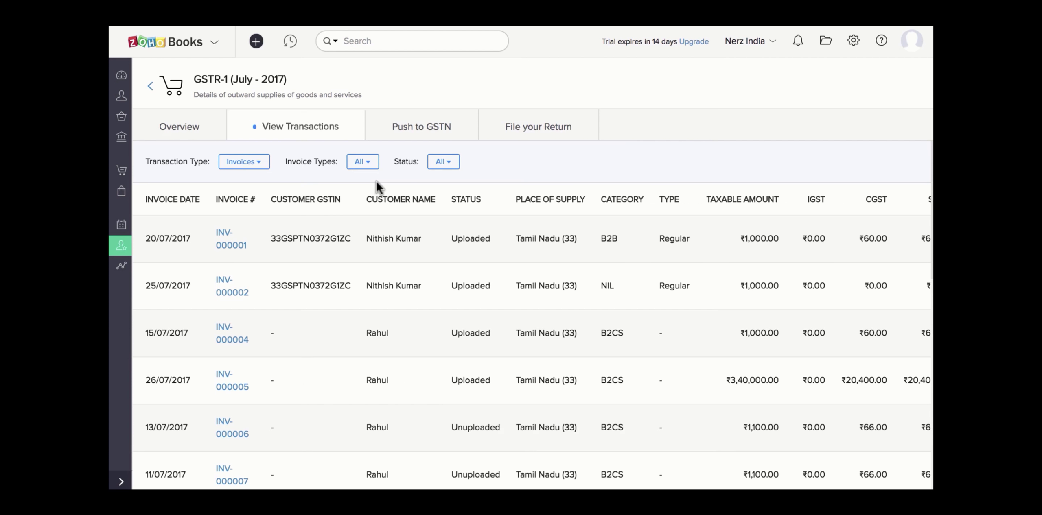
scroll(391, 312, down, 10)
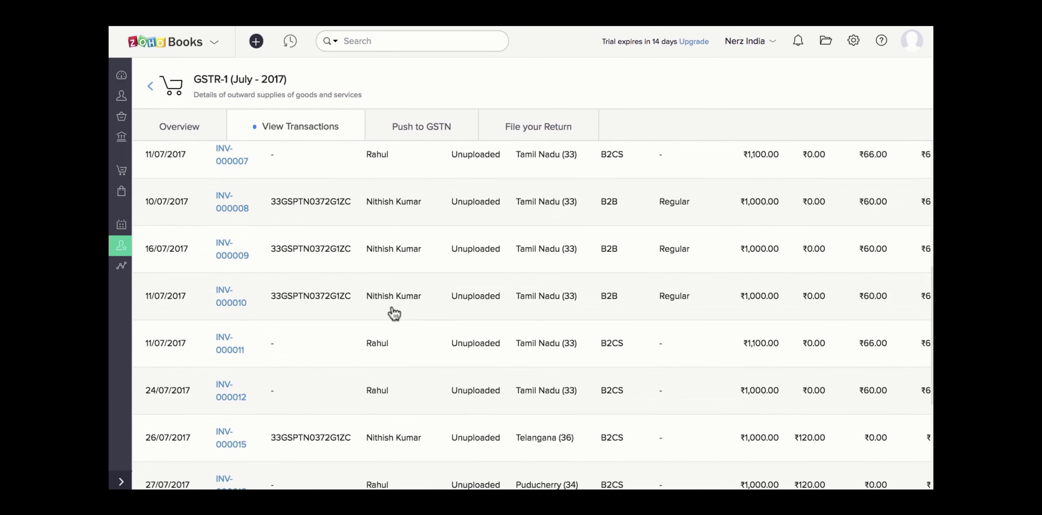
scroll(393, 313, up, 10)
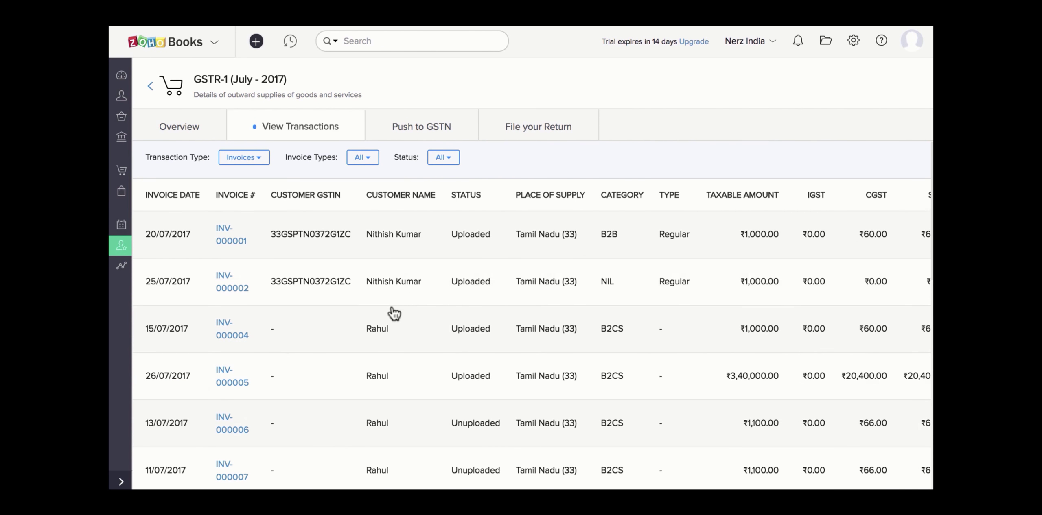
click(442, 162)
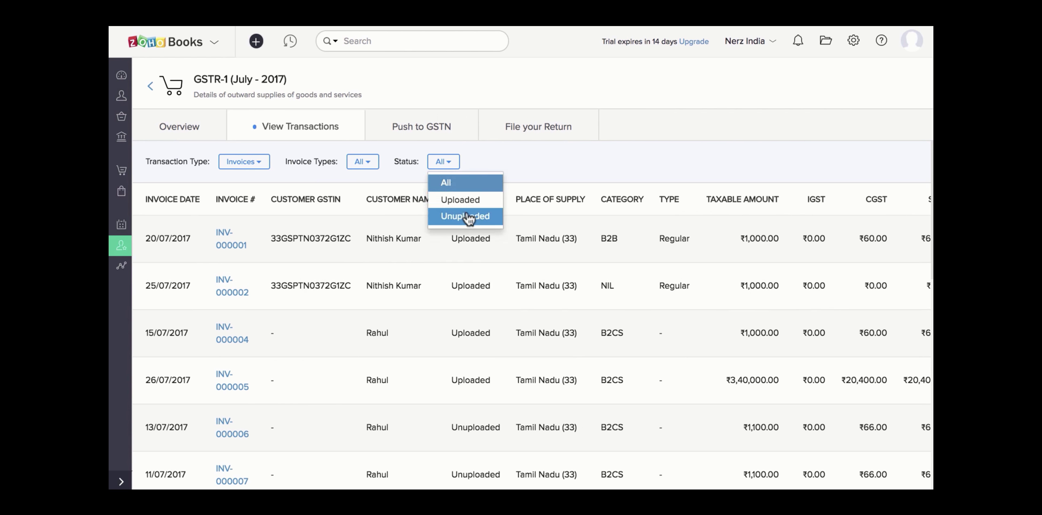
click(512, 156)
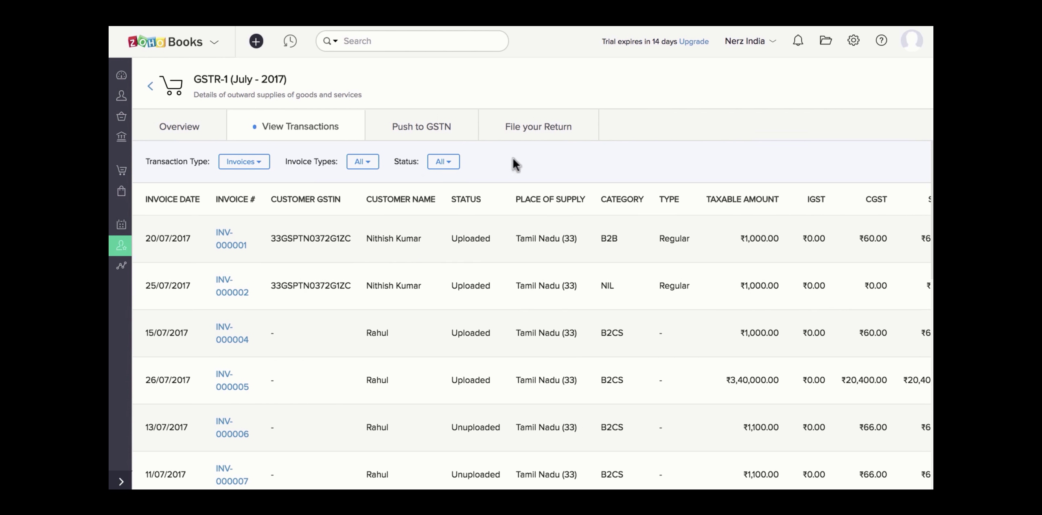
click(447, 131)
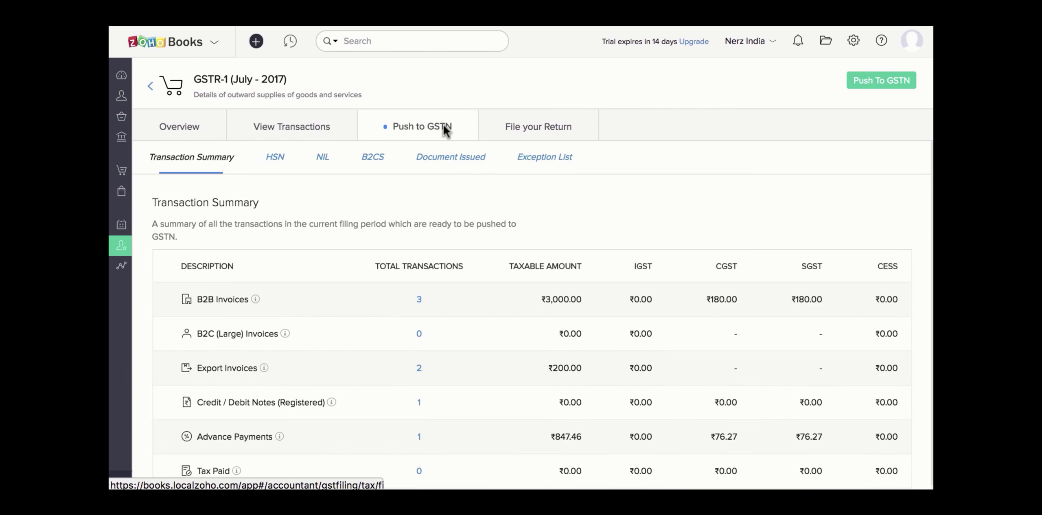
Step: Review the HSN, NIL, B2CS and Document Issued summaries under Push to GSTN
scroll(469, 213, down, 1)
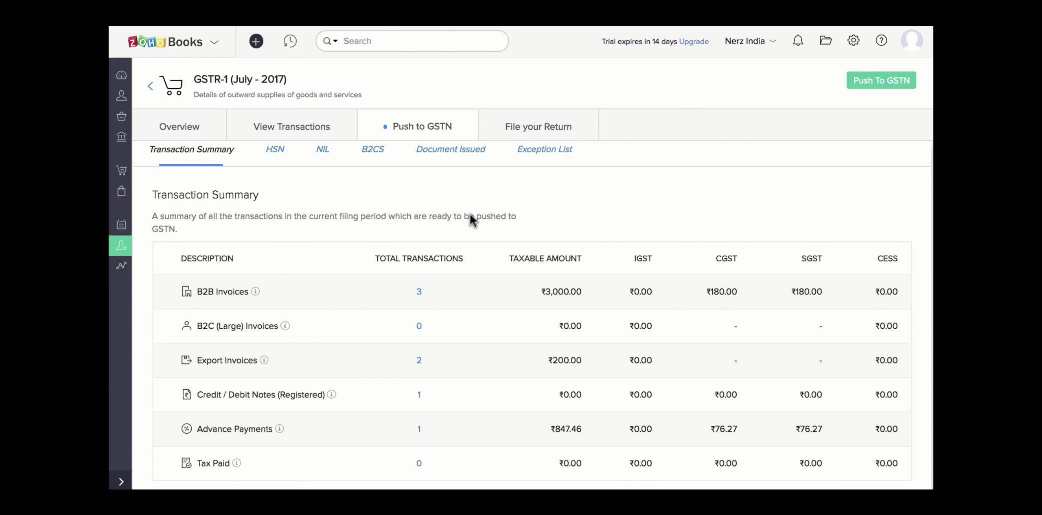
click(279, 155)
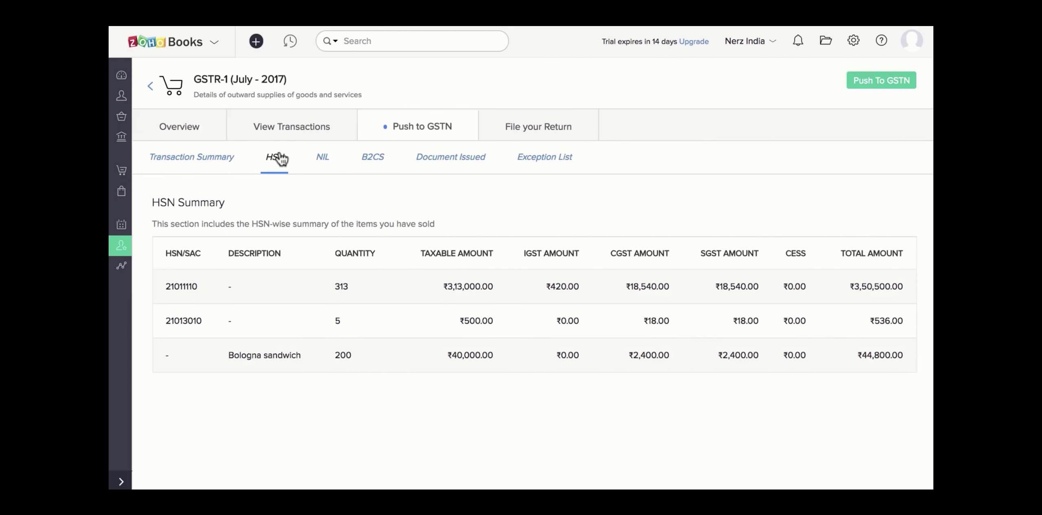
click(323, 162)
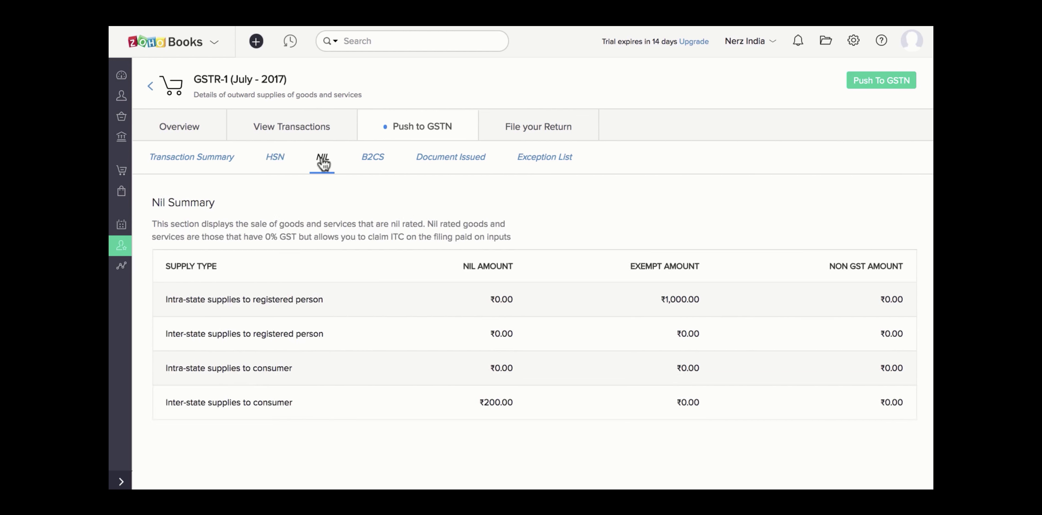
click(372, 162)
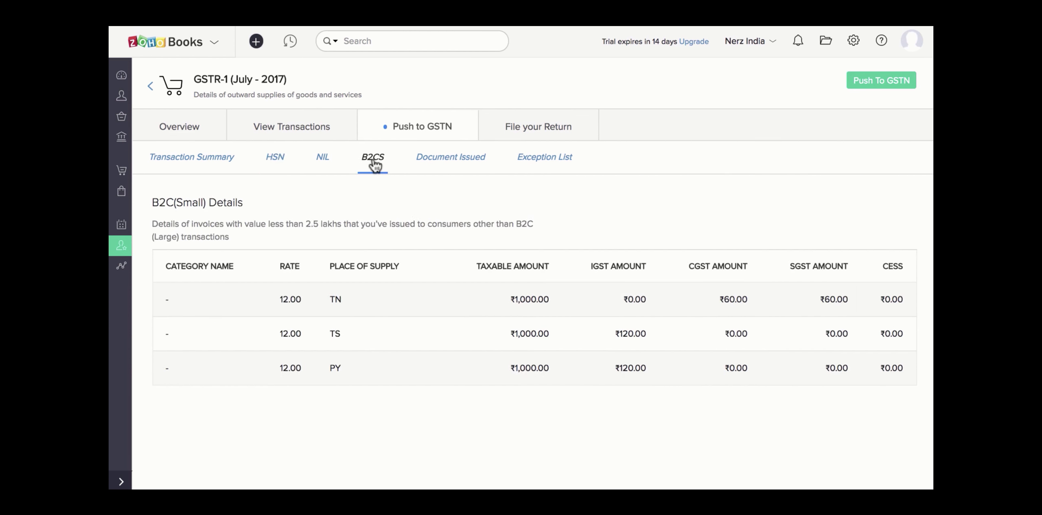
click(436, 164)
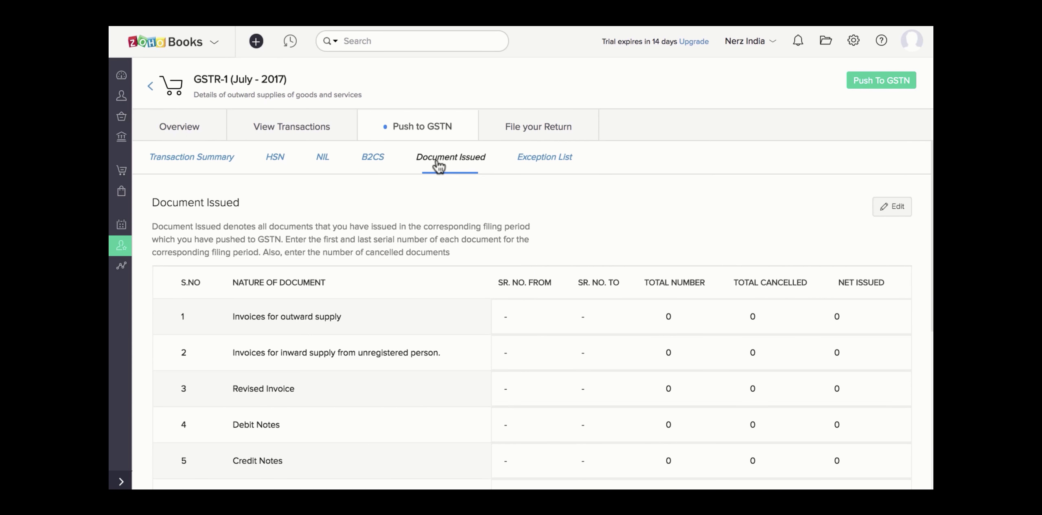
Step: Edit Document Issued to record outward invoices INV-000001 to INV-000016, 16 in total
click(889, 207)
click(512, 138)
text(INV-000001)
click(555, 132)
text(INV-000016)
click(717, 127)
text(16)
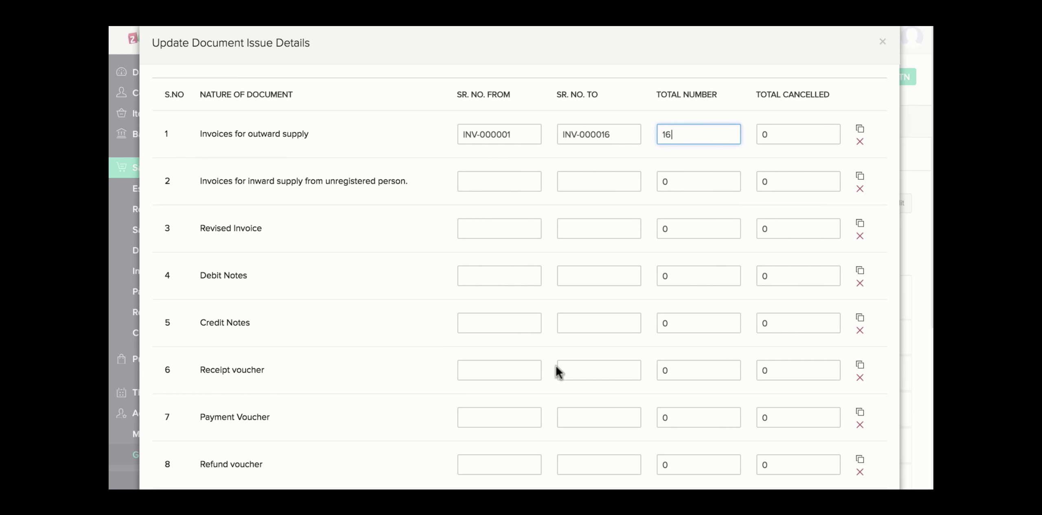
Step: Record payment vouchers 01 to 05, 5 in total, and save the table
click(513, 420)
text(01)
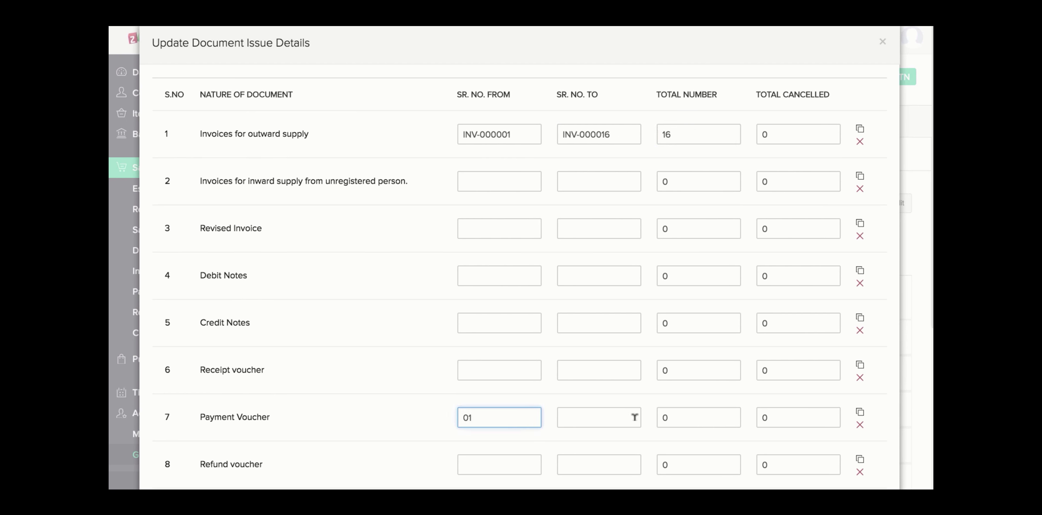
click(634, 417)
text(05)
click(702, 421)
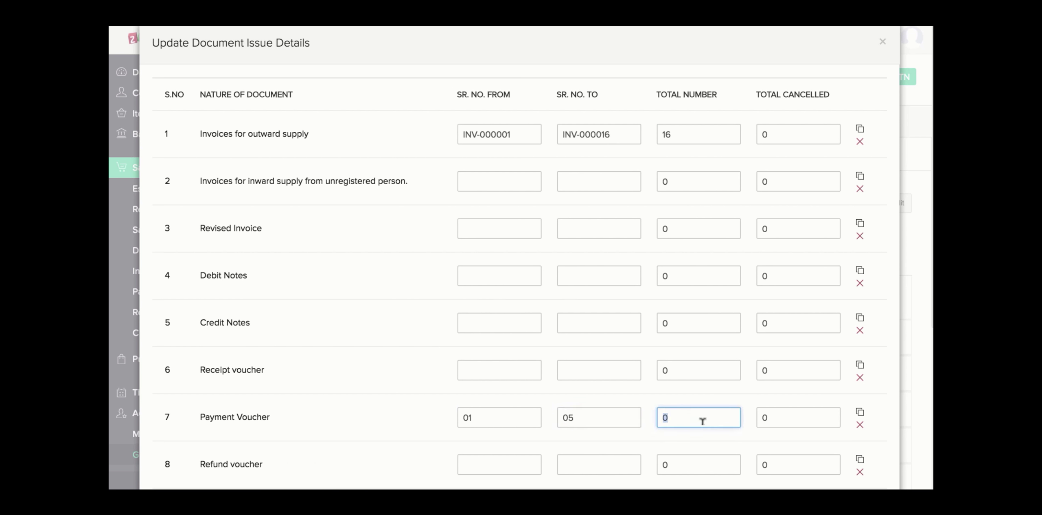
text(5)
click(725, 400)
scroll(725, 399, down, 6)
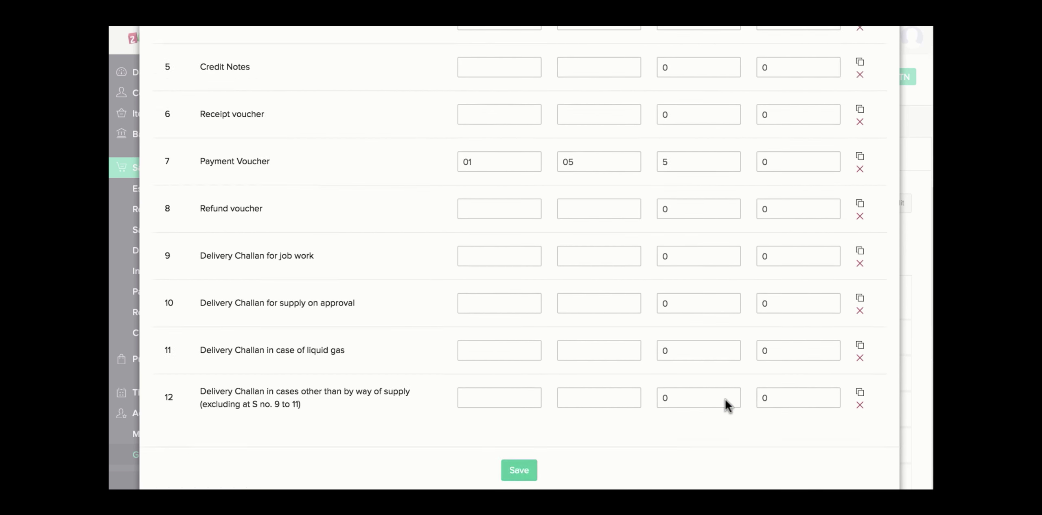
click(527, 473)
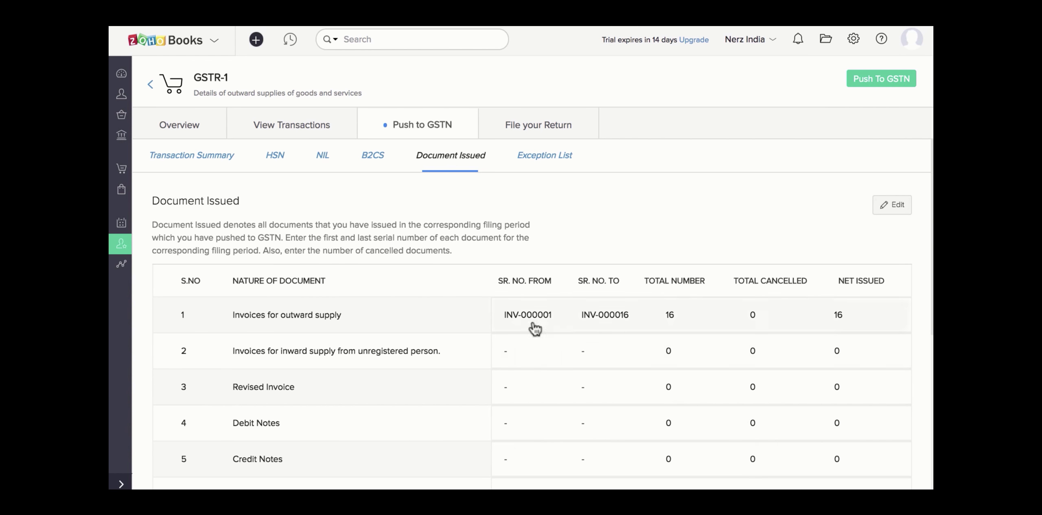
Step: Confirm the Exception List is empty and start the GSTR 1 Push To GSTN
click(547, 157)
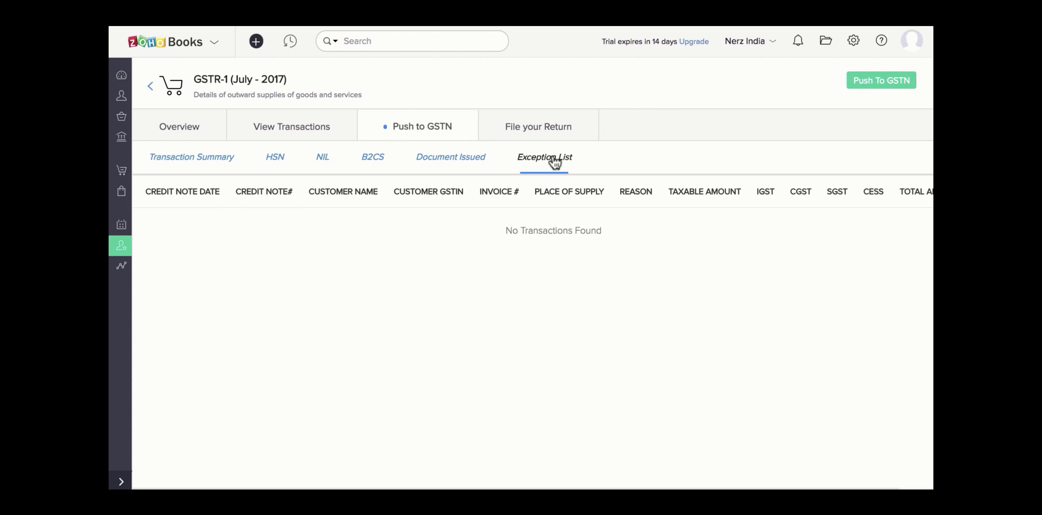
click(874, 77)
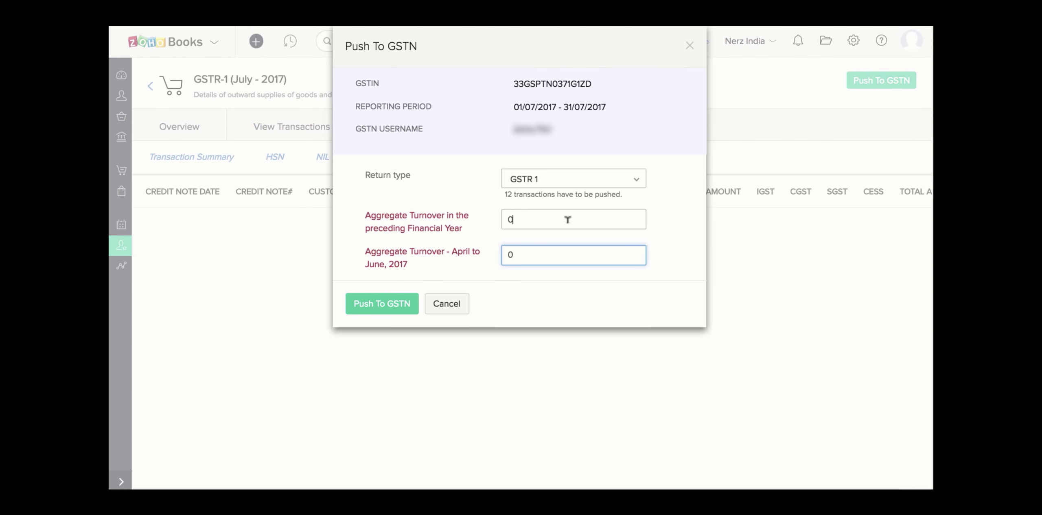
Step: Enter aggregate turnovers of 50000000 (previous year) and 500000 (April-June 2017), then push
click(565, 219)
text(50000000)
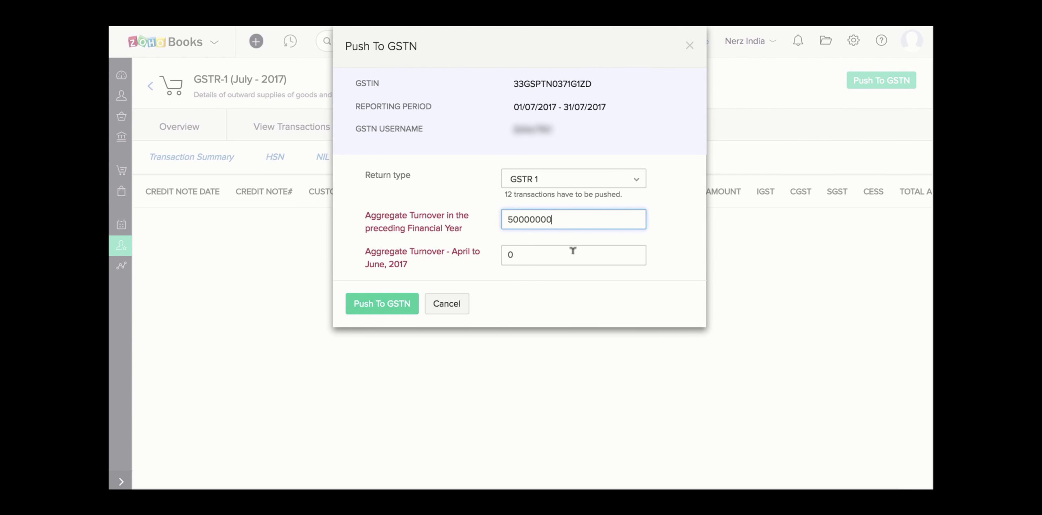
click(572, 250)
text(500000)
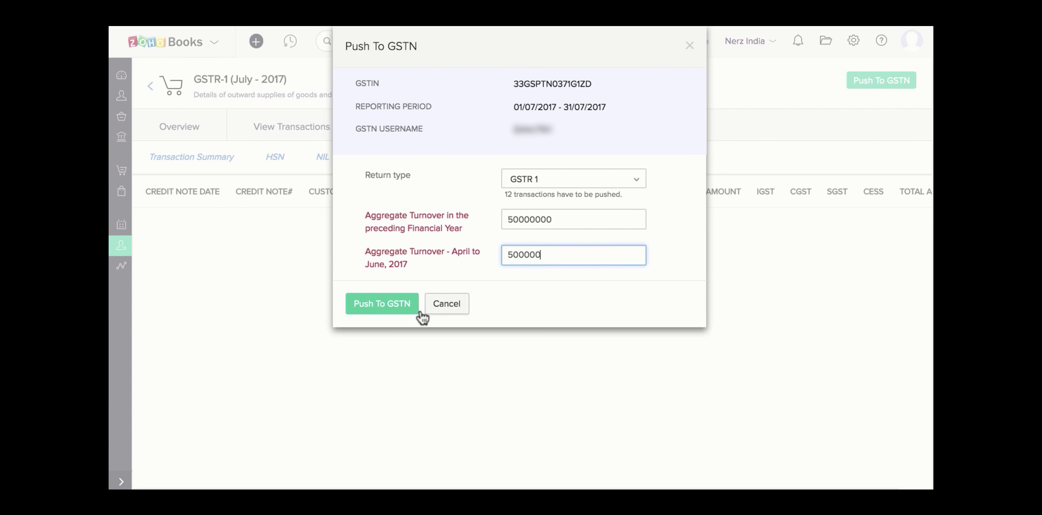
click(399, 311)
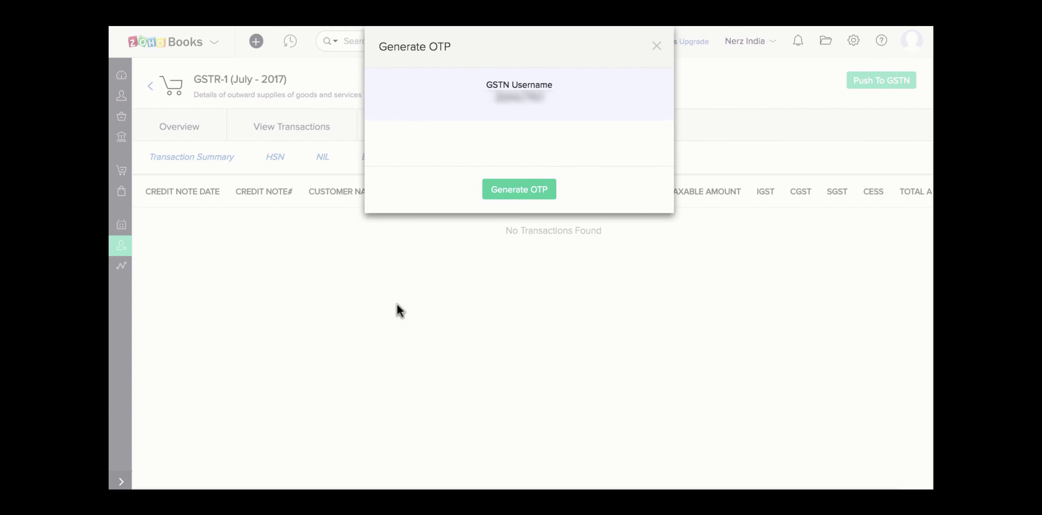
Step: Generate and verify the GSTN one-time password to complete the push
click(507, 192)
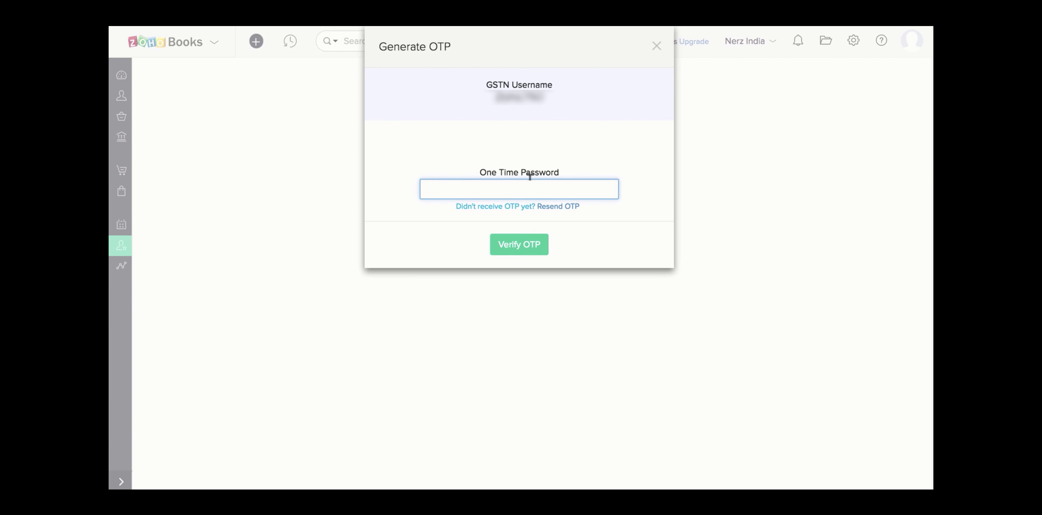
click(513, 242)
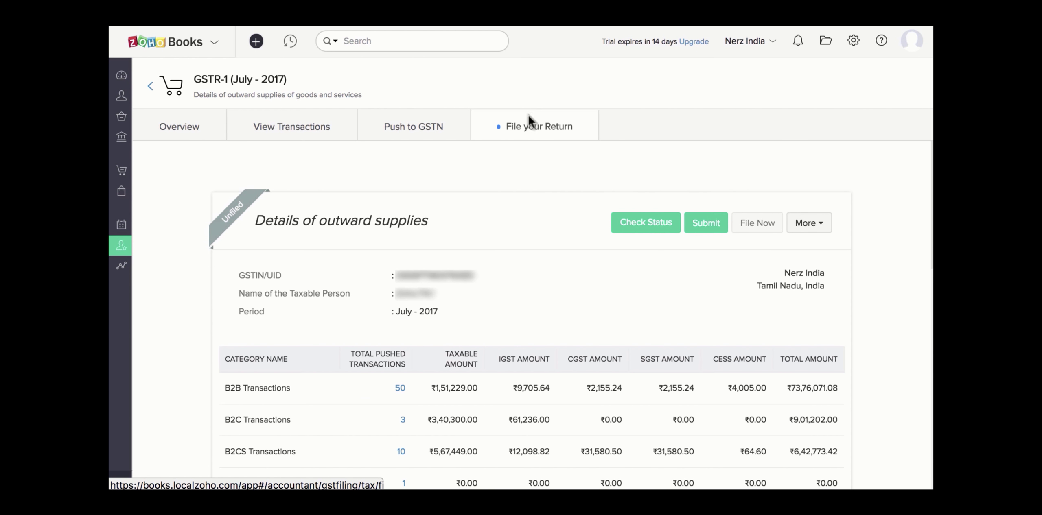
Step: Scroll through the pushed GSTR-1 filing summary totals and back to the top
scroll(544, 187, down, 8)
scroll(547, 197, down, 7)
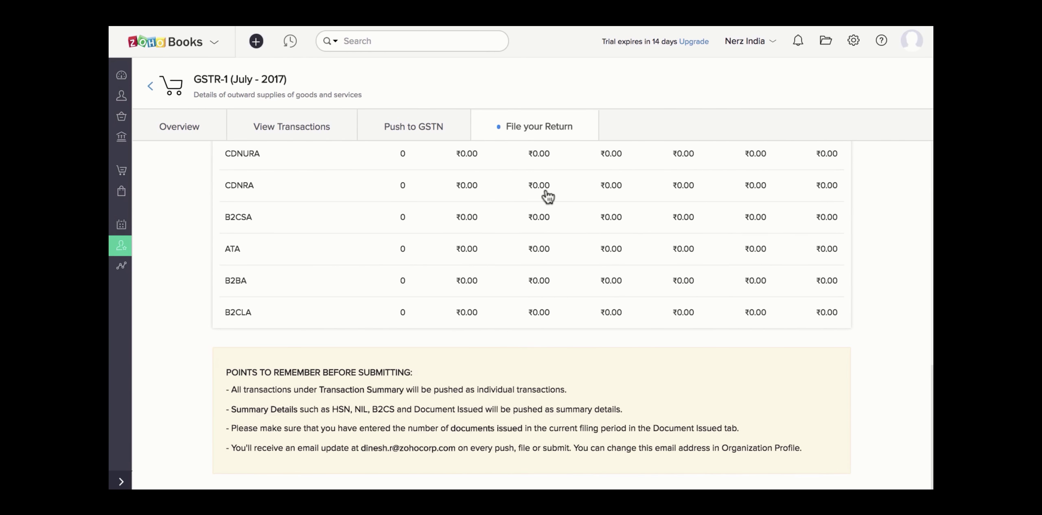
scroll(548, 197, up, 15)
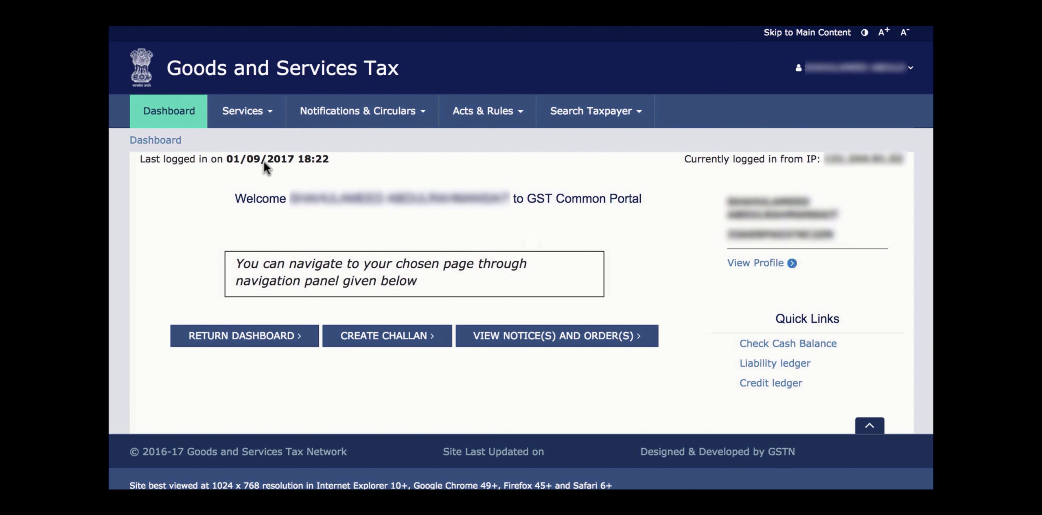
Step: From the Returns Dashboard, open GSTR-1 for July, FY 2017-18, for online preparation
click(248, 340)
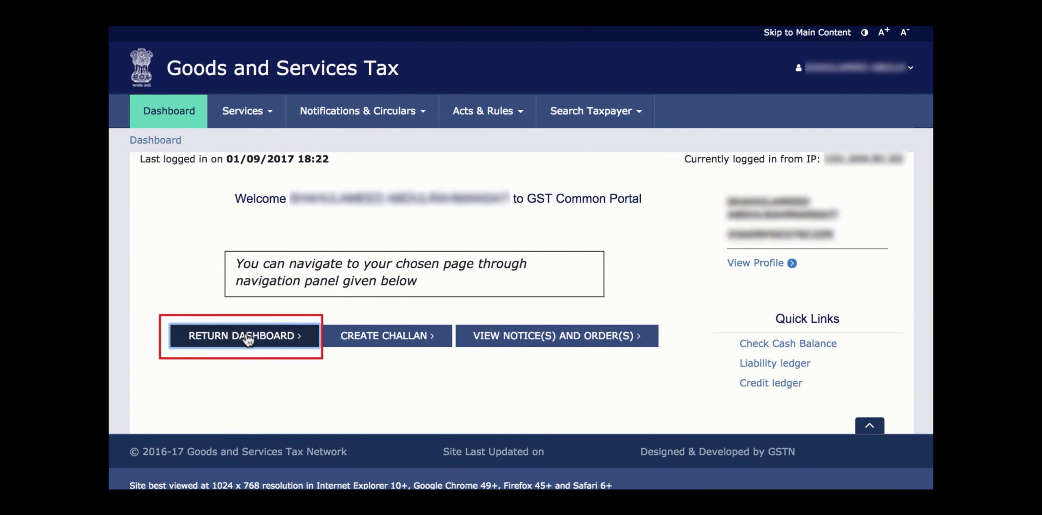
click(434, 231)
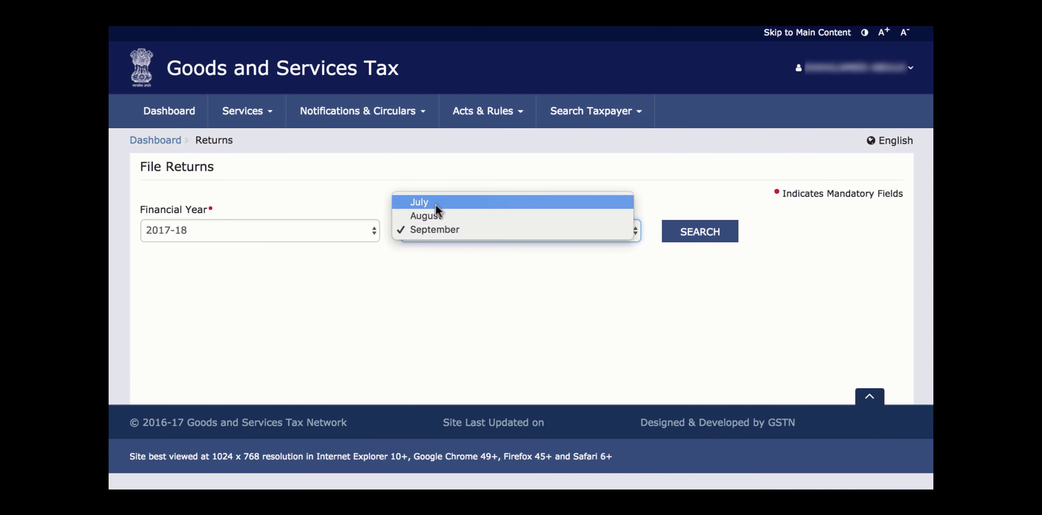
click(436, 206)
click(676, 233)
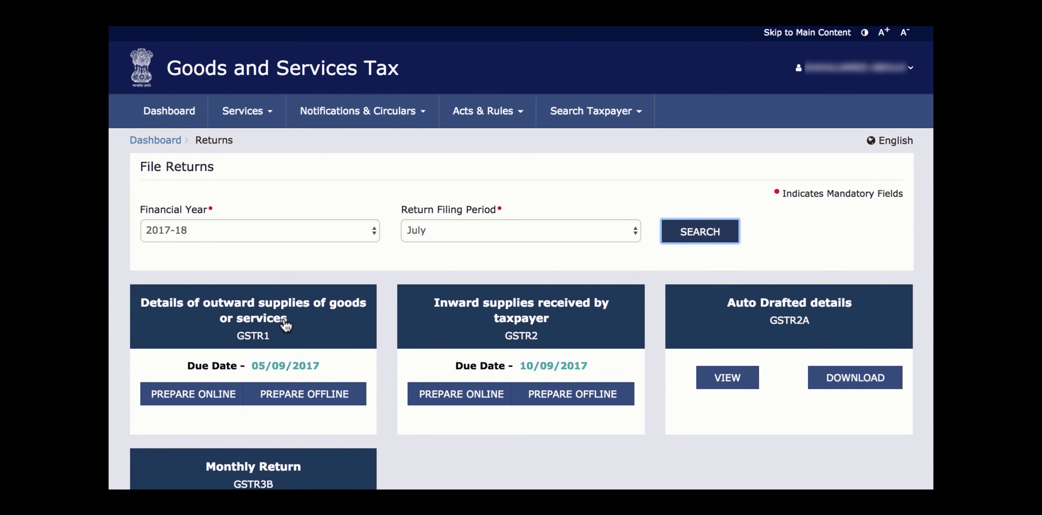
click(286, 325)
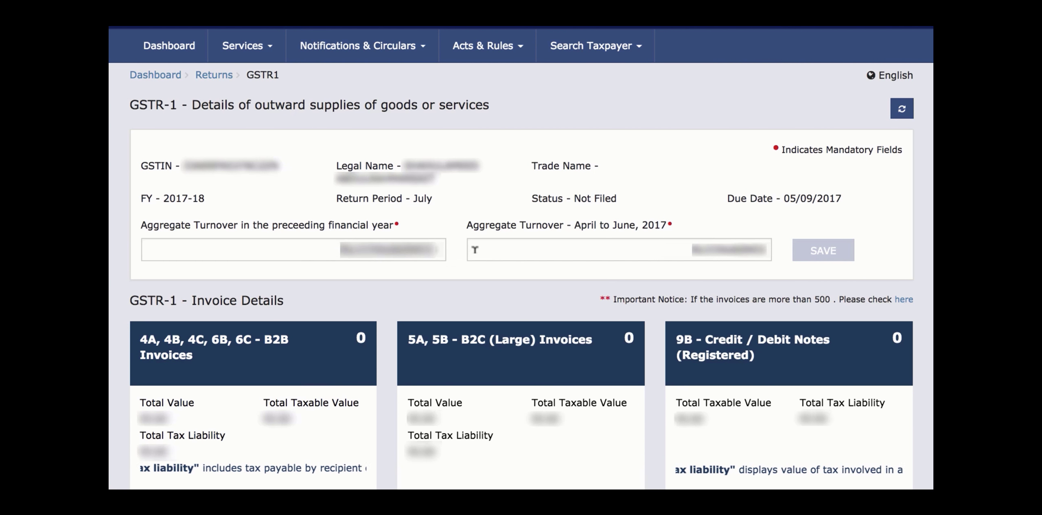
Step: Preview, acknowledge and submit the July GSTR-1, then bring up Mark as filed in Zoho Books
scroll(516, 273, down, 20)
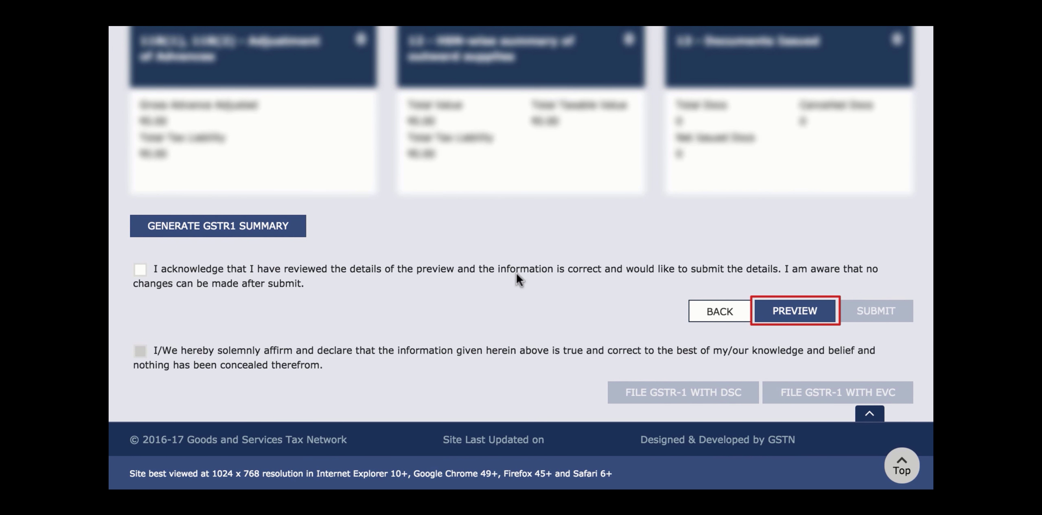
click(789, 312)
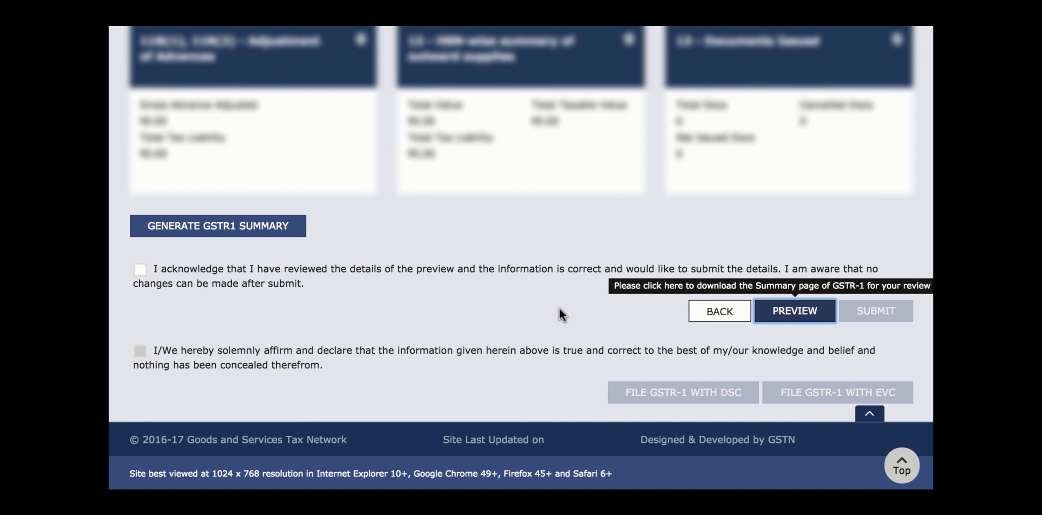
click(140, 270)
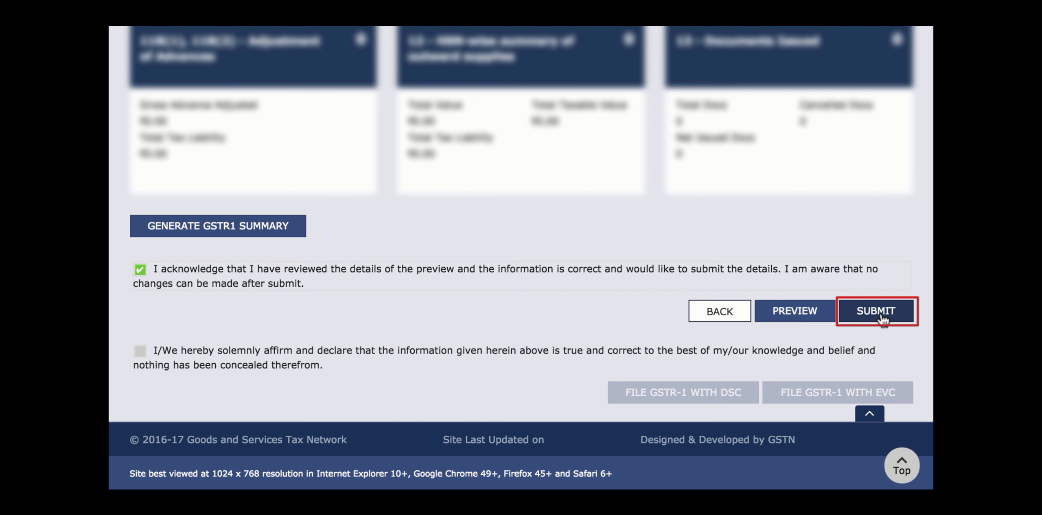
click(881, 320)
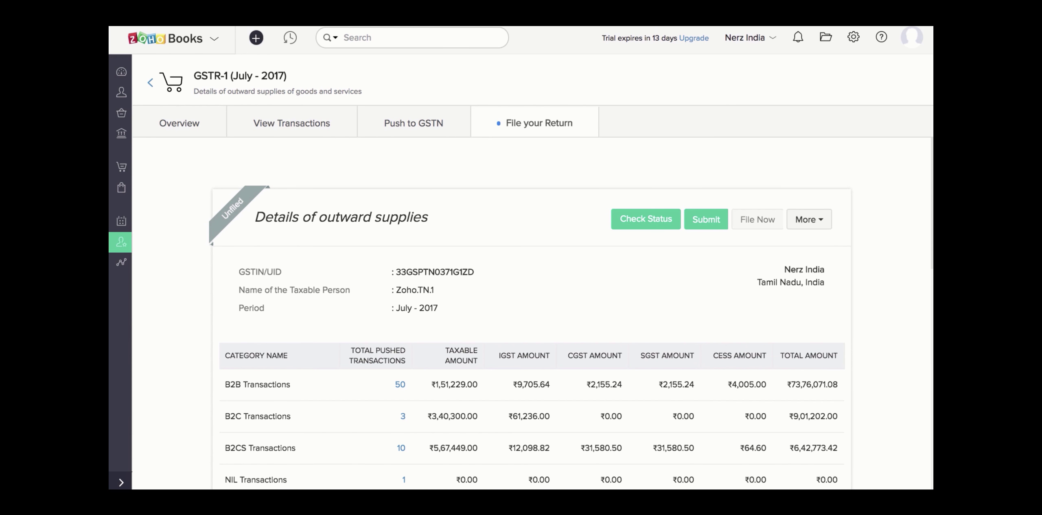
click(814, 223)
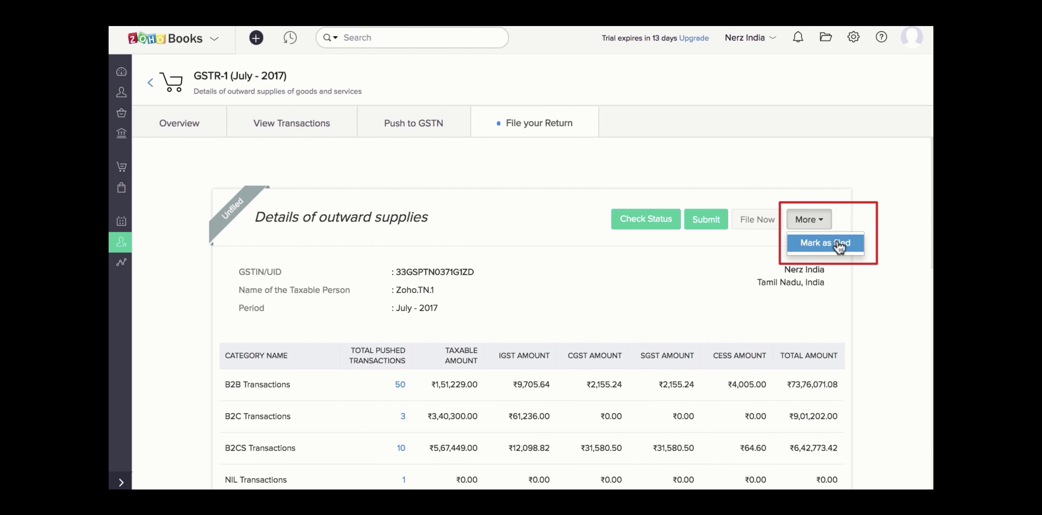